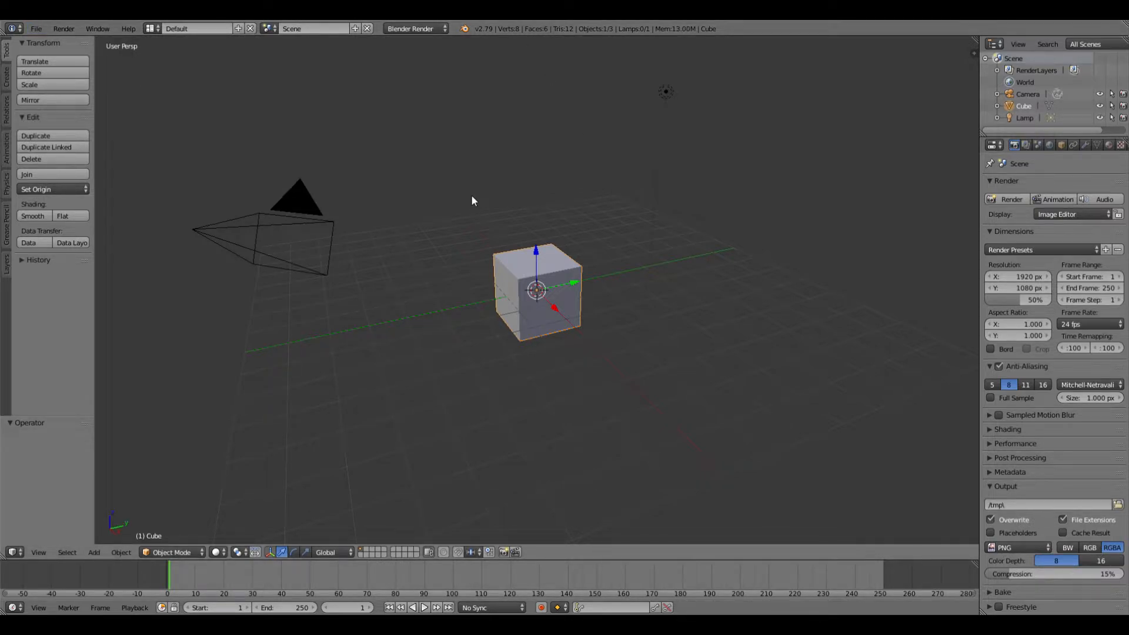
Switch the render engine to Cycles Render and delete the default cube
{"action": "left_click", "coordinate": [417, 30]}
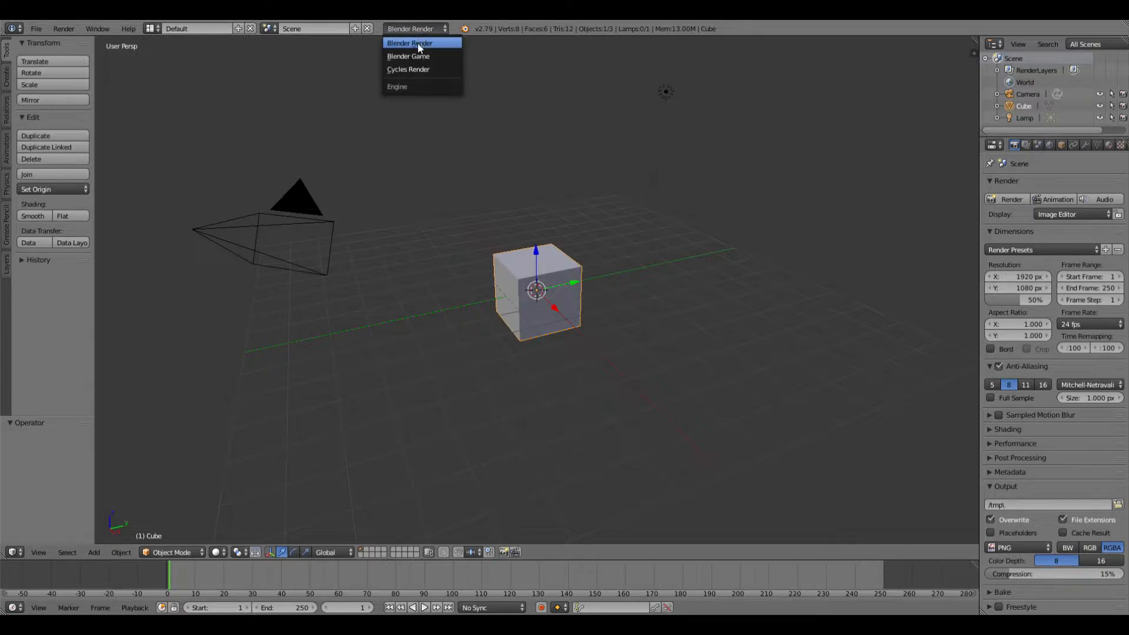
{"action": "left_click", "coordinate": [418, 69]}
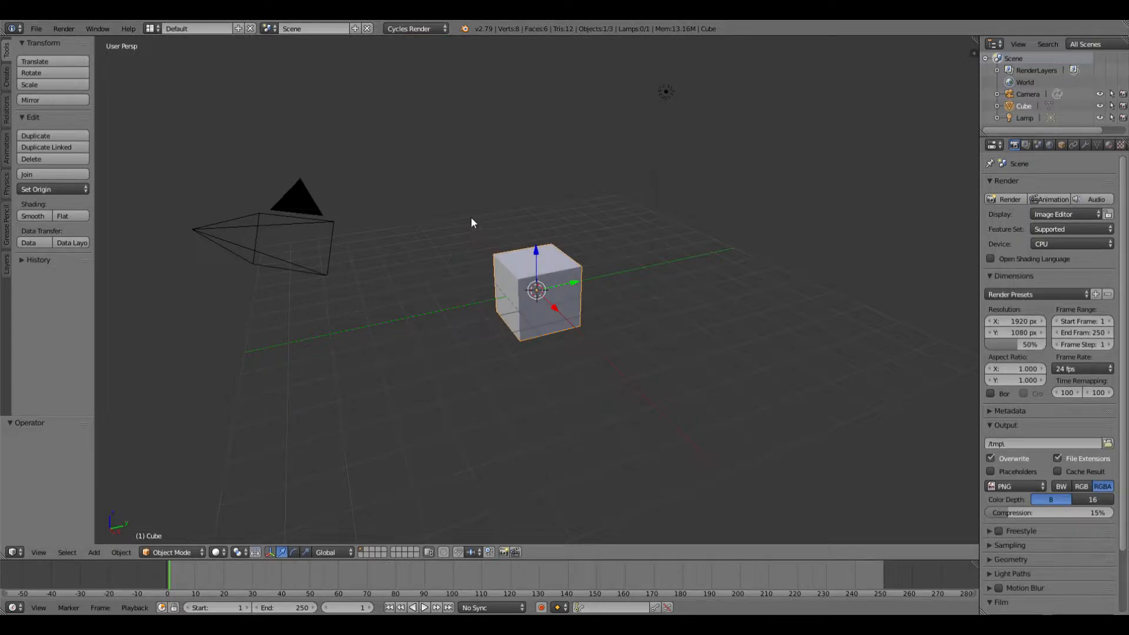
{"action": "key", "text": "x"}
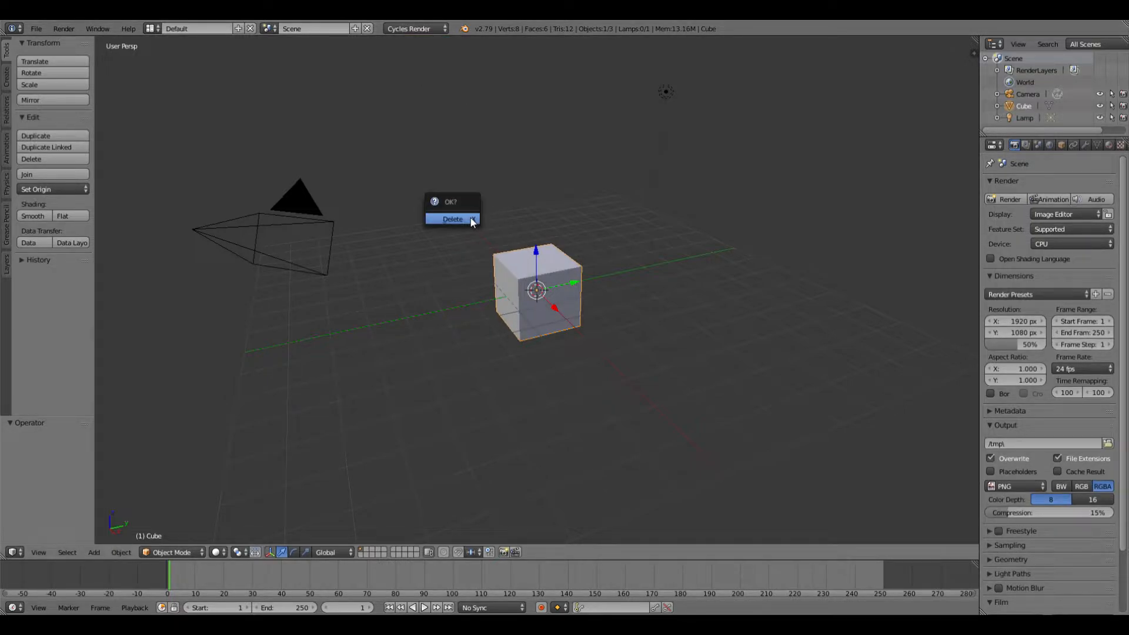
{"action": "left_click", "coordinate": [469, 220]}
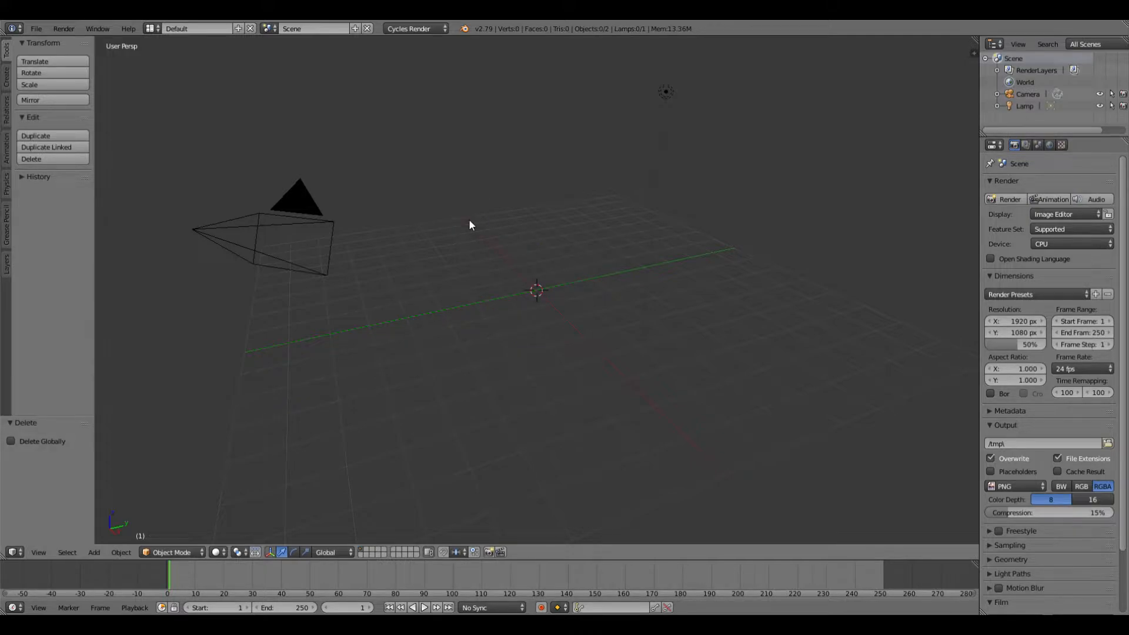
Add a UV sphere at the scene's origin and give it smooth shading
{"action": "key", "text": "shift+a"}
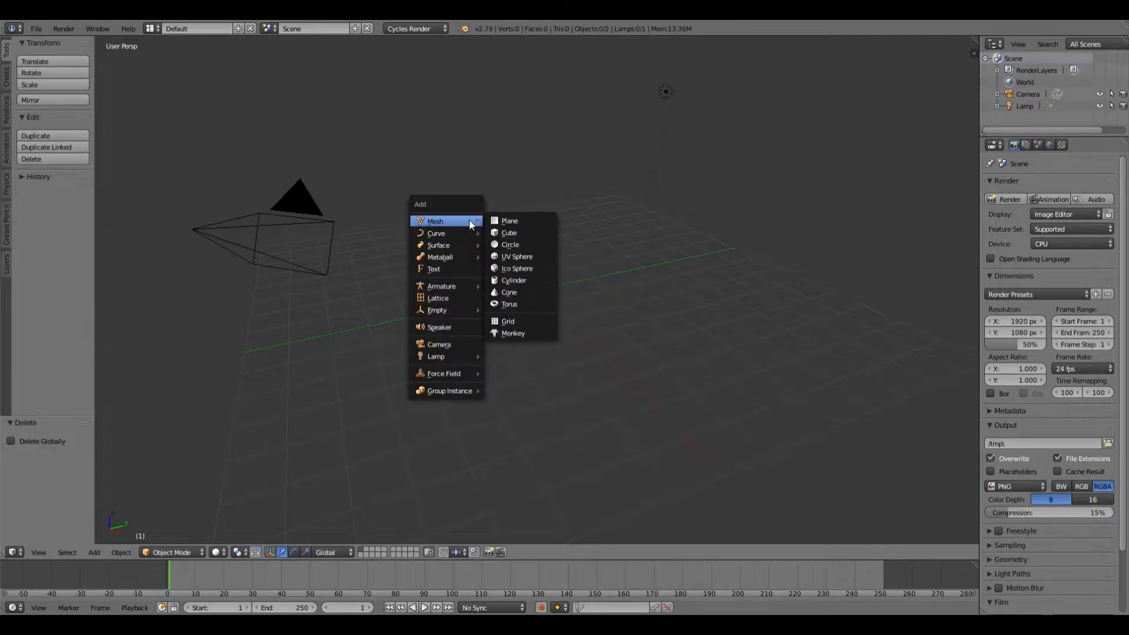
{"action": "left_click", "coordinate": [510, 258]}
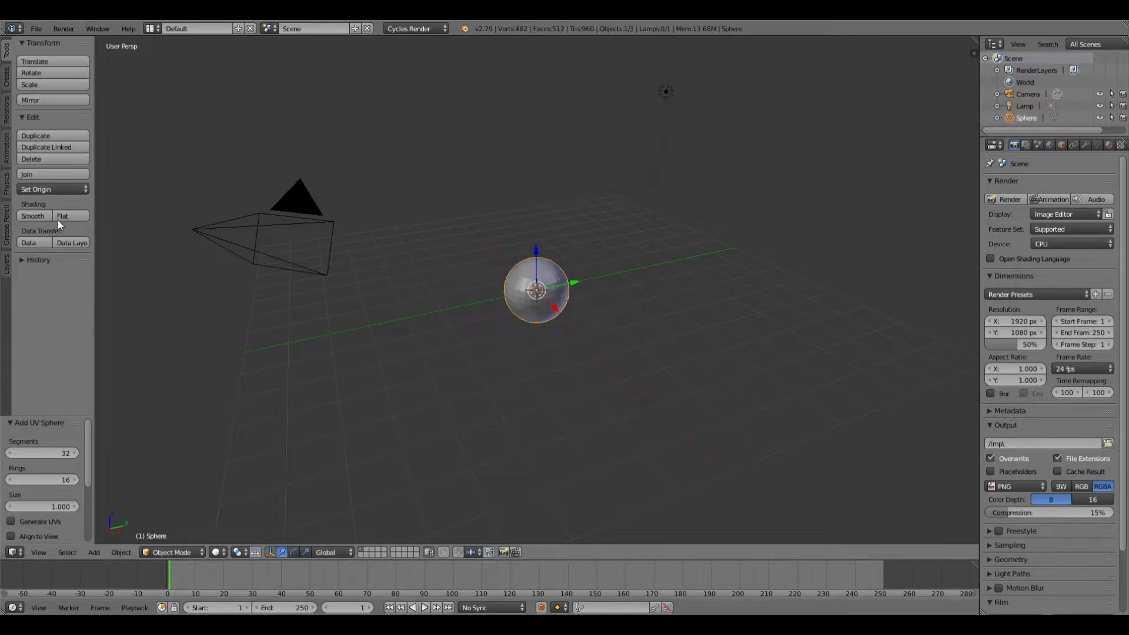
{"action": "key", "text": "t"}
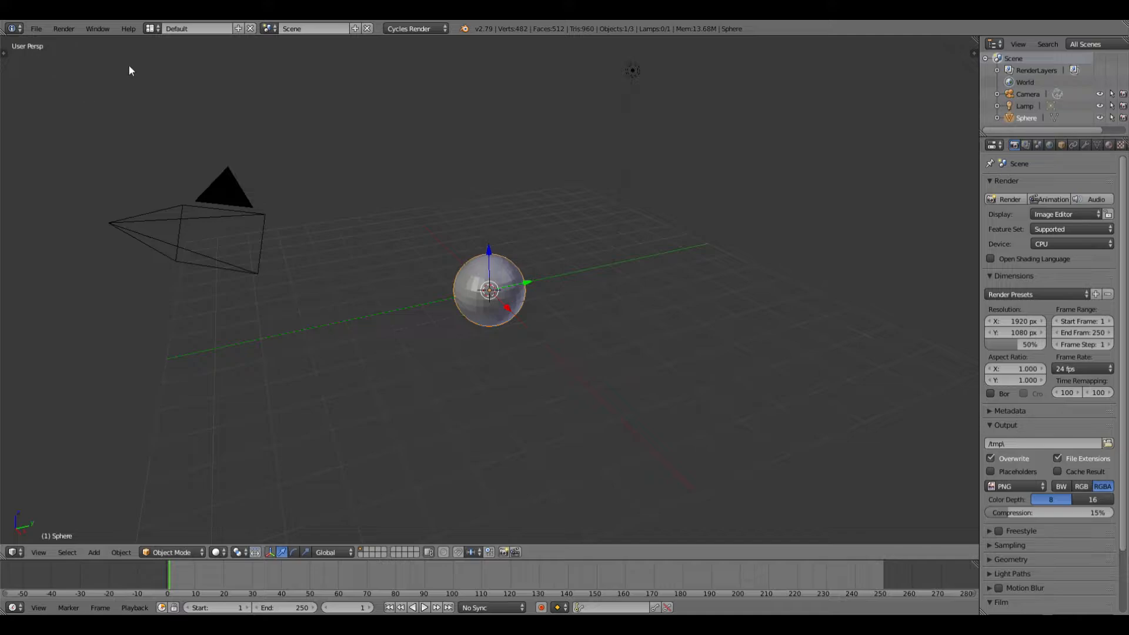
{"action": "key", "text": "t"}
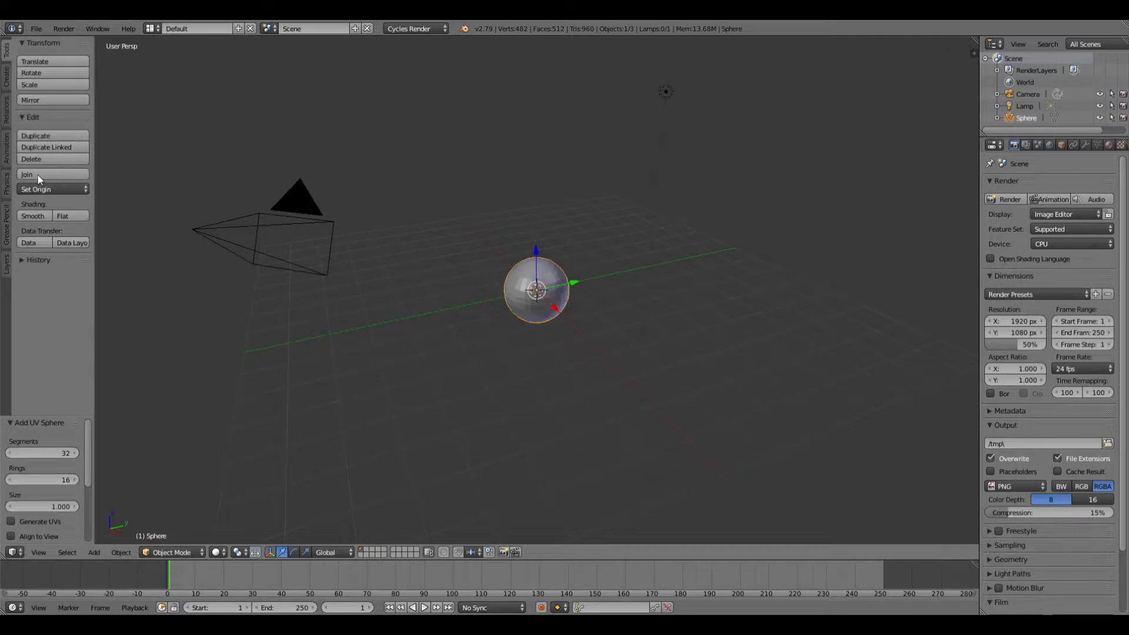
{"action": "left_click", "coordinate": [44, 217]}
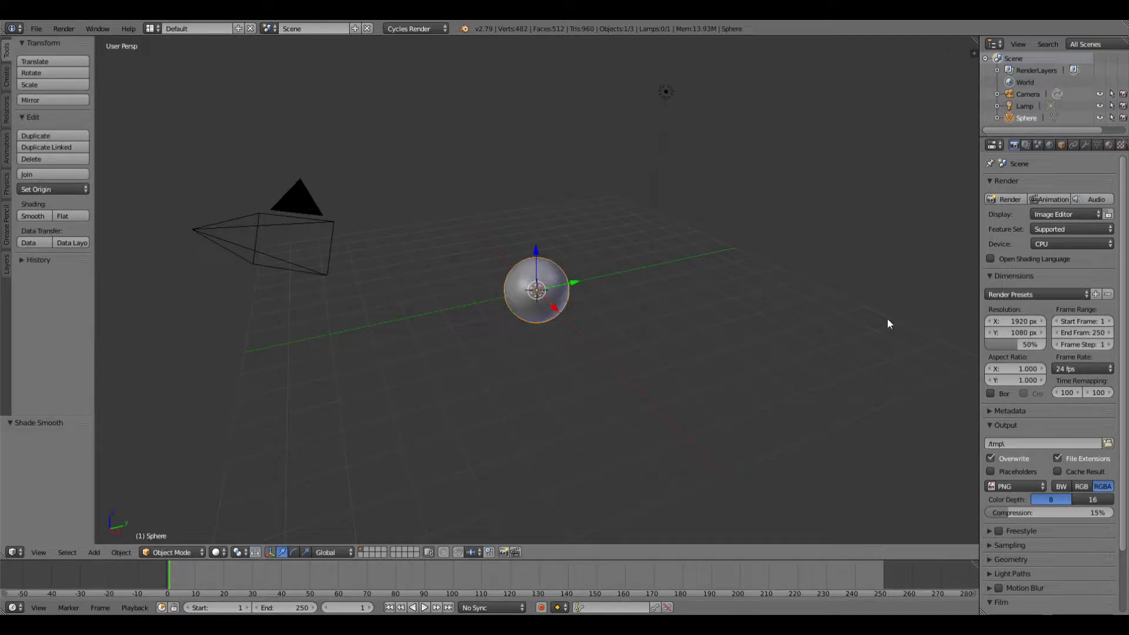
Add a Subdivision Surface modifier to the sphere
{"action": "left_click", "coordinate": [1085, 145]}
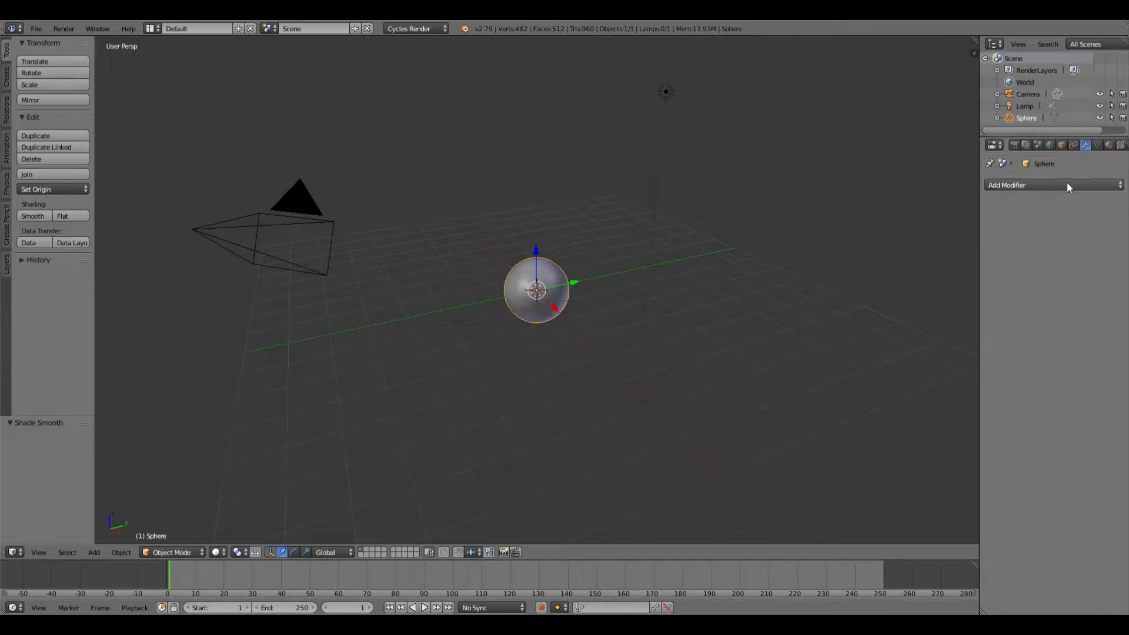
{"action": "left_click", "coordinate": [1063, 184]}
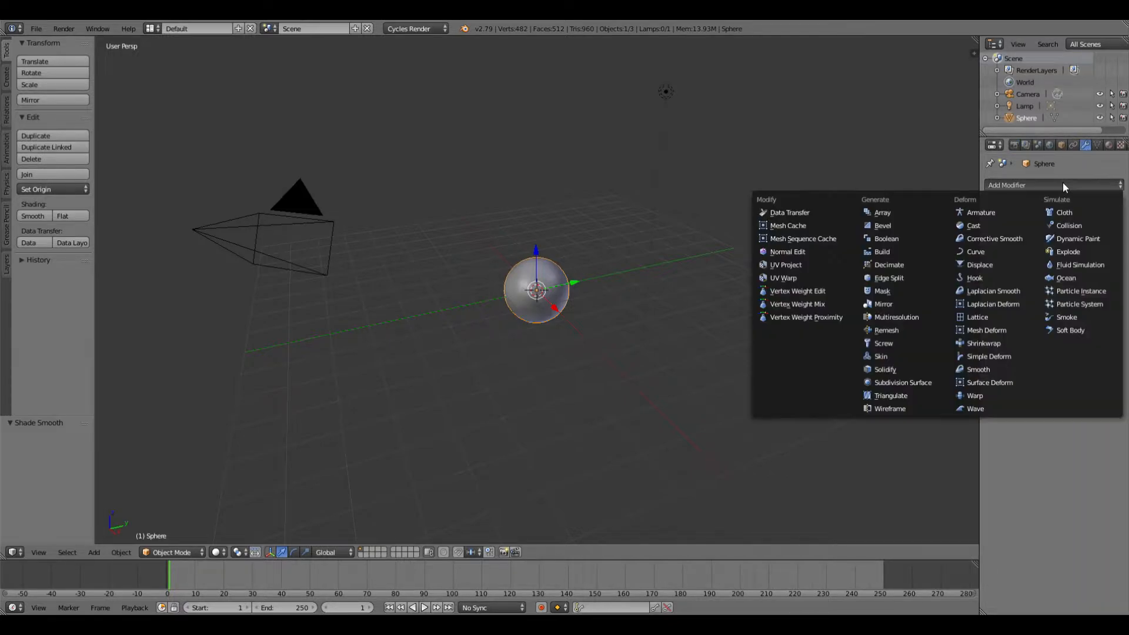
{"action": "left_click", "coordinate": [903, 387]}
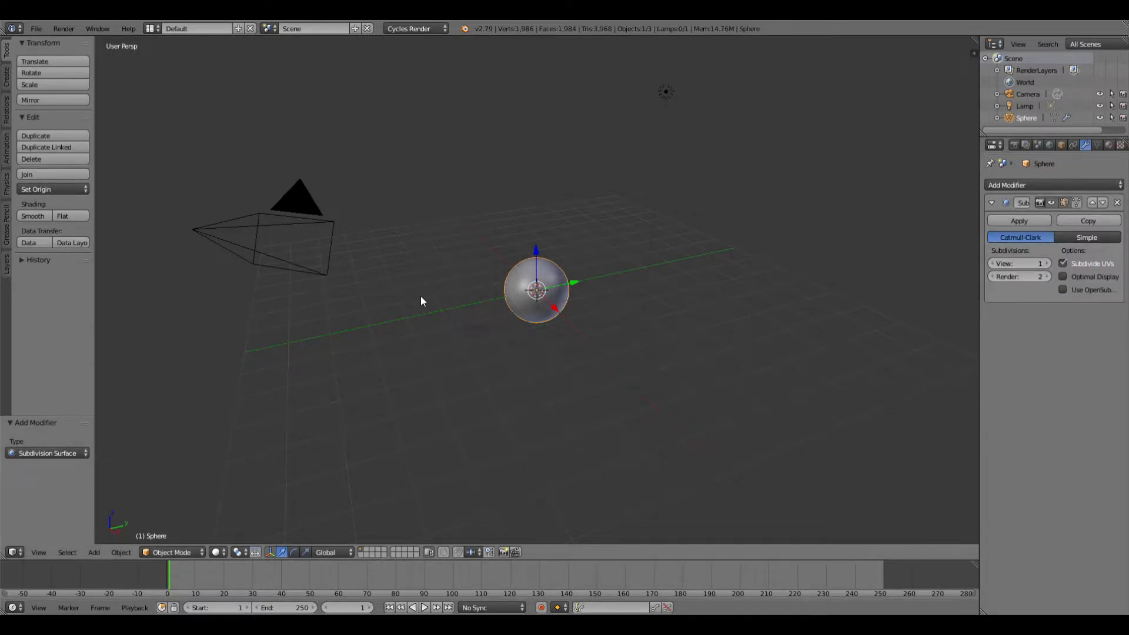
{"action": "key", "text": "KP_0"}
{"action": "key", "text": "KP_0"}
Delete the default lamp from the scene
{"action": "left_click", "coordinate": [1021, 106]}
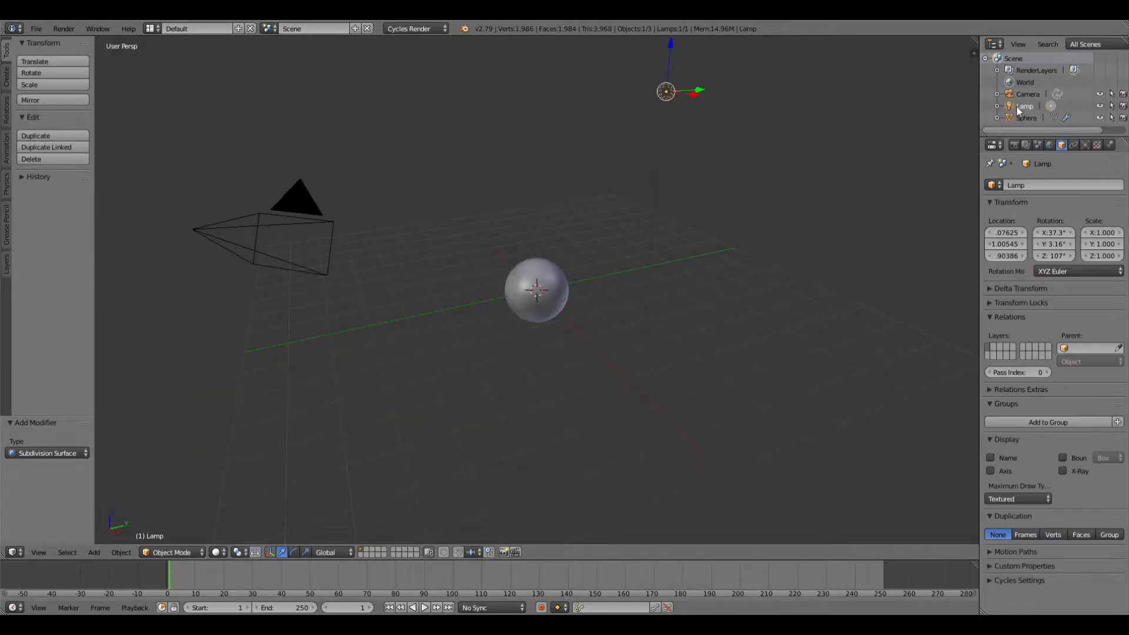
{"action": "key", "text": "x"}
{"action": "left_click", "coordinate": [613, 136]}
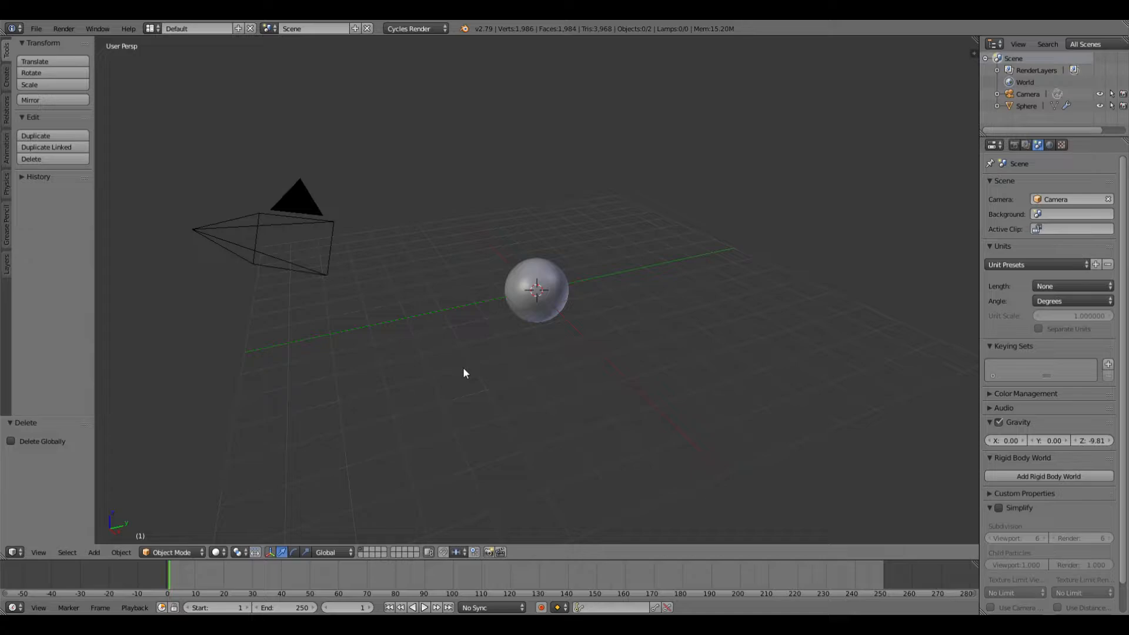
Add a Sun lamp and raise it about 6.74 units along the Z axis above the sphere
{"action": "key", "text": "shift+a"}
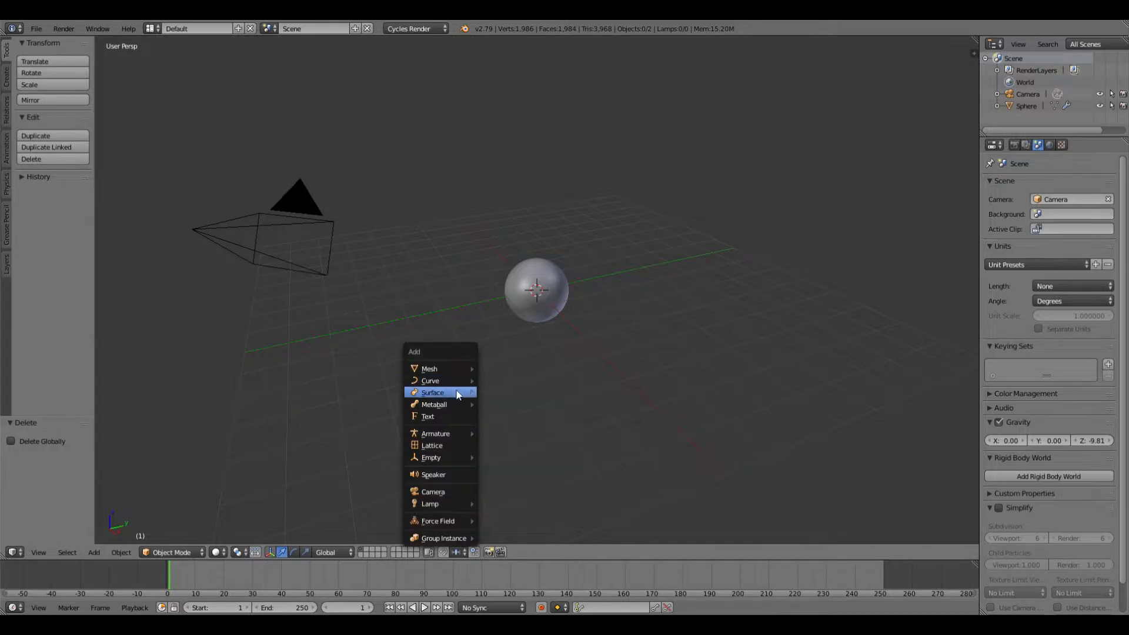
{"action": "mouse_move", "coordinate": [465, 372]}
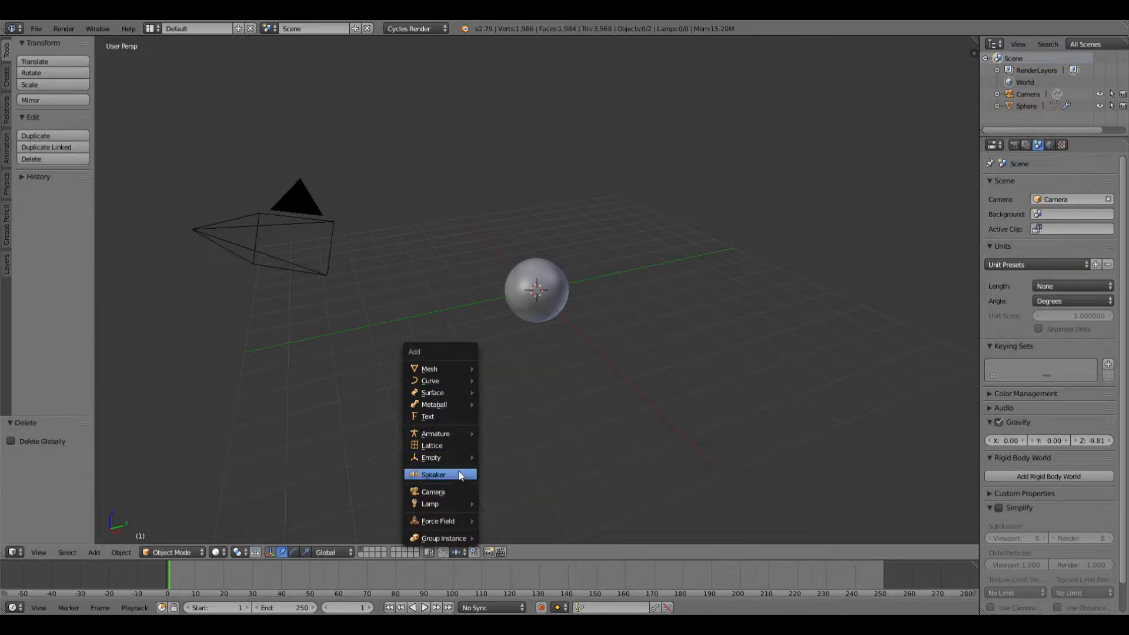
{"action": "mouse_move", "coordinate": [457, 505]}
{"action": "left_click", "coordinate": [497, 517]}
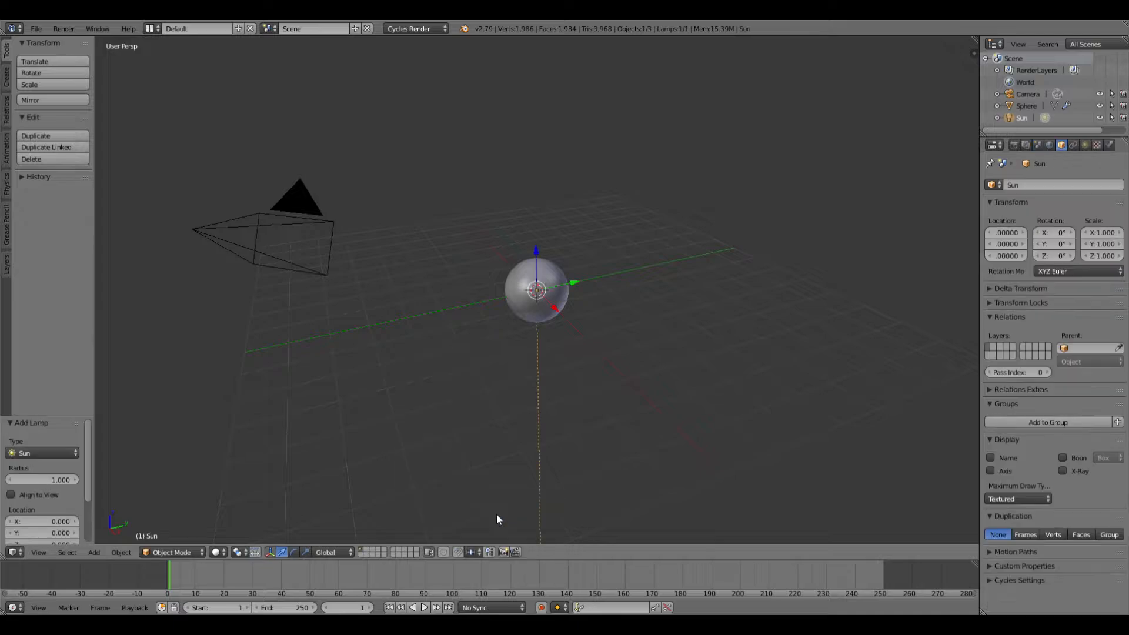
{"action": "left_click_drag", "start_coordinate": [536, 256], "coordinate": [526, 514]}
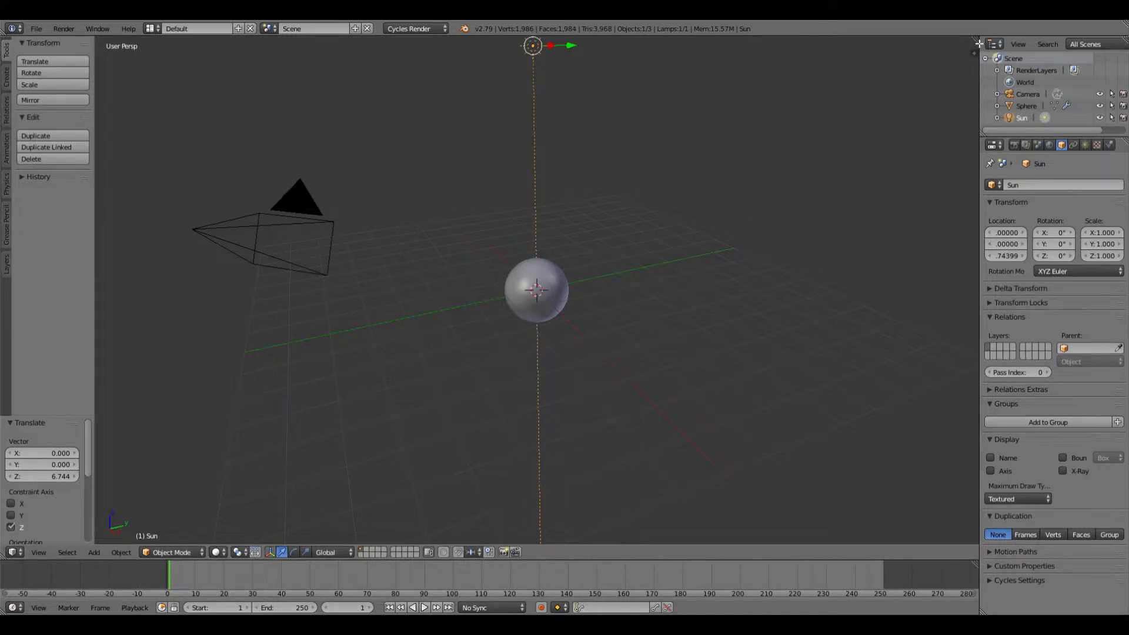
Split the 3D view into two stacked areas and change the lower one to the Node Editor
{"action": "left_click_drag", "start_coordinate": [980, 43], "coordinate": [895, 422]}
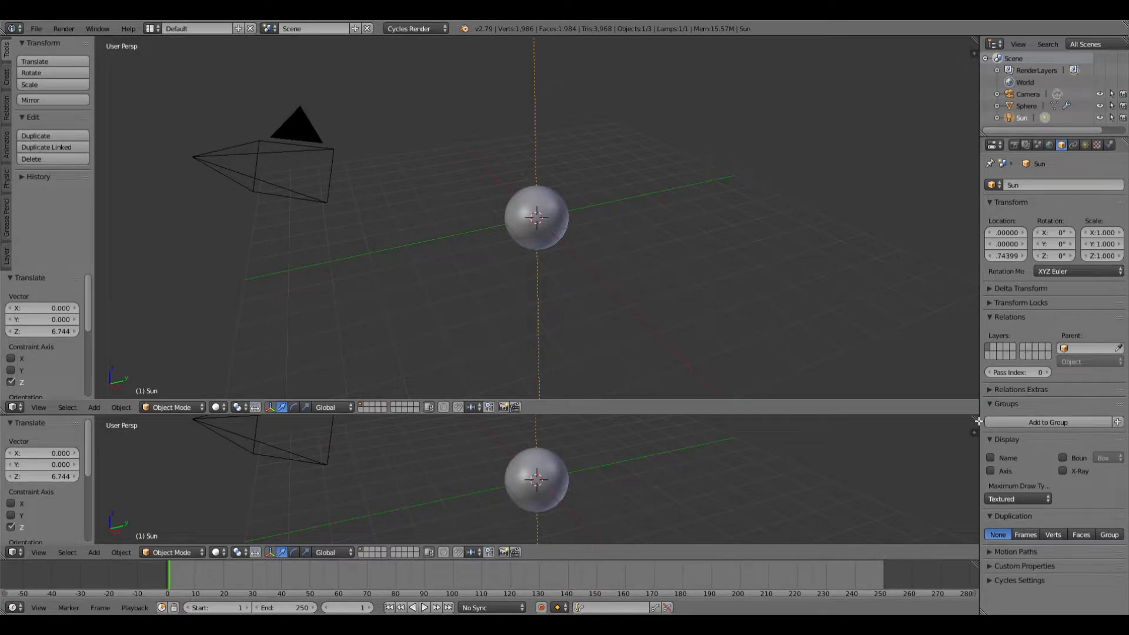
{"action": "left_click_drag", "start_coordinate": [982, 402], "coordinate": [973, 423]}
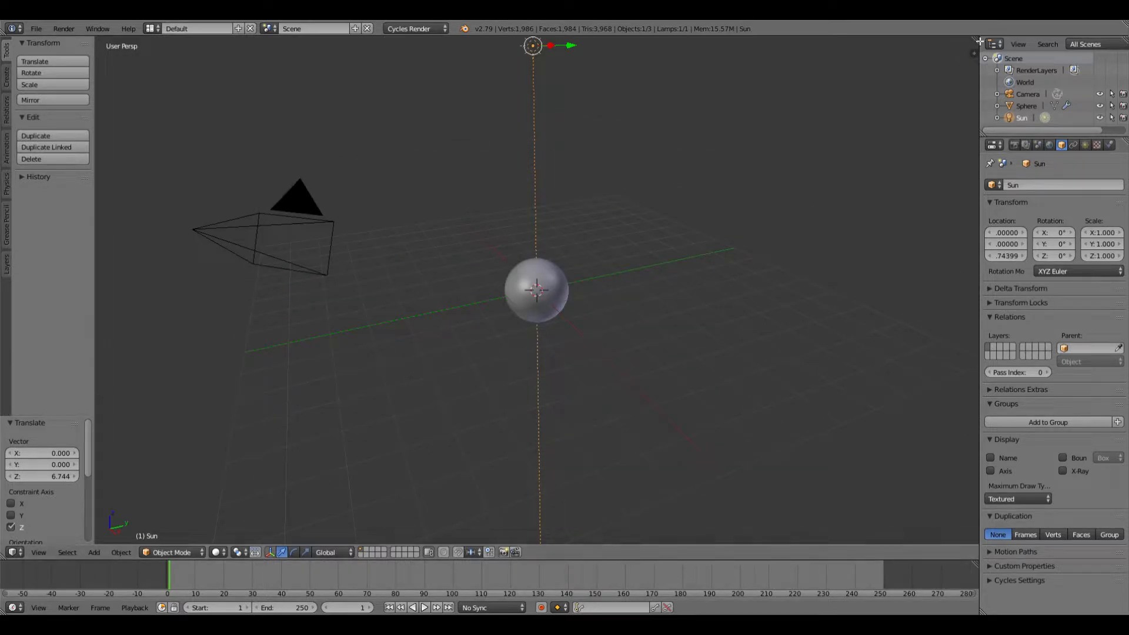
{"action": "left_click_drag", "start_coordinate": [980, 44], "coordinate": [918, 338]}
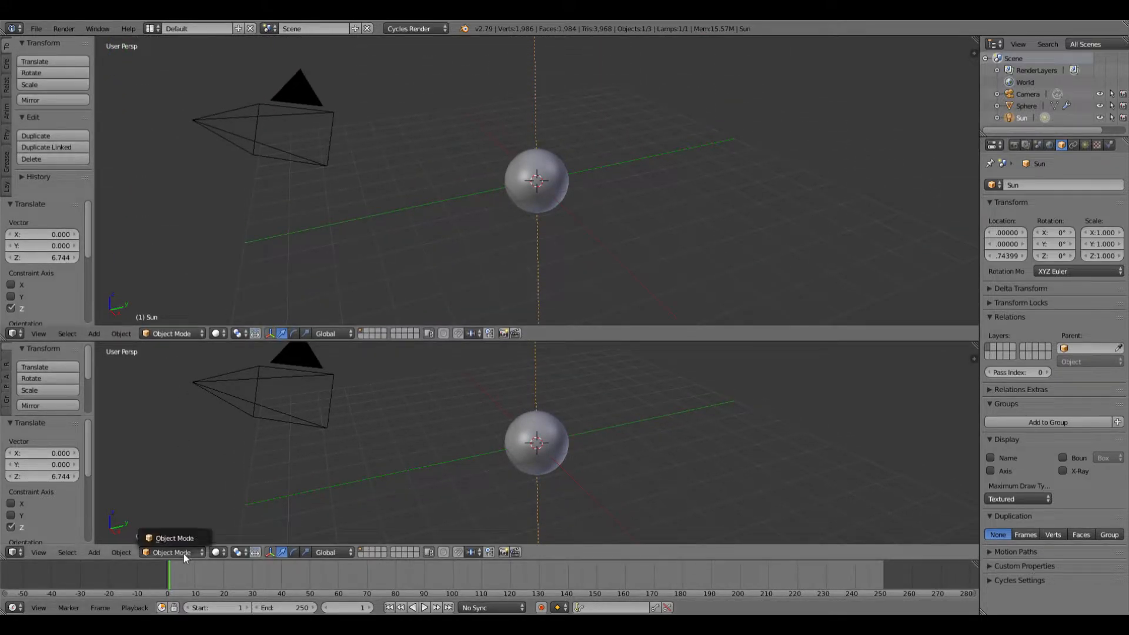
{"action": "left_click", "coordinate": [14, 552]}
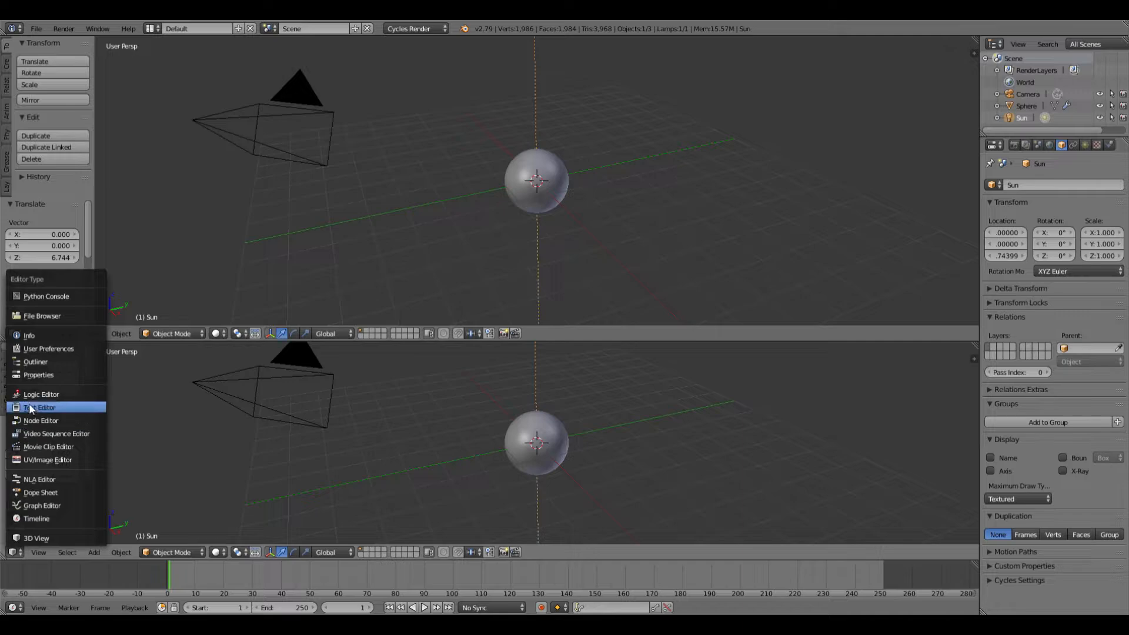
{"action": "left_click", "coordinate": [35, 420]}
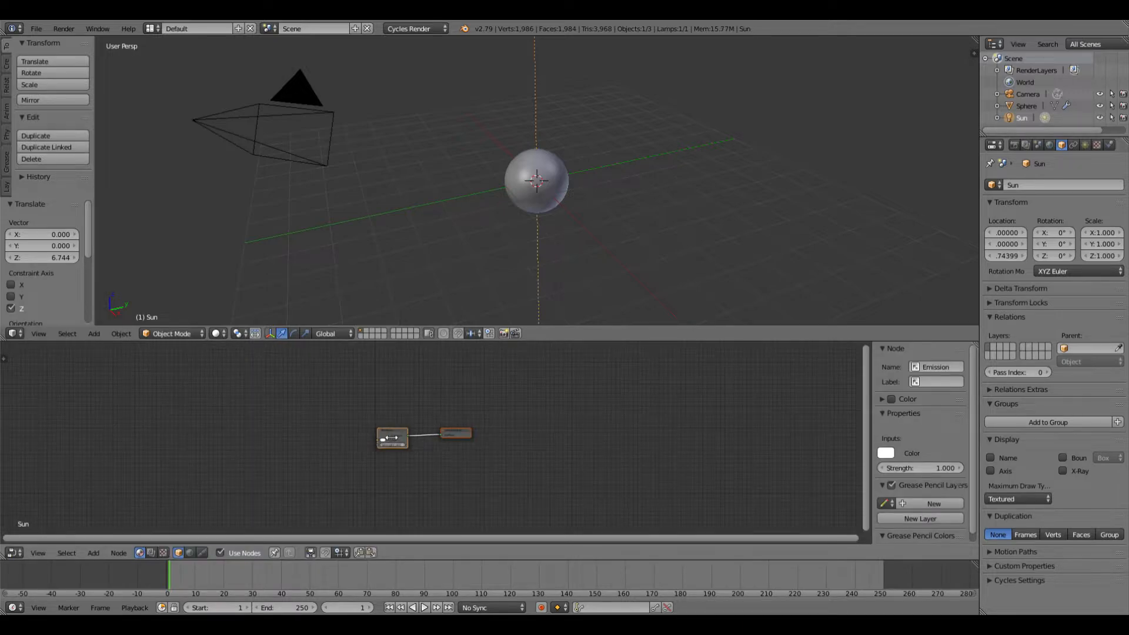
Move the Sun lamp's Emission node slightly closer to the Lamp Output node
{"action": "scroll", "coordinate": [392, 438], "scroll_direction": "up", "scroll_amount": 5}
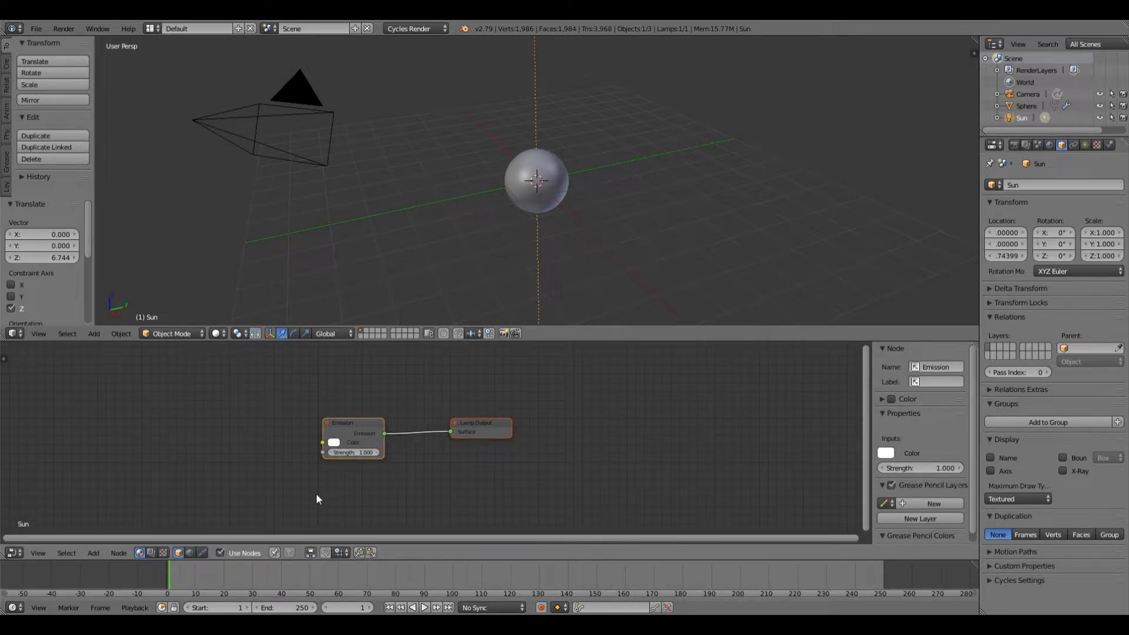
{"action": "scroll", "coordinate": [317, 493], "scroll_direction": "up", "scroll_amount": 2}
{"action": "scroll", "coordinate": [317, 494], "scroll_direction": "down", "scroll_amount": 2}
{"action": "scroll", "coordinate": [316, 500], "scroll_direction": "up", "scroll_amount": 2}
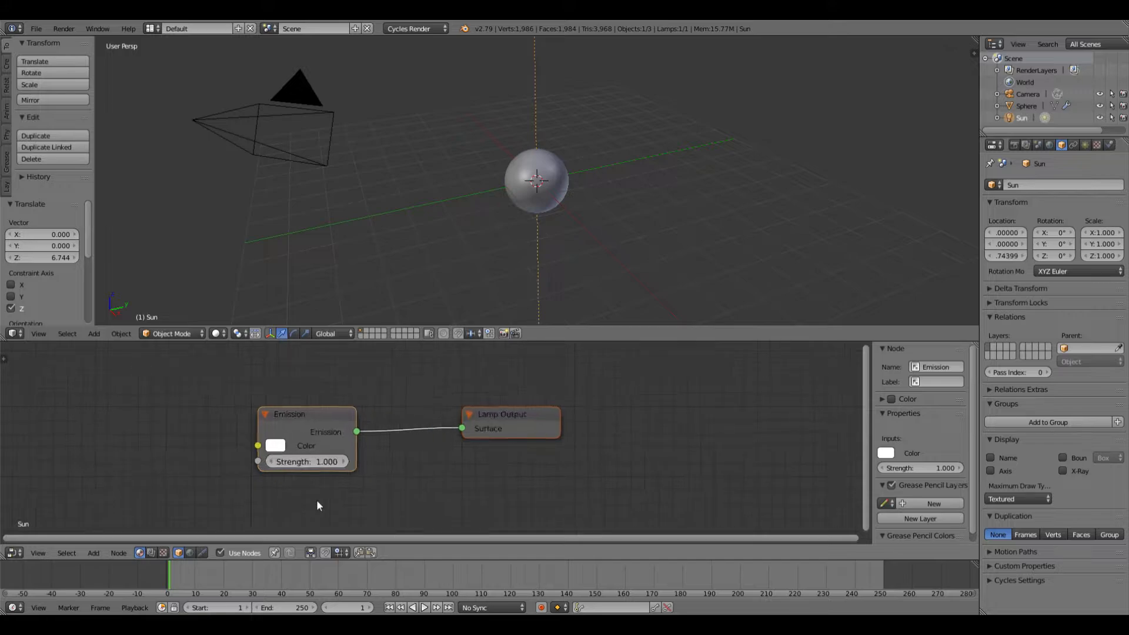
{"action": "scroll", "coordinate": [317, 505], "scroll_direction": "down", "scroll_amount": 1}
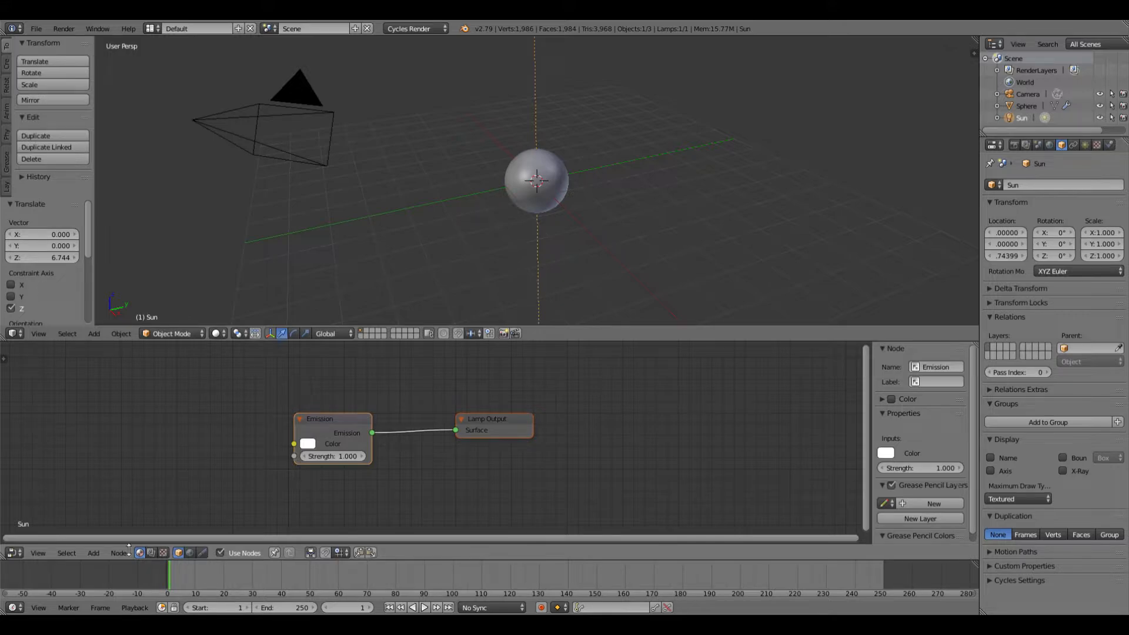
{"action": "left_click_drag", "start_coordinate": [338, 428], "coordinate": [377, 415]}
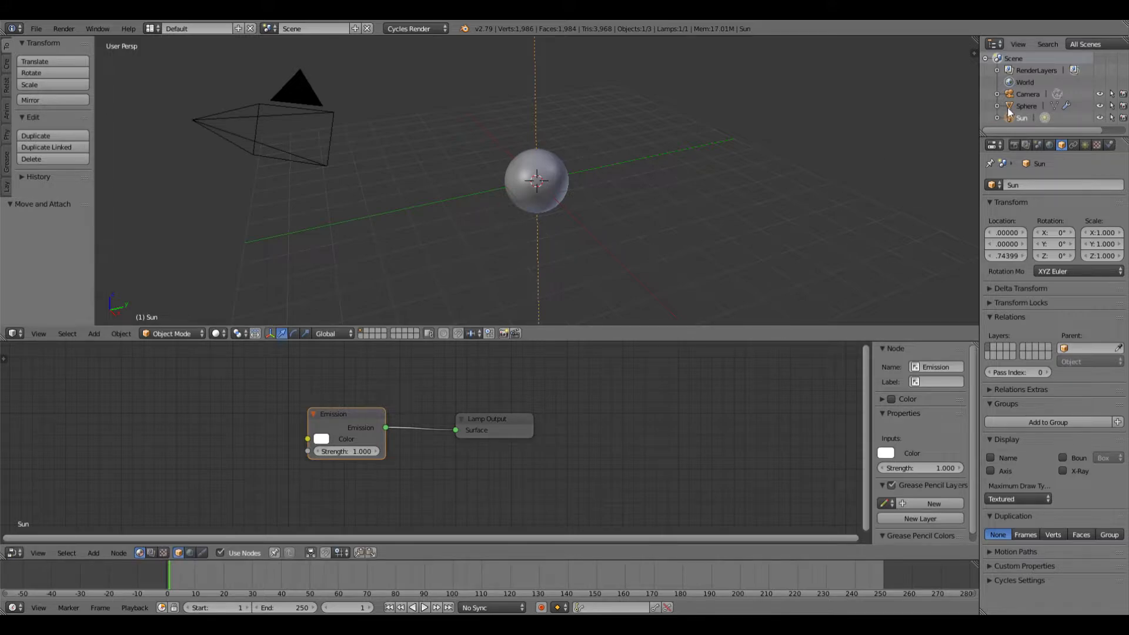
Create a new material for the sphere and shift its Diffuse BSDF node slightly away from Material Output
{"action": "left_click", "coordinate": [1027, 107]}
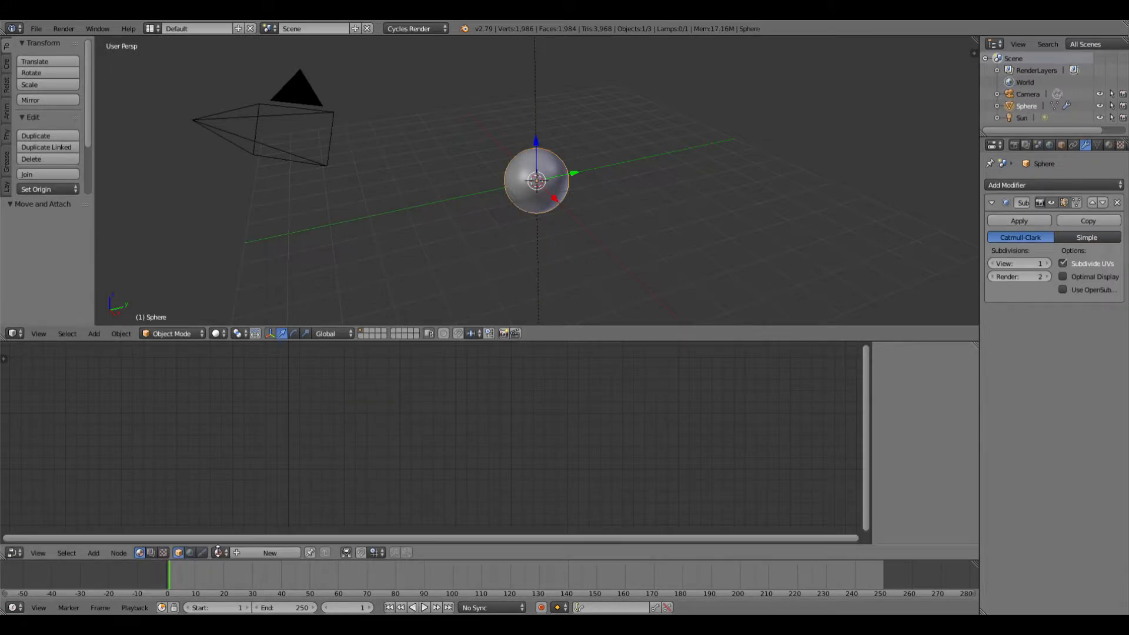
{"action": "left_click", "coordinate": [252, 552]}
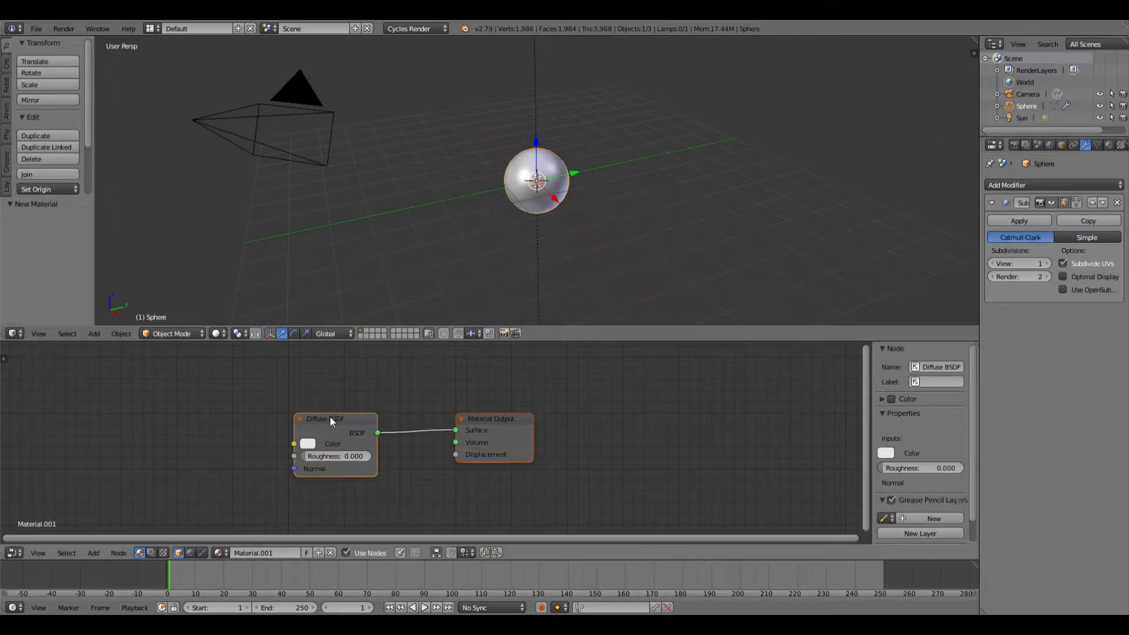
{"action": "mouse_move", "coordinate": [342, 426]}
{"action": "left_mouse_down"}
{"action": "mouse_move", "coordinate": [344, 403]}
{"action": "mouse_move", "coordinate": [336, 423]}
{"action": "left_mouse_up"}
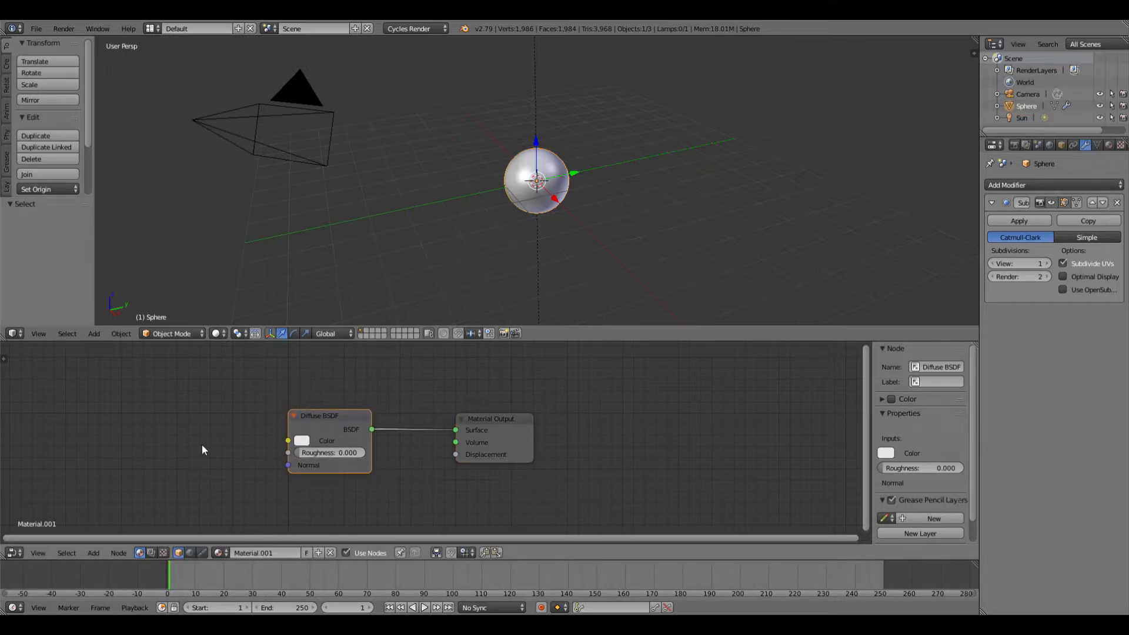
Add a Texture Coordinate node to the sphere's material, placing it well to the left of Diffuse BSDF
{"action": "key", "text": "shift+a"}
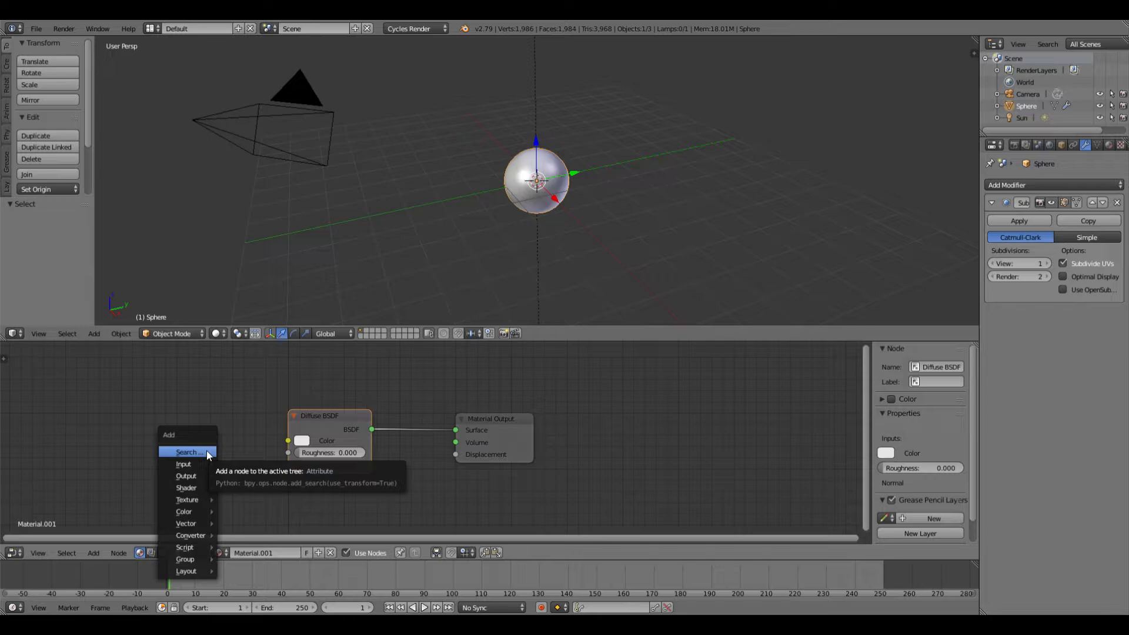
{"action": "left_click", "coordinate": [207, 452]}
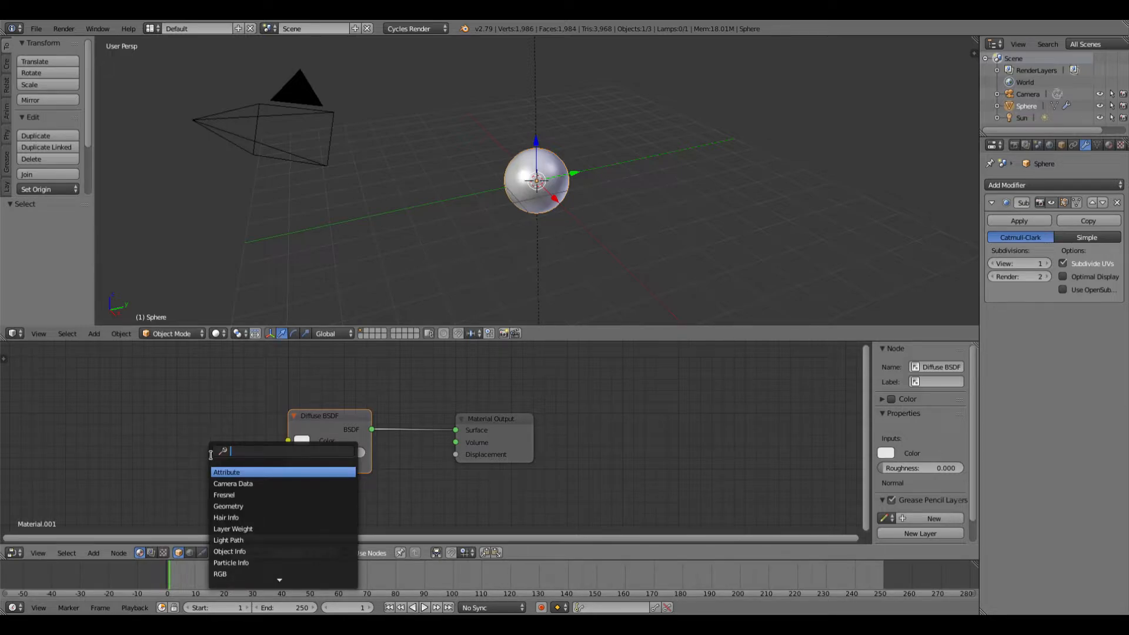
{"action": "type", "text": "tex"}
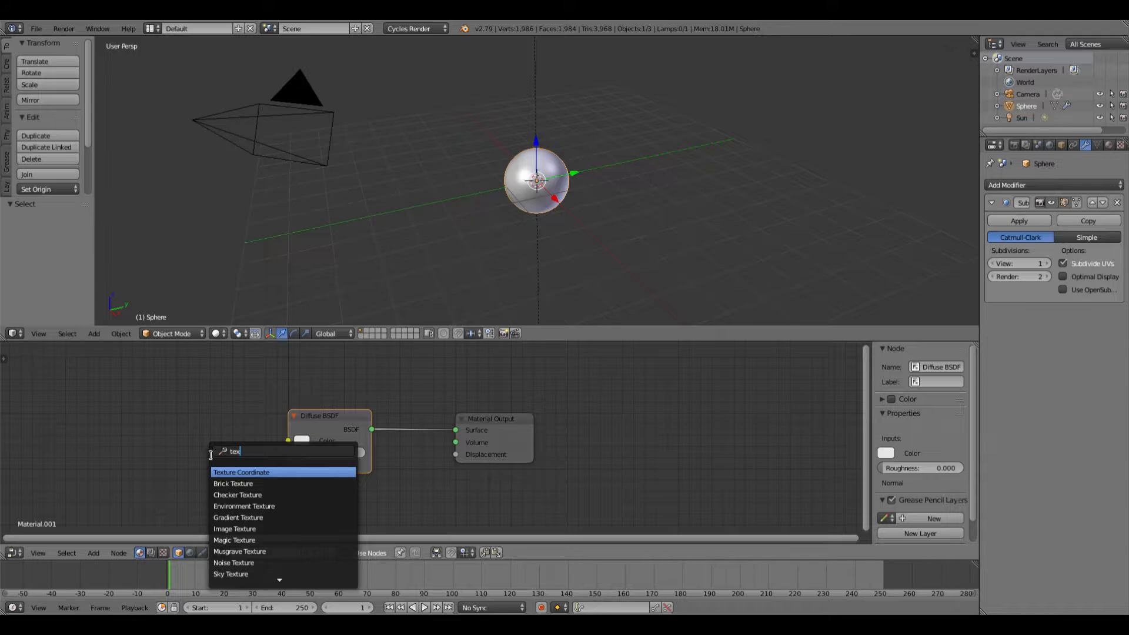
{"action": "key", "text": "Return"}
{"action": "left_click", "coordinate": [93, 373]}
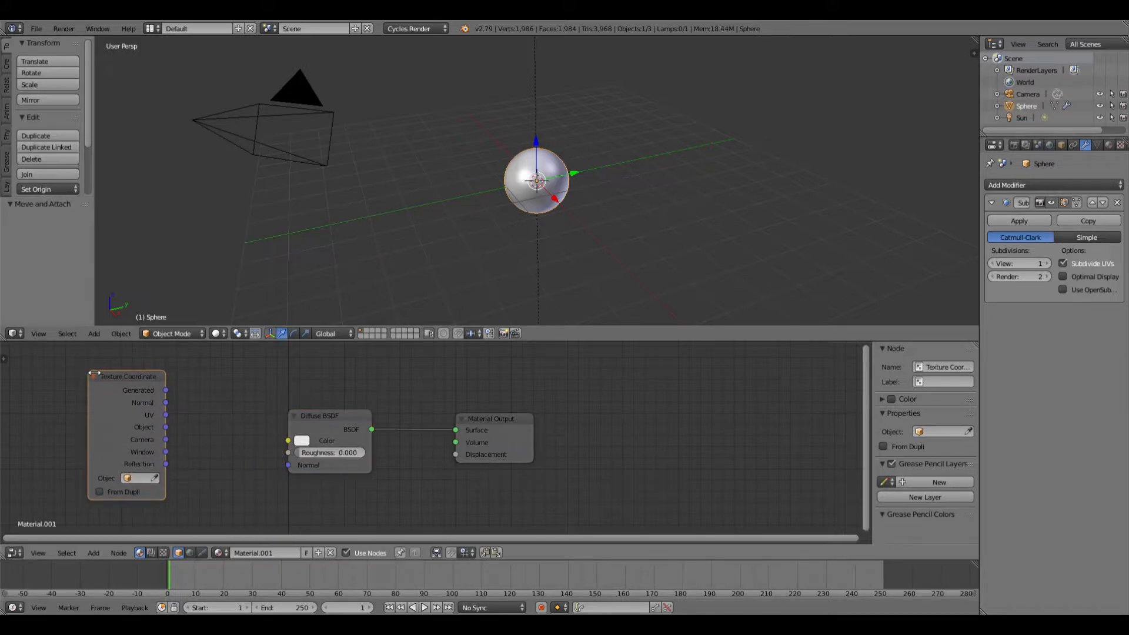
{"action": "left_click", "coordinate": [94, 373]}
Add an Image Texture node to the sphere's material, placing it between Texture Coordinate and Diffuse BSDF
{"action": "key", "text": "shift+a"}
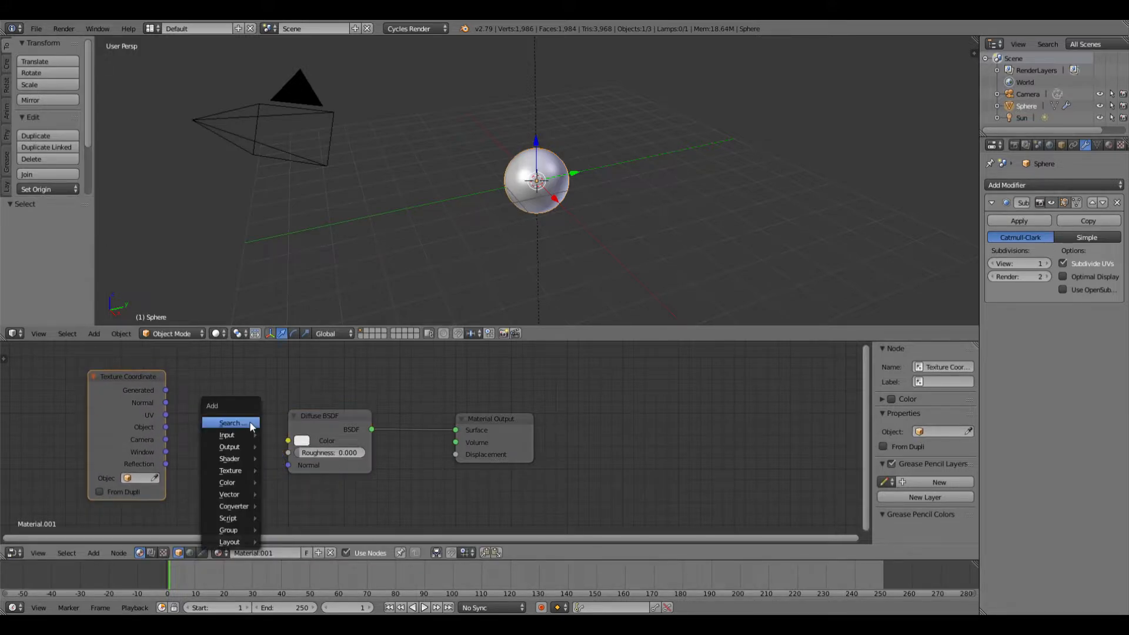
{"action": "left_click", "coordinate": [252, 422]}
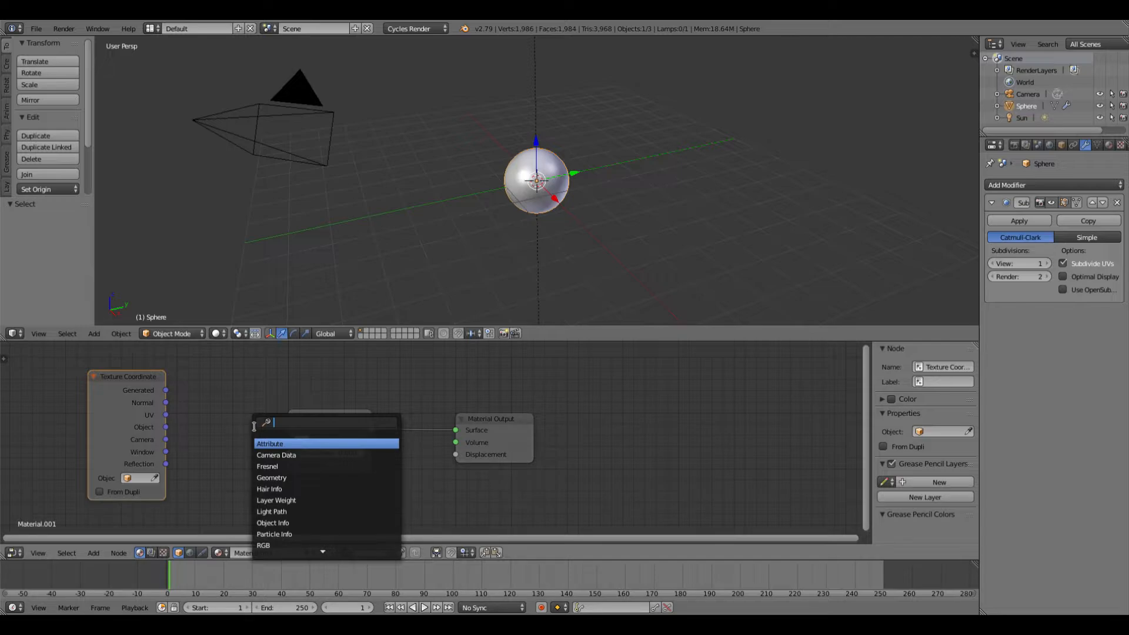
{"action": "type", "text": "im"}
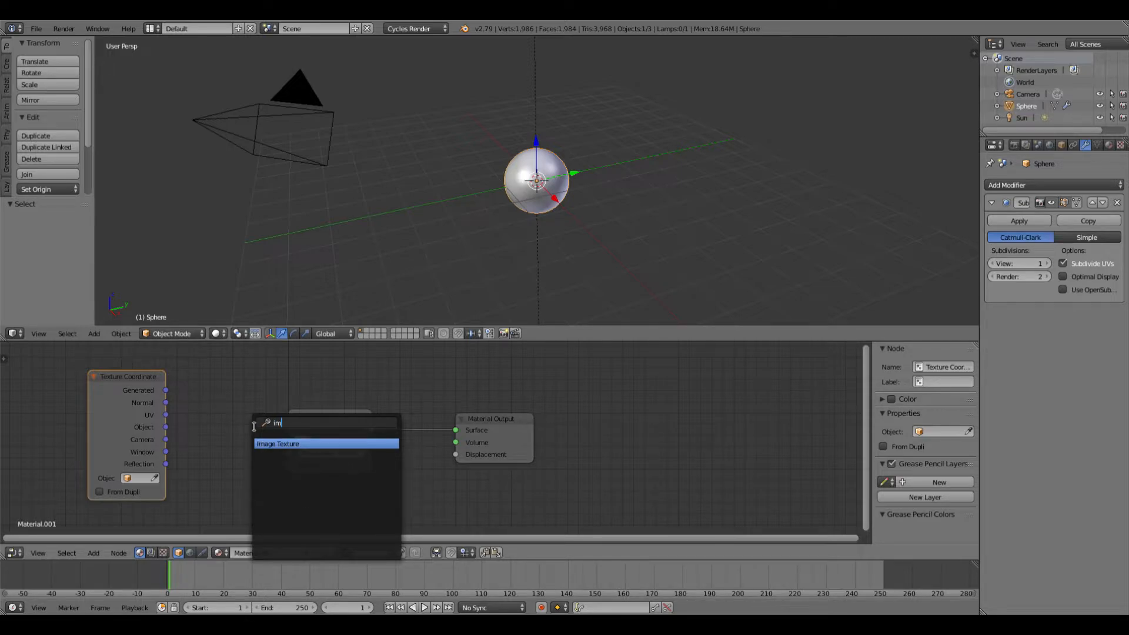
{"action": "key", "text": "Return"}
{"action": "left_click", "coordinate": [204, 419]}
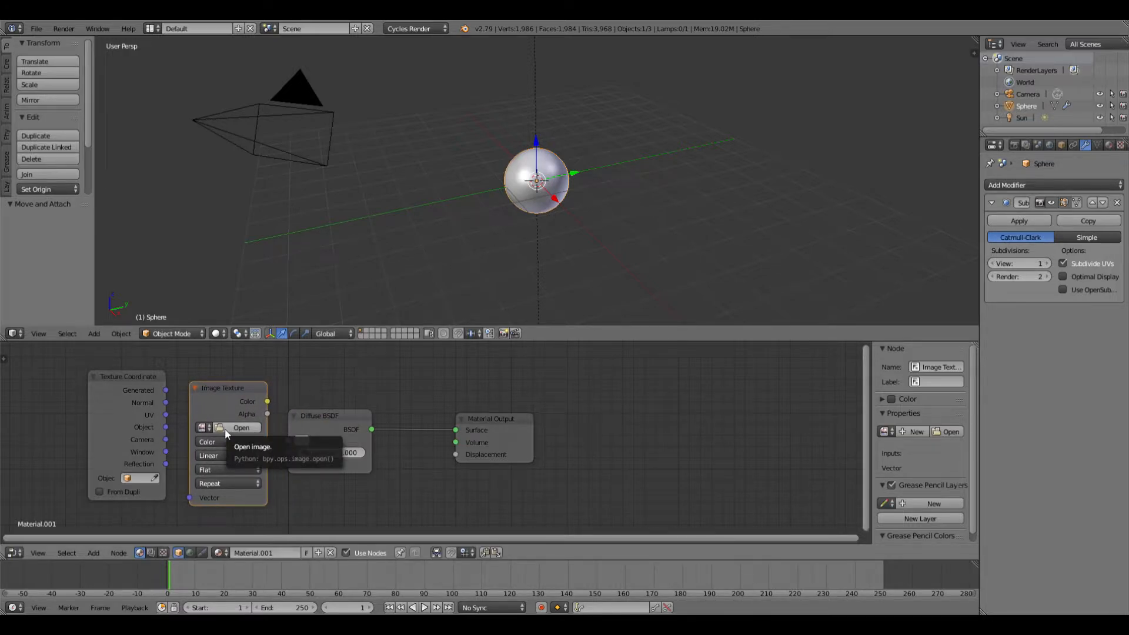
Load mar0kuu2.jpg from the HDRs folder into the Image Texture node
{"action": "left_click", "coordinate": [225, 430]}
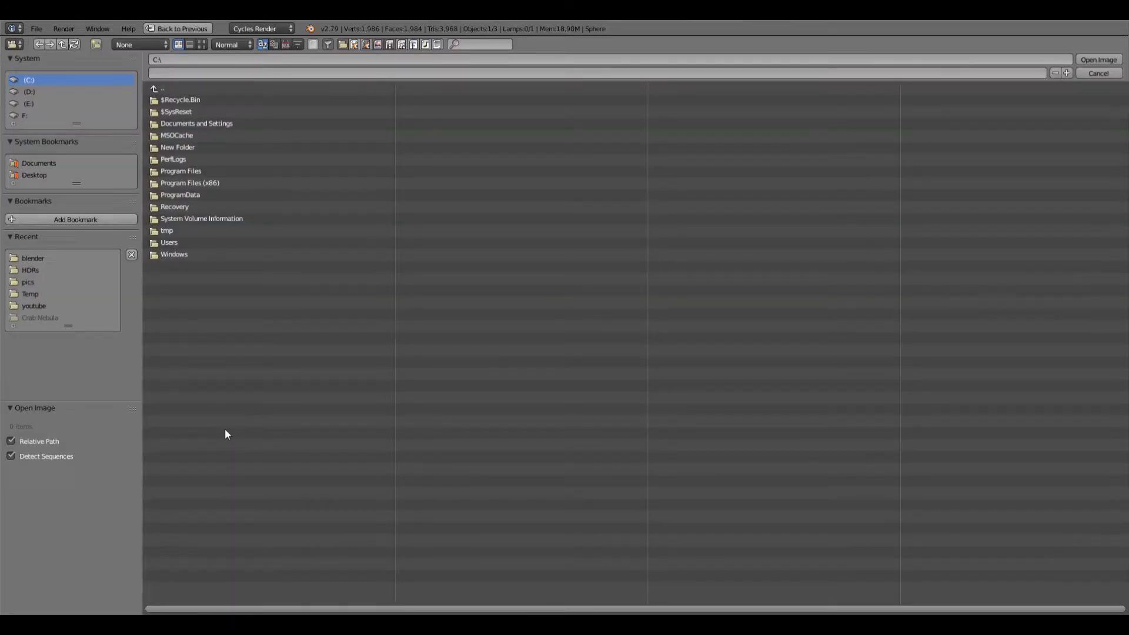
{"action": "left_click", "coordinate": [31, 270]}
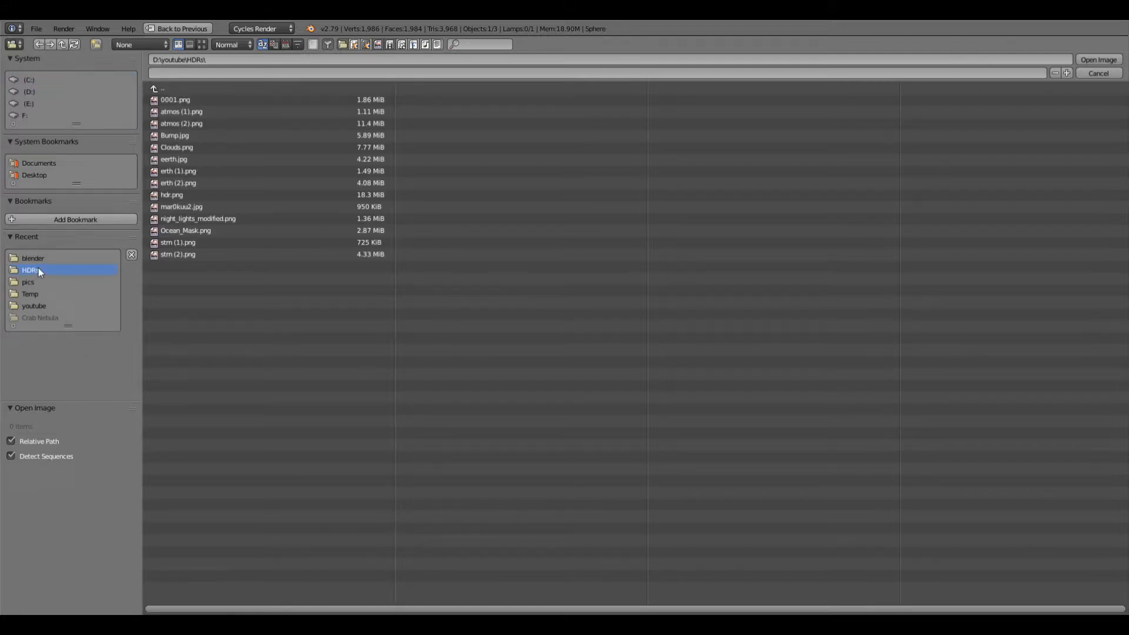
{"action": "left_click", "coordinate": [168, 206]}
{"action": "left_click", "coordinate": [1098, 59]}
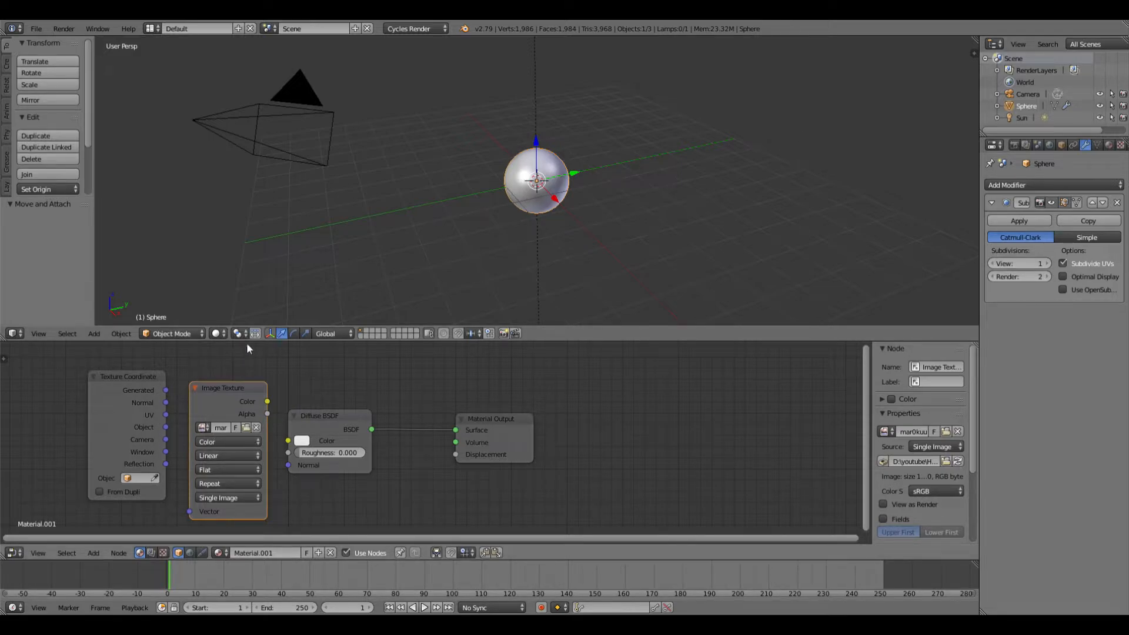
Switch the 3D view to Rendered shading
{"action": "left_click", "coordinate": [219, 333]}
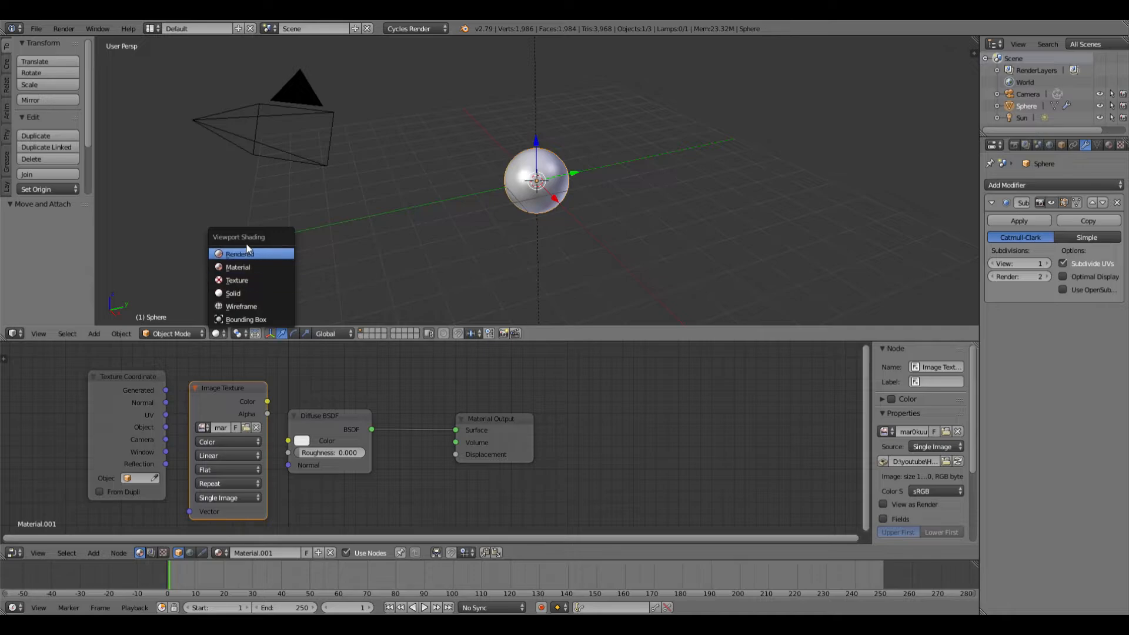
{"action": "left_click", "coordinate": [247, 249]}
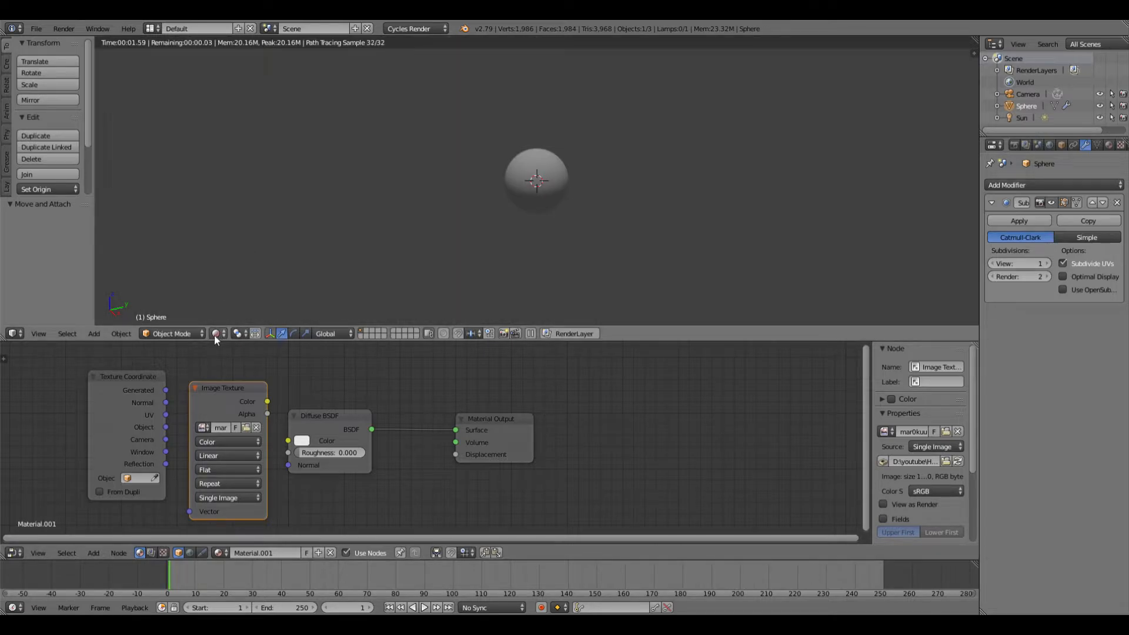
{"action": "left_click", "coordinate": [219, 334]}
{"action": "left_click", "coordinate": [236, 252]}
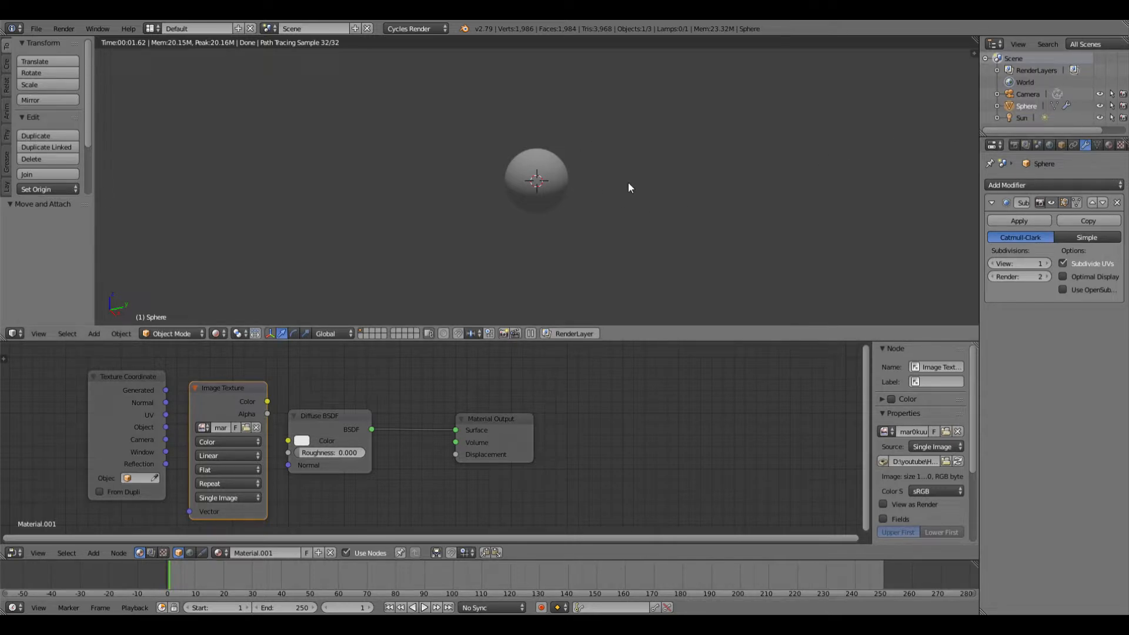
Set the Sun lamp's emission strength to 6
{"action": "double_click", "coordinate": [1032, 118]}
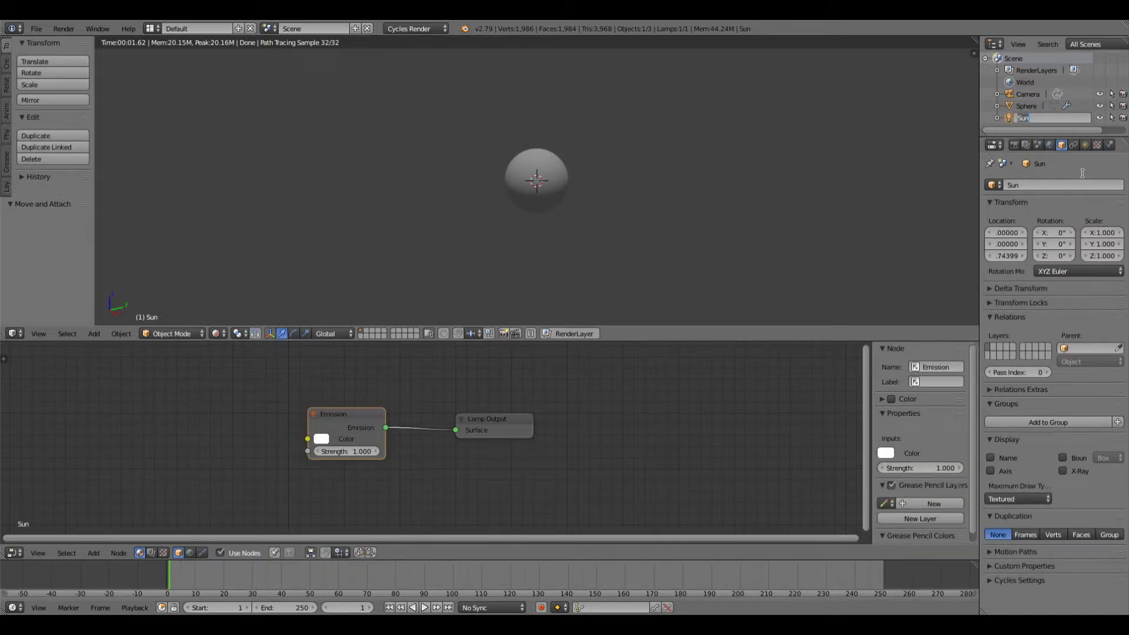
{"action": "key", "text": "Return"}
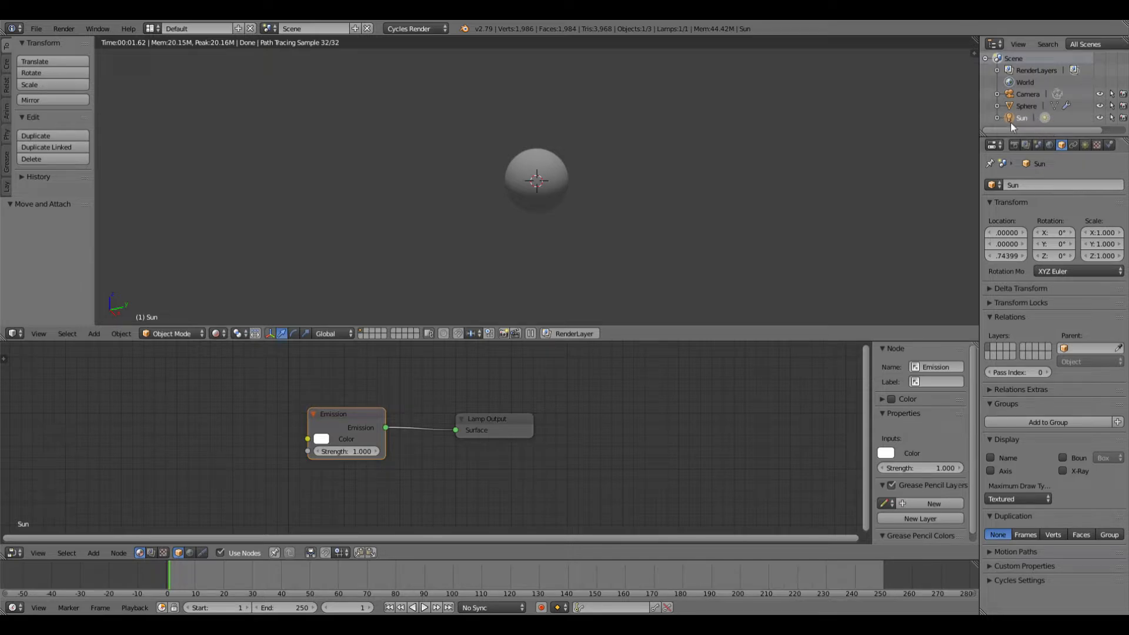
{"action": "left_click", "coordinate": [1086, 146]}
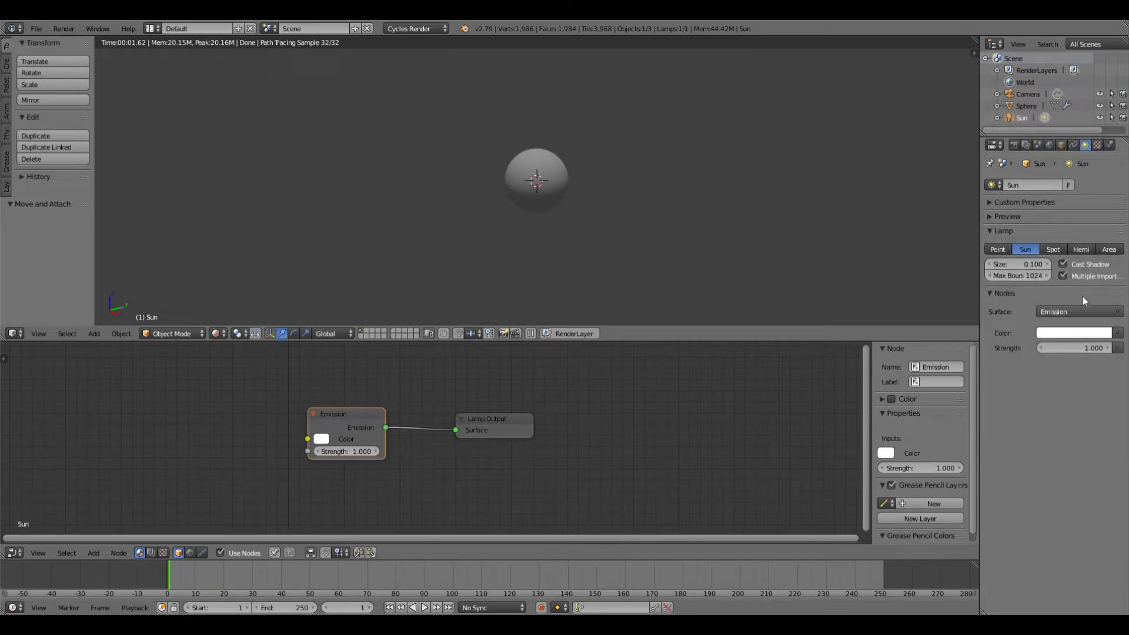
{"action": "left_click", "coordinate": [1095, 350]}
{"action": "key", "text": "Return"}
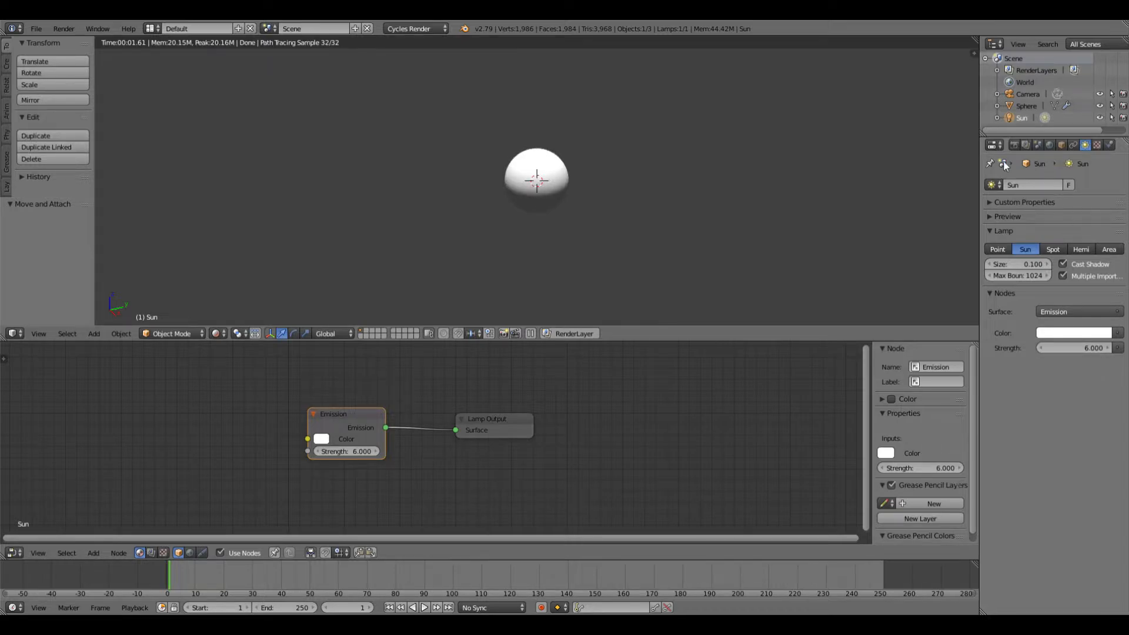
Set the World background color to black
{"action": "left_click", "coordinate": [1050, 145]}
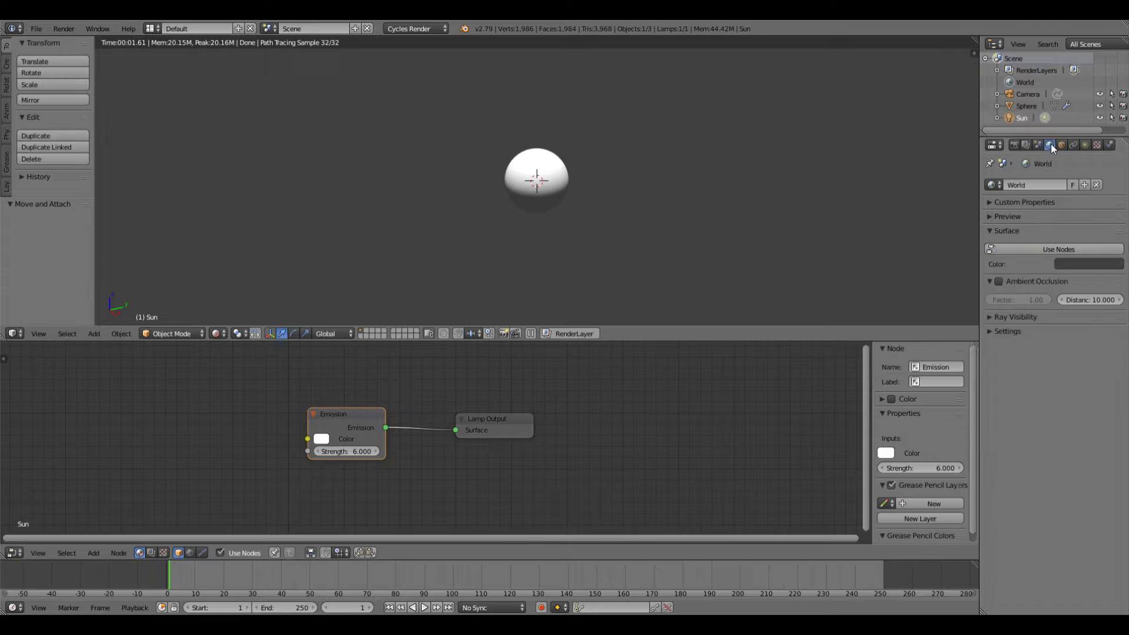
{"action": "left_click", "coordinate": [1089, 263]}
{"action": "left_click_drag", "start_coordinate": [1113, 170], "coordinate": [1113, 192]}
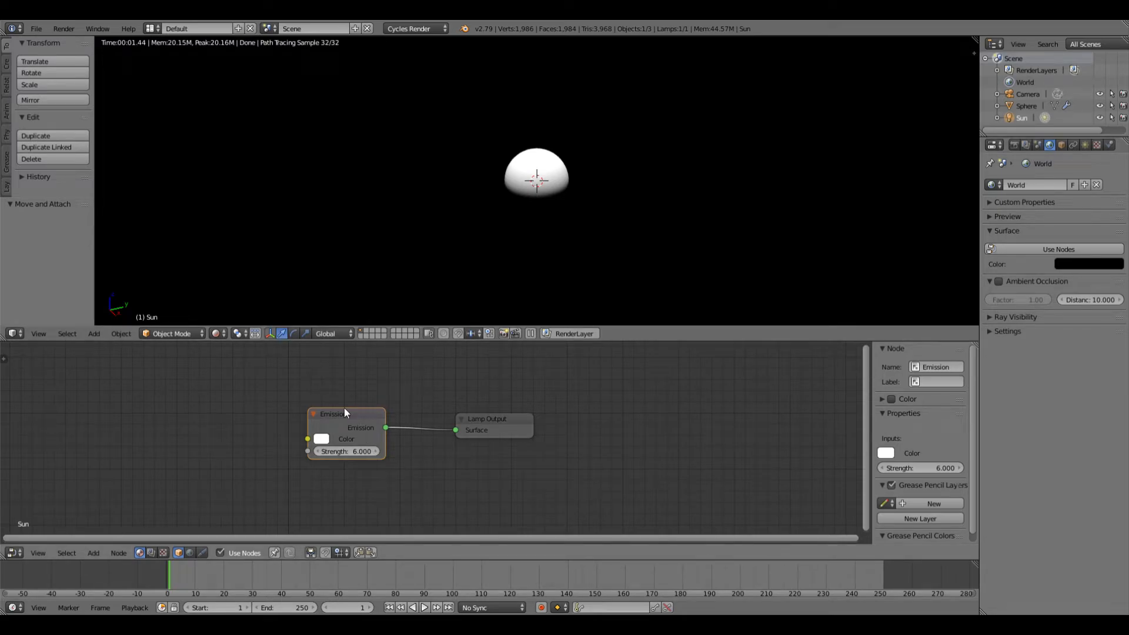
In the sphere's material, link Texture Coordinate's Generated output to the Image Texture's Vector input
{"action": "left_click", "coordinate": [1025, 106]}
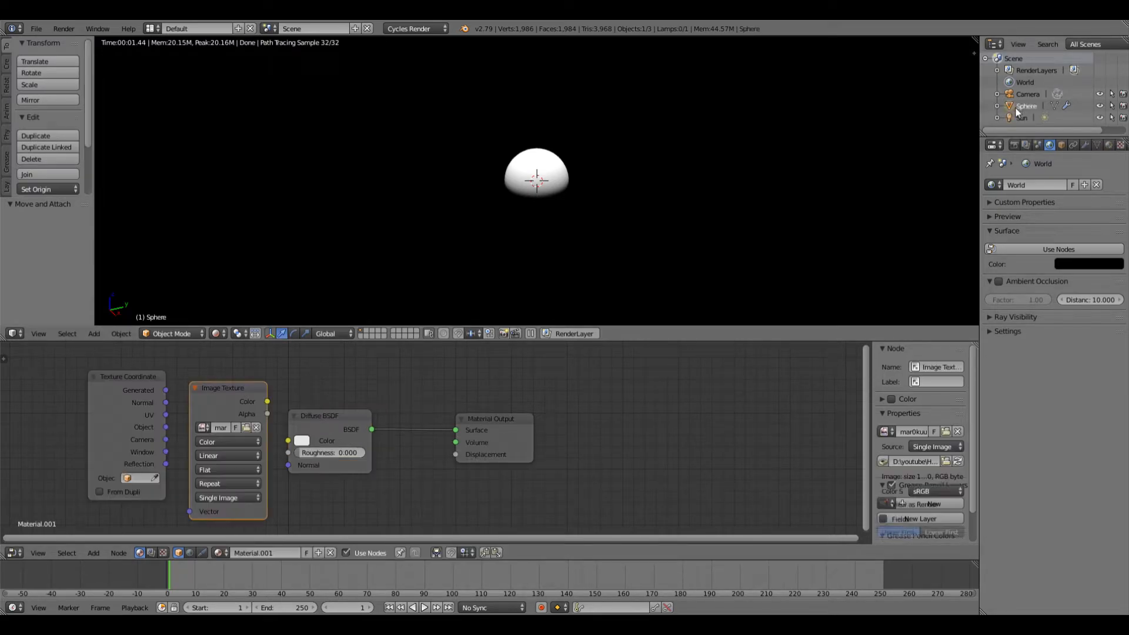
{"action": "double_click", "coordinate": [1026, 107]}
{"action": "left_click", "coordinate": [512, 381]}
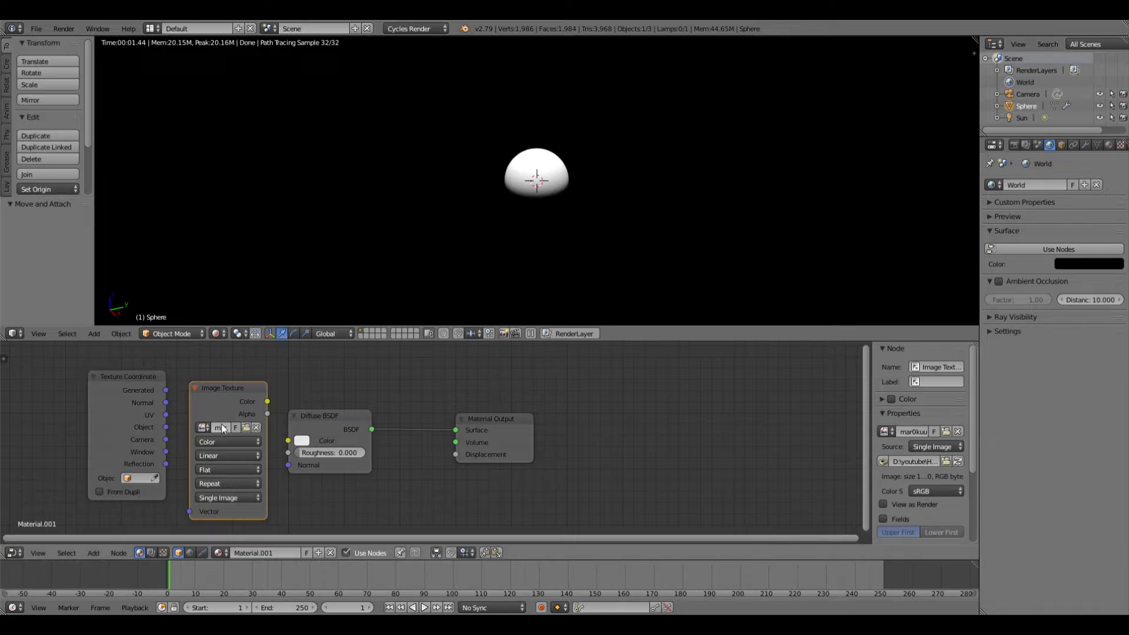
{"action": "left_click_drag", "start_coordinate": [167, 391], "coordinate": [171, 396]}
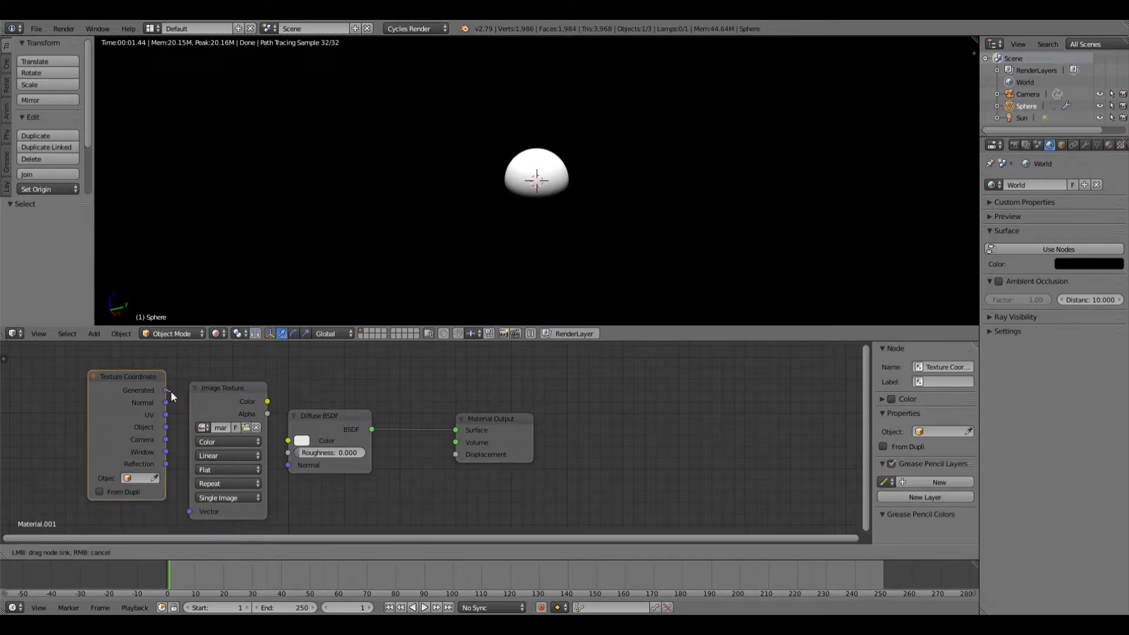
{"action": "left_click_drag", "start_coordinate": [193, 464], "coordinate": [190, 514]}
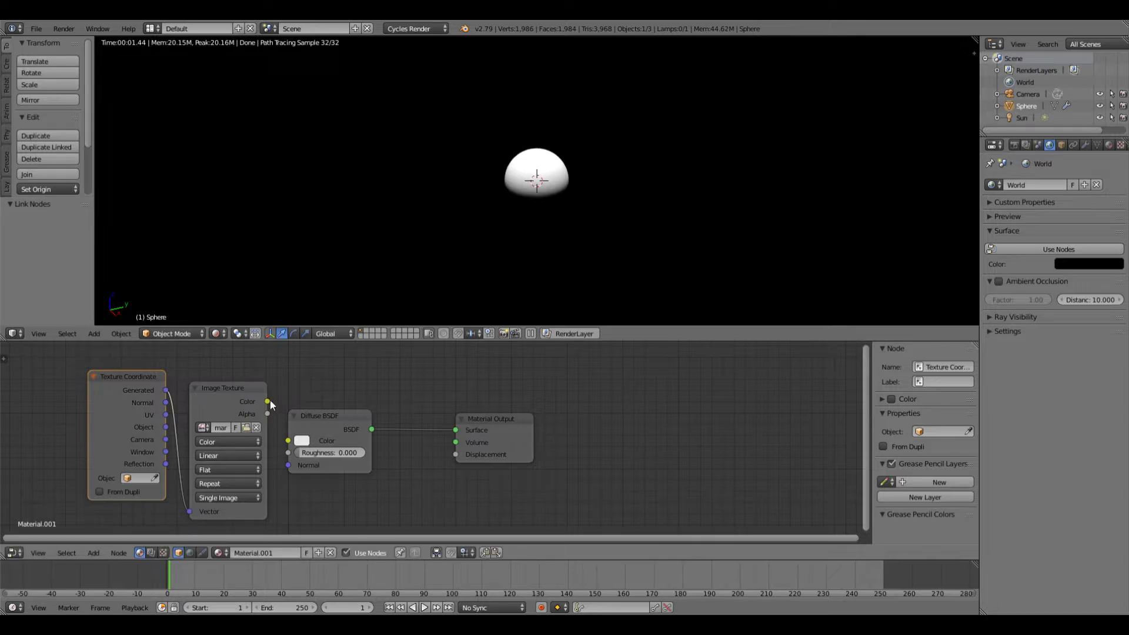
Link the Image Texture's Color output to Diffuse BSDF's Color input and set the image projection to Sphere
{"action": "left_click_drag", "start_coordinate": [267, 402], "coordinate": [290, 463]}
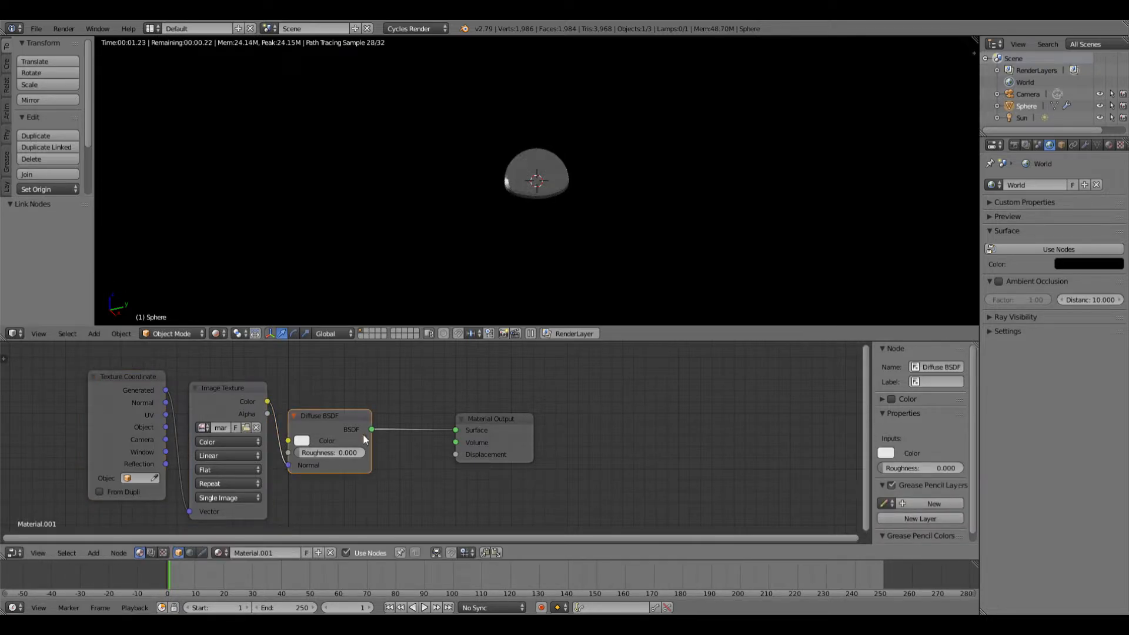
{"action": "left_click_drag", "start_coordinate": [290, 465], "coordinate": [288, 441]}
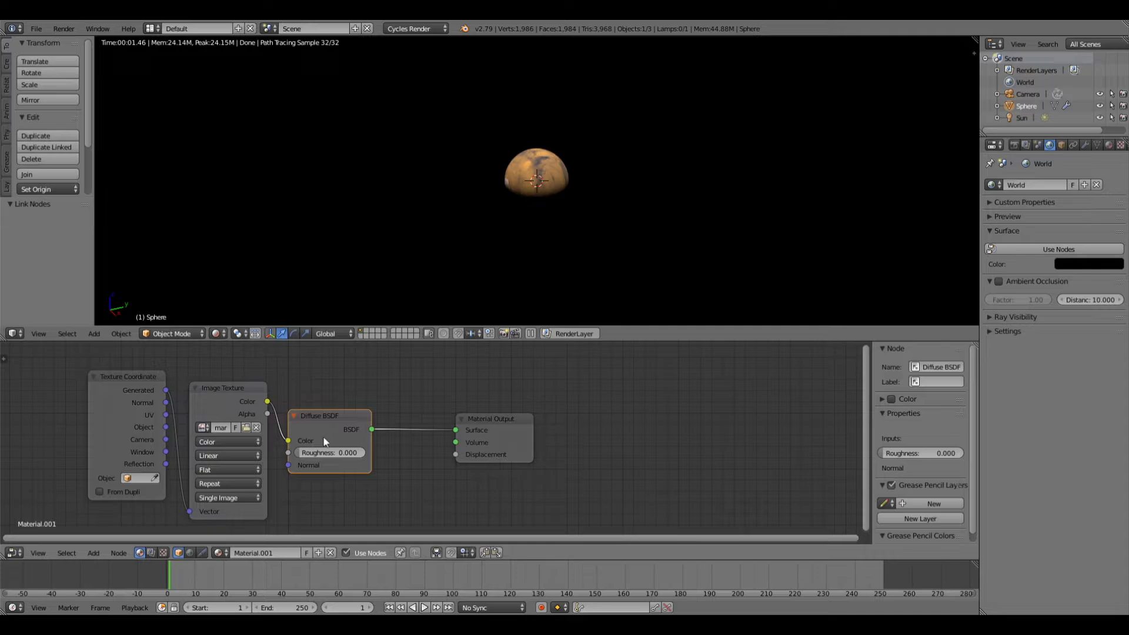
{"action": "middle_click_drag", "start_coordinate": [539, 186], "coordinate": [355, 155]}
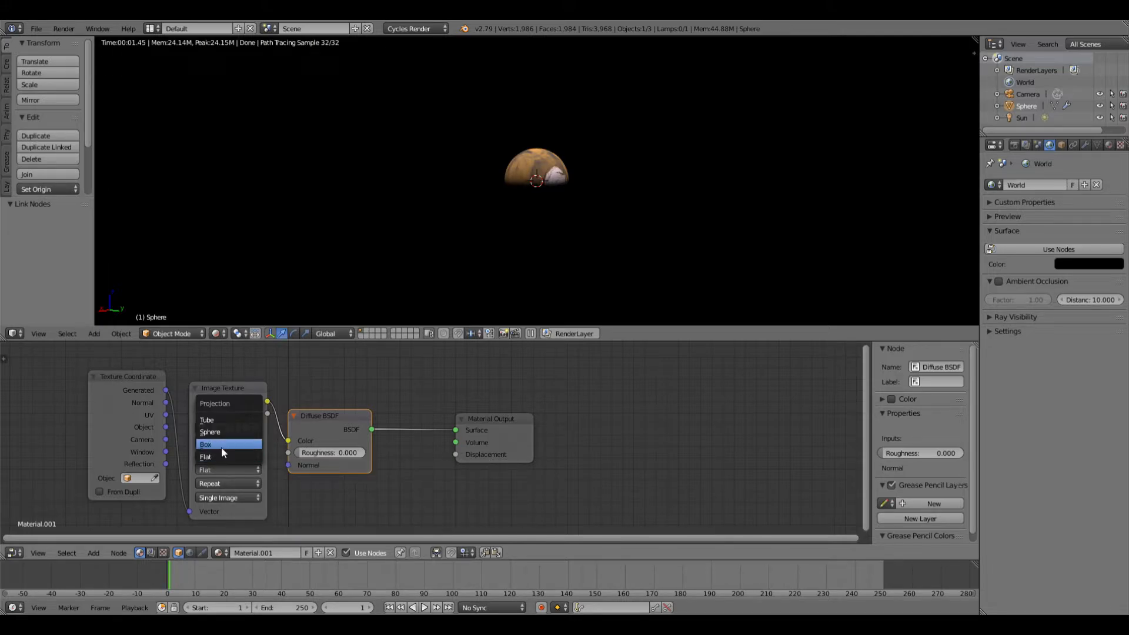
{"action": "left_click", "coordinate": [228, 432]}
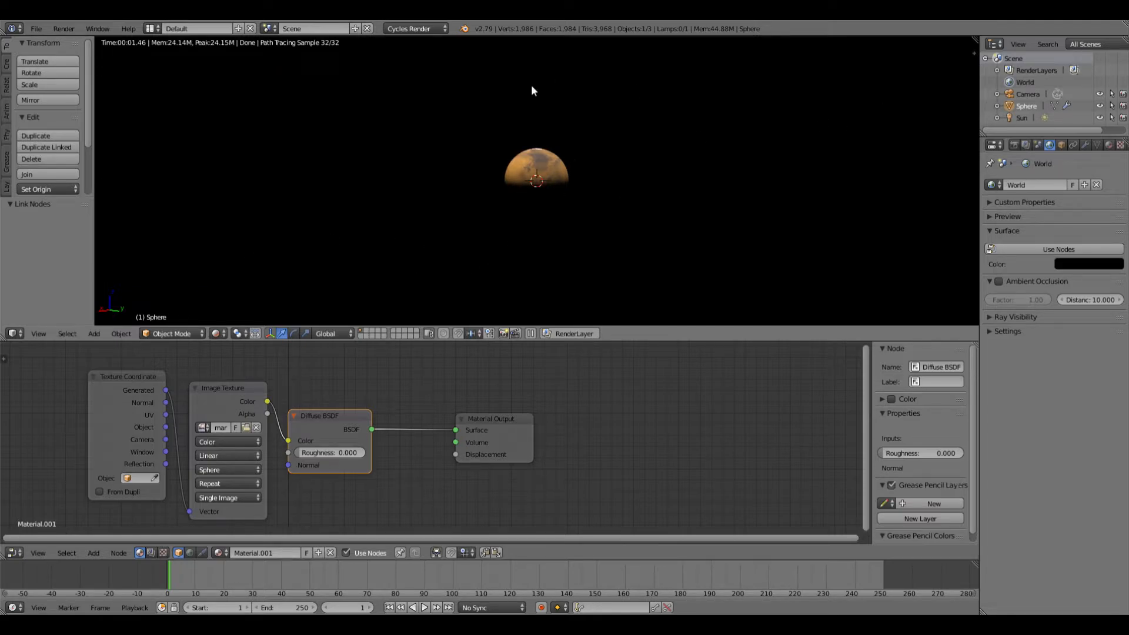
Switch the 3D view back to Solid shading with the whole scene in view
{"action": "left_click", "coordinate": [217, 334]}
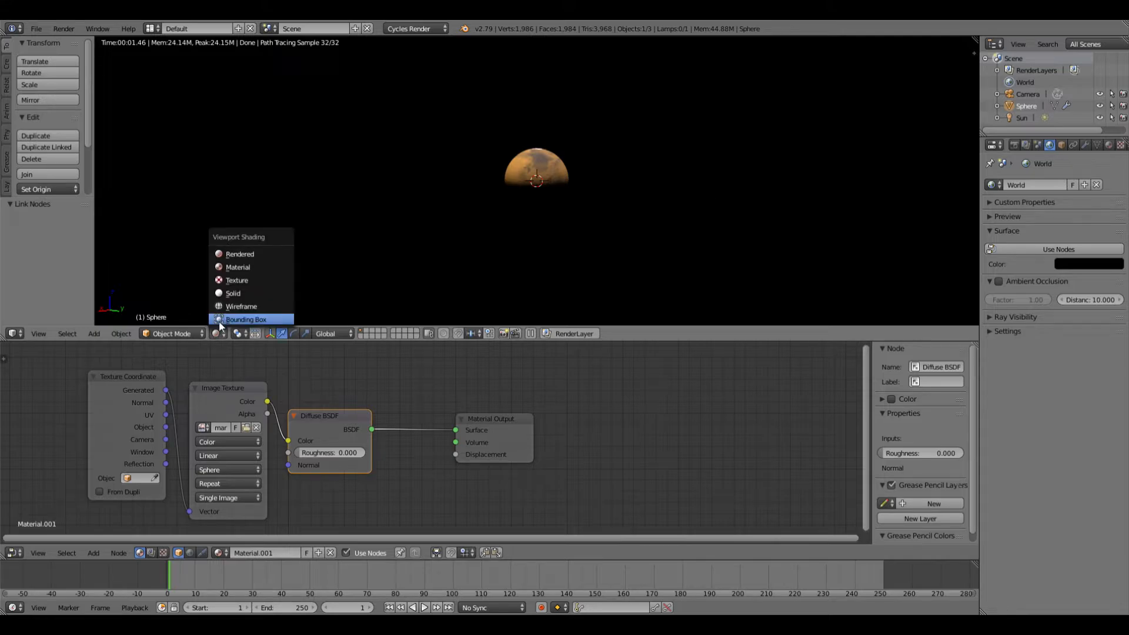
{"action": "left_click", "coordinate": [233, 278]}
{"action": "scroll", "coordinate": [514, 99], "scroll_direction": "down", "scroll_amount": 7}
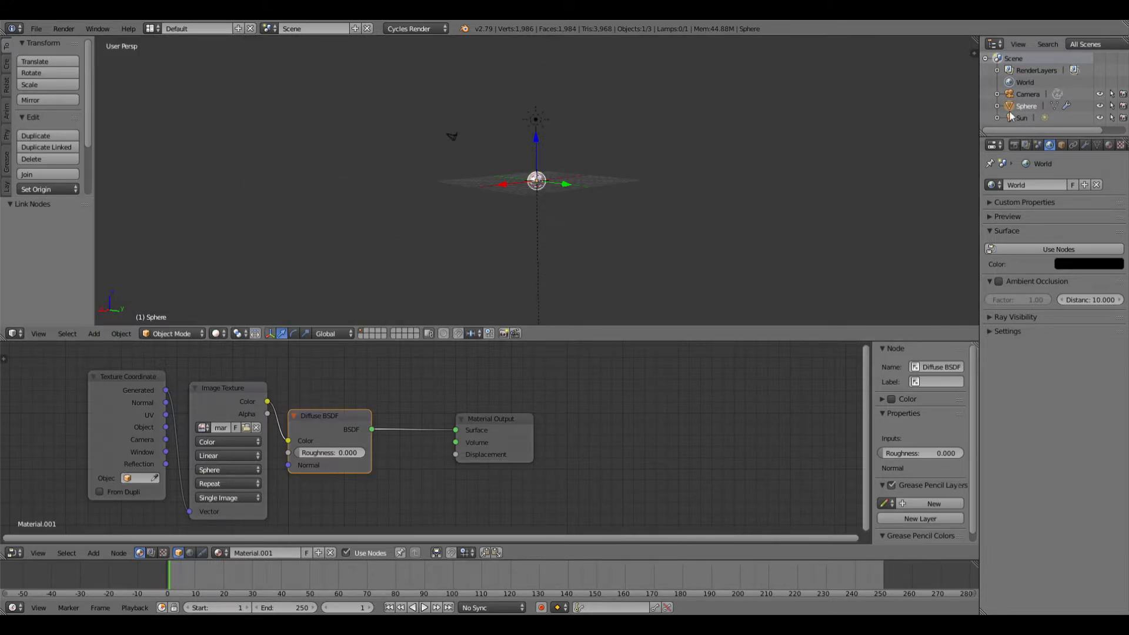
Move the Sun lamp about 7.4 units along Y and lower it about 6.84 units along Z
{"action": "right_click", "coordinate": [536, 120]}
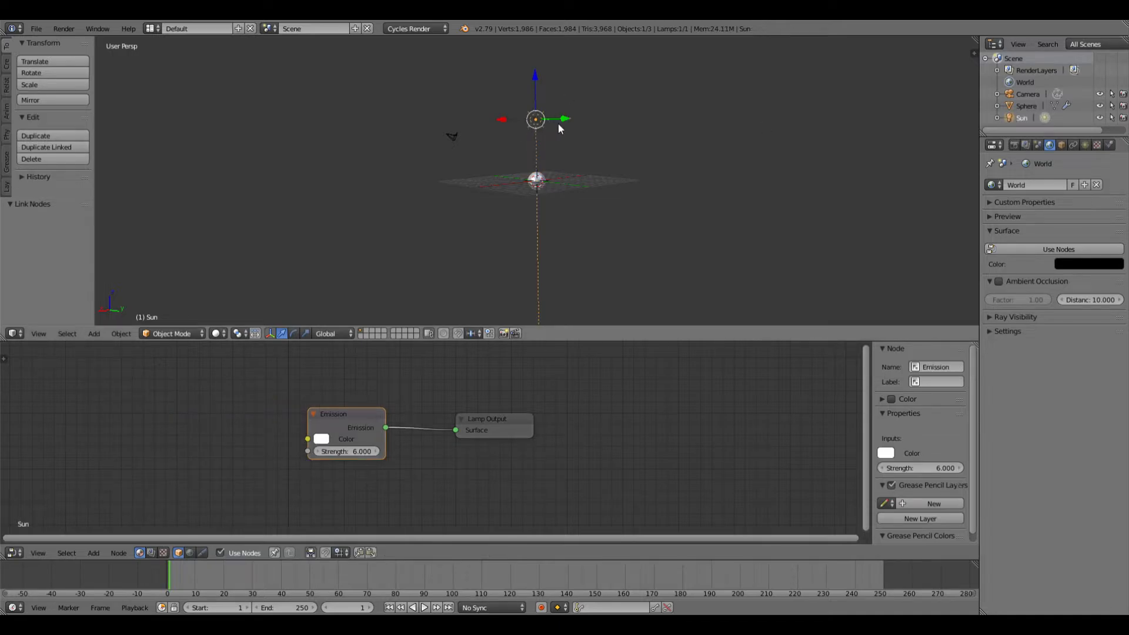
{"action": "middle_click_drag", "start_coordinate": [563, 167], "coordinate": [495, 294]}
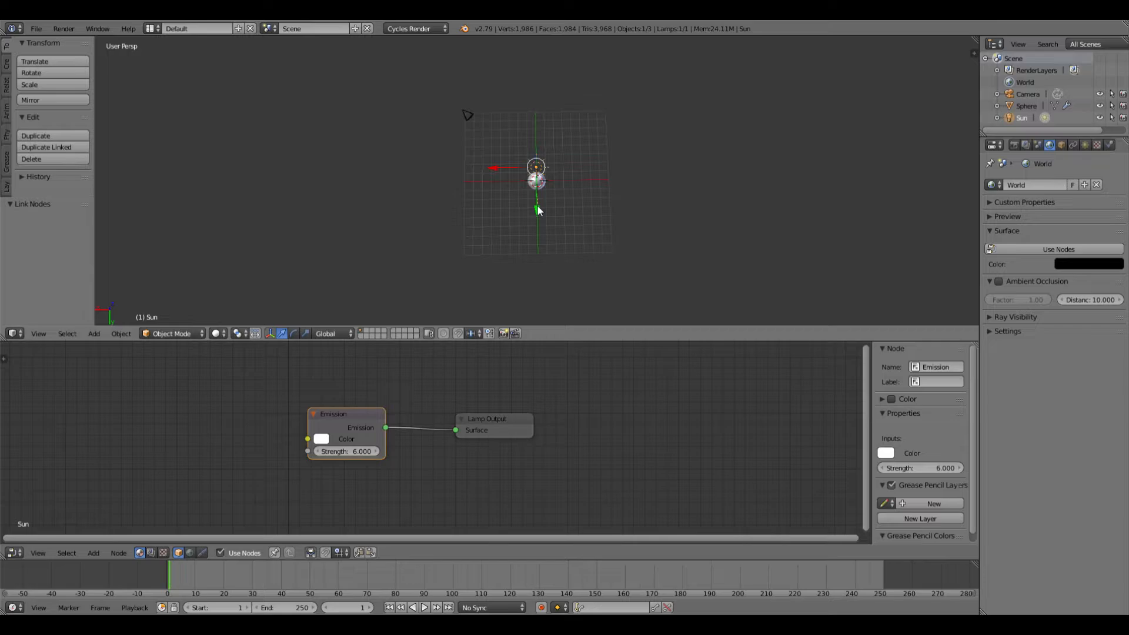
{"action": "key", "text": "g"}
{"action": "key", "text": "y"}
{"action": "left_click", "coordinate": [540, 280]}
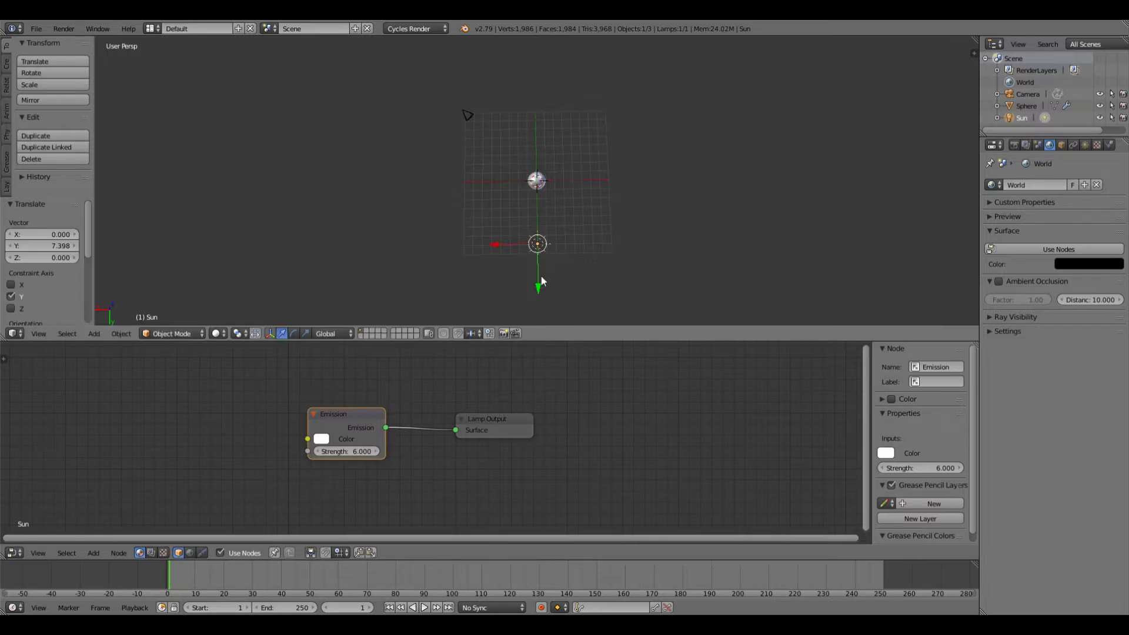
{"action": "middle_click_drag", "start_coordinate": [553, 242], "coordinate": [577, 70]}
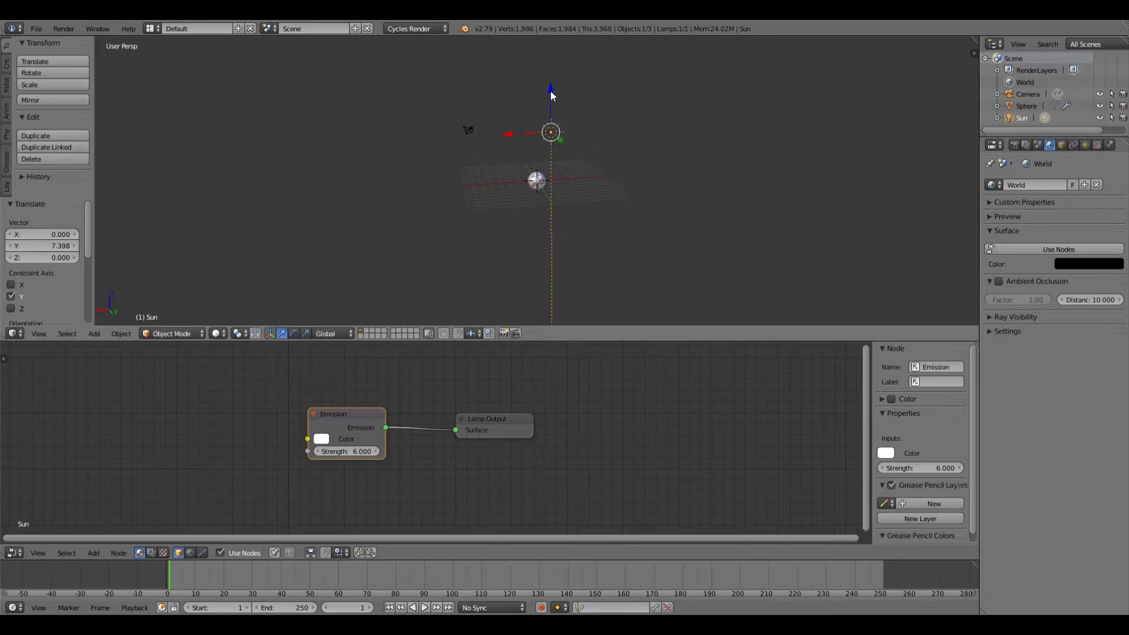
{"action": "left_click_drag", "start_coordinate": [552, 93], "coordinate": [556, 158]}
Aim the Sun lamp at the sphere by rotating it about 87.4°, plus a trackball rotation of about 21.8° and -65.3°
{"action": "key", "text": "r"}
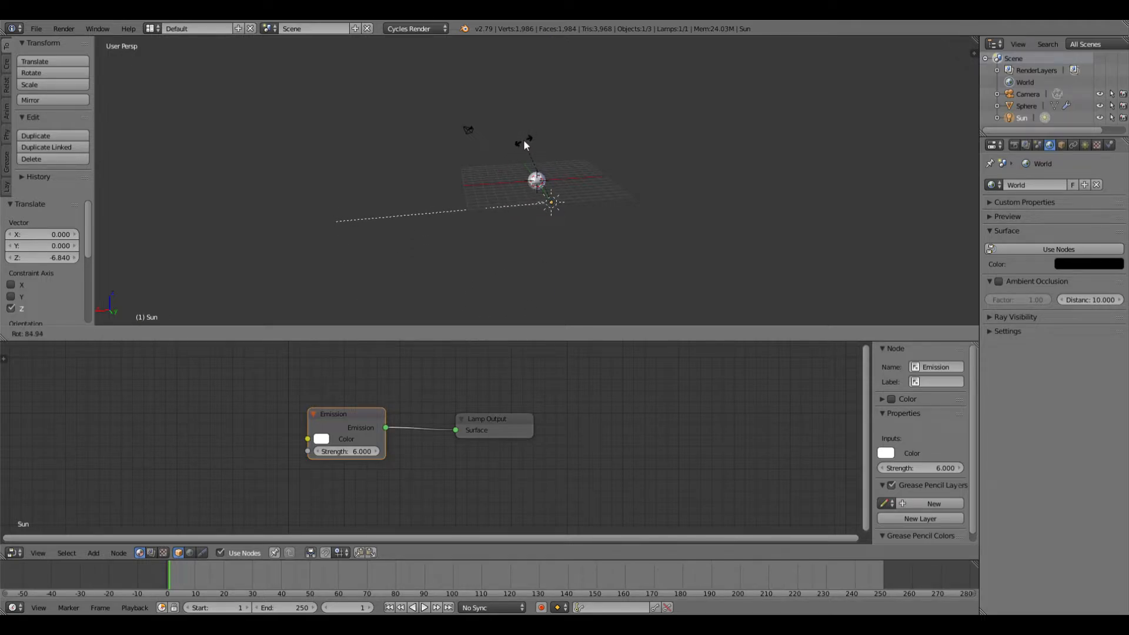
{"action": "left_click", "coordinate": [526, 137]}
{"action": "key", "text": "r"}
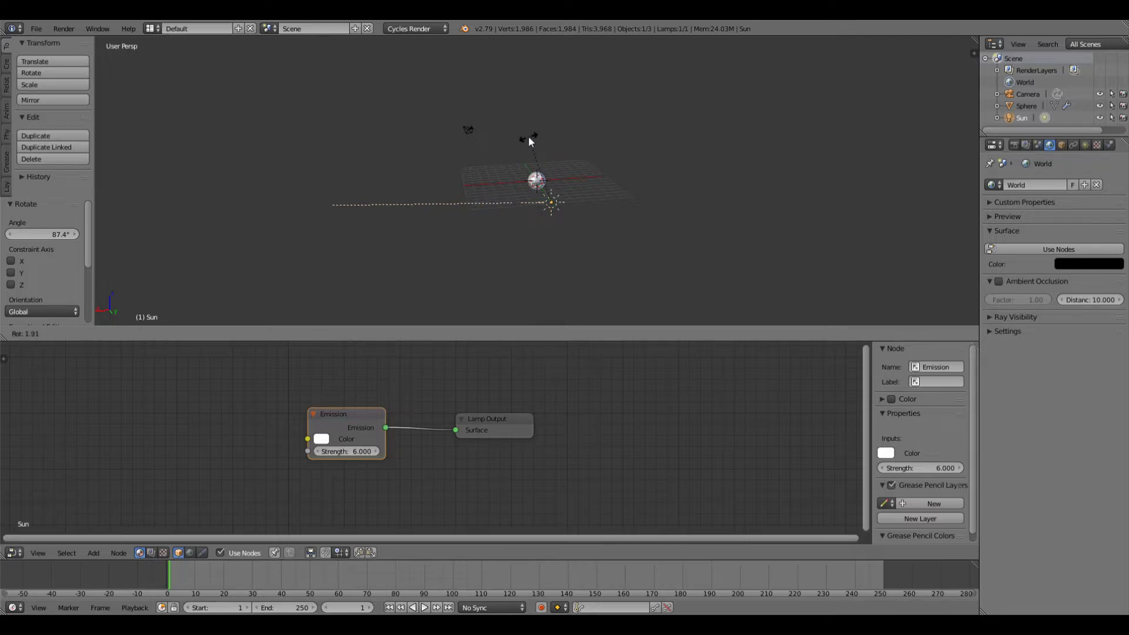
{"action": "key", "text": "r"}
{"action": "left_click", "coordinate": [458, 160]}
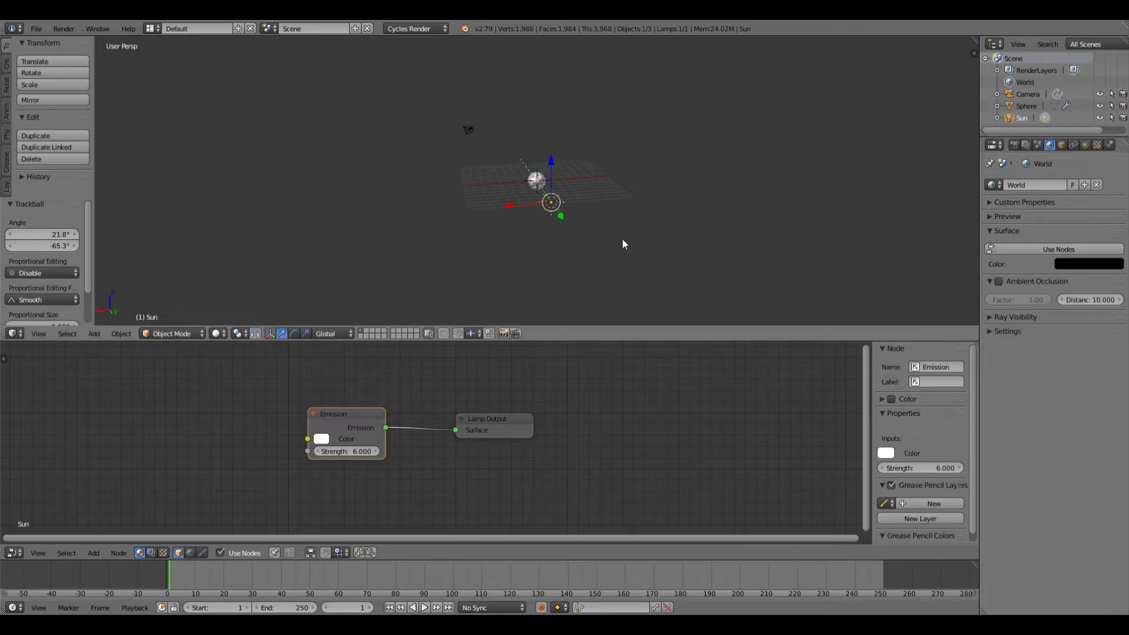
Return the 3D view to Rendered shading to preview the sphere under the re-aimed Sun
{"action": "mouse_move", "coordinate": [623, 239]}
{"action": "middle_mouse_down"}
{"action": "mouse_move", "coordinate": [630, 233]}
{"action": "mouse_move", "coordinate": [608, 248]}
{"action": "mouse_move", "coordinate": [613, 207]}
{"action": "mouse_move", "coordinate": [628, 239]}
{"action": "mouse_move", "coordinate": [606, 249]}
{"action": "mouse_move", "coordinate": [618, 253]}
{"action": "middle_mouse_up"}
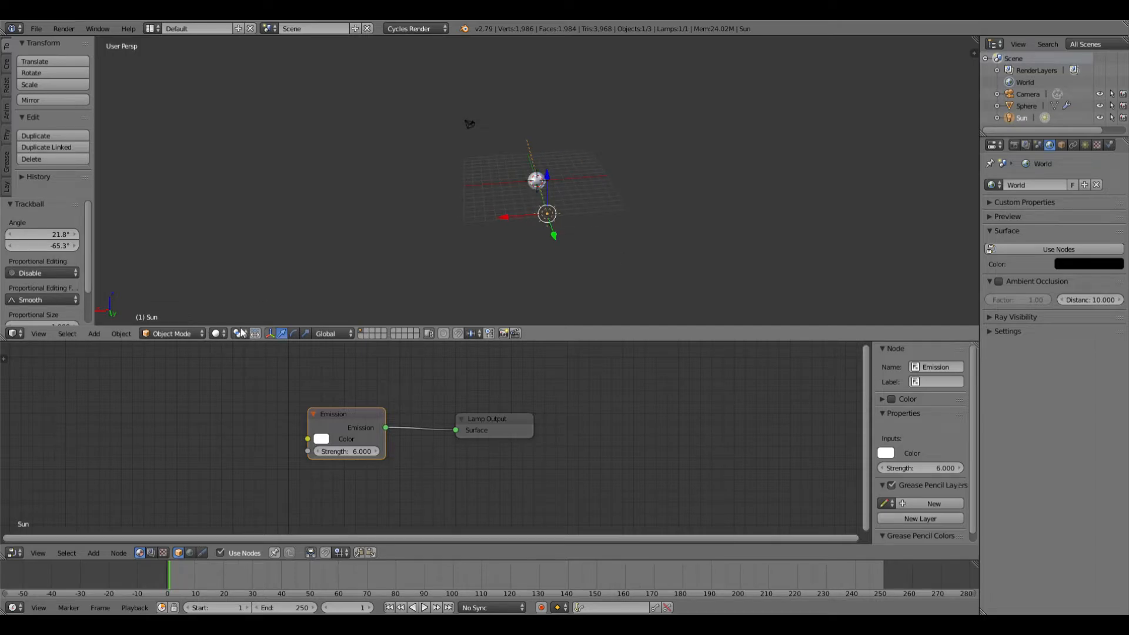
{"action": "left_click", "coordinate": [217, 334]}
{"action": "left_click", "coordinate": [256, 255]}
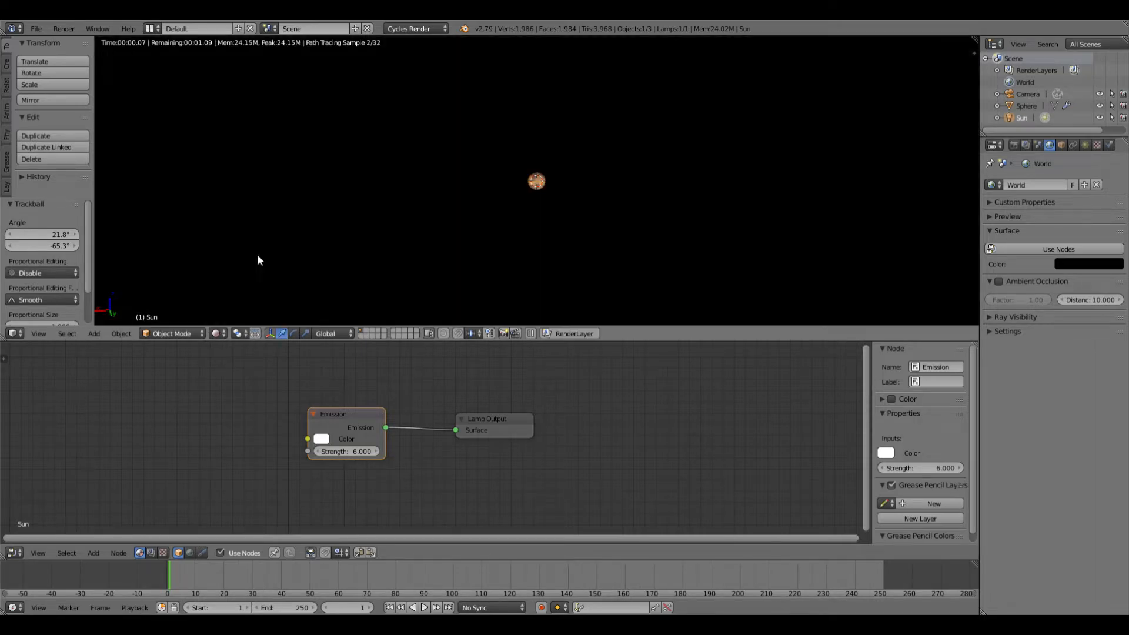
Inspect the lit sphere, switch the 3D view to Solid shading and raise the Sun lamp about 0.68 units along Z
{"action": "scroll", "coordinate": [654, 203], "scroll_direction": "up", "scroll_amount": 5}
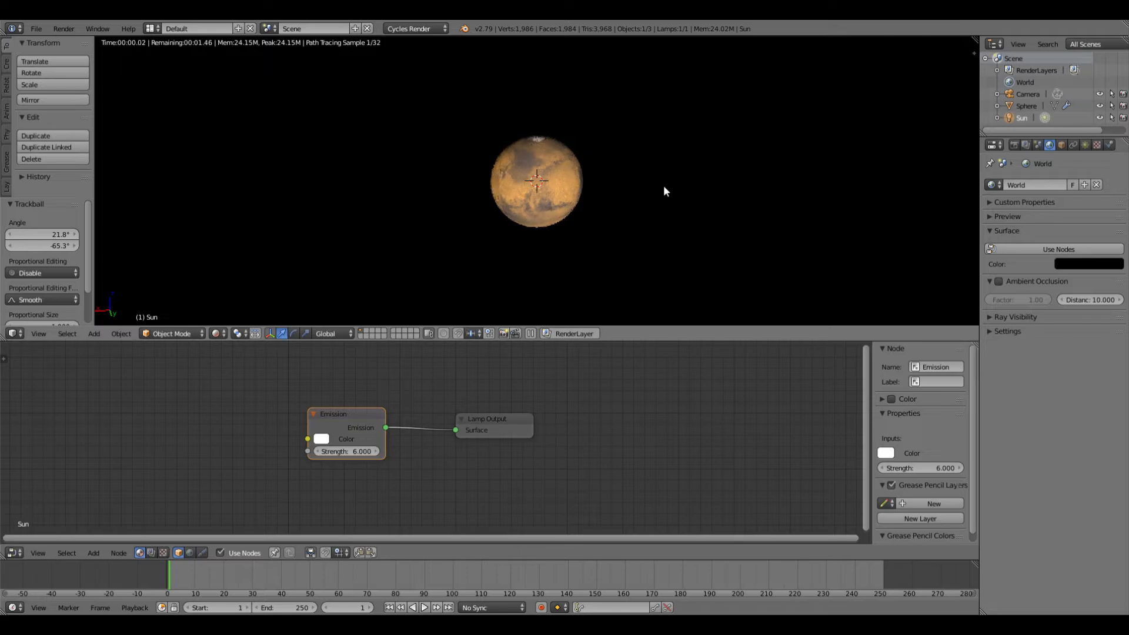
{"action": "middle_click_drag", "start_coordinate": [632, 181], "coordinate": [611, 105]}
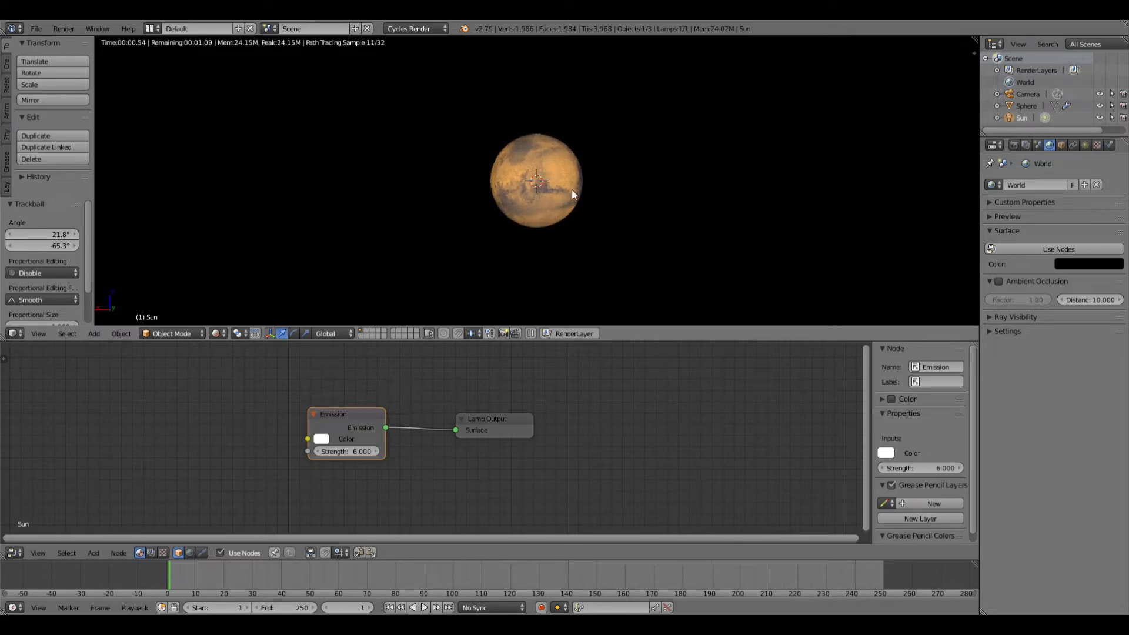
{"action": "mouse_move", "coordinate": [580, 182]}
{"action": "middle_mouse_down"}
{"action": "mouse_move", "coordinate": [641, 133]}
{"action": "mouse_move", "coordinate": [668, 174]}
{"action": "mouse_move", "coordinate": [572, 188]}
{"action": "middle_mouse_up"}
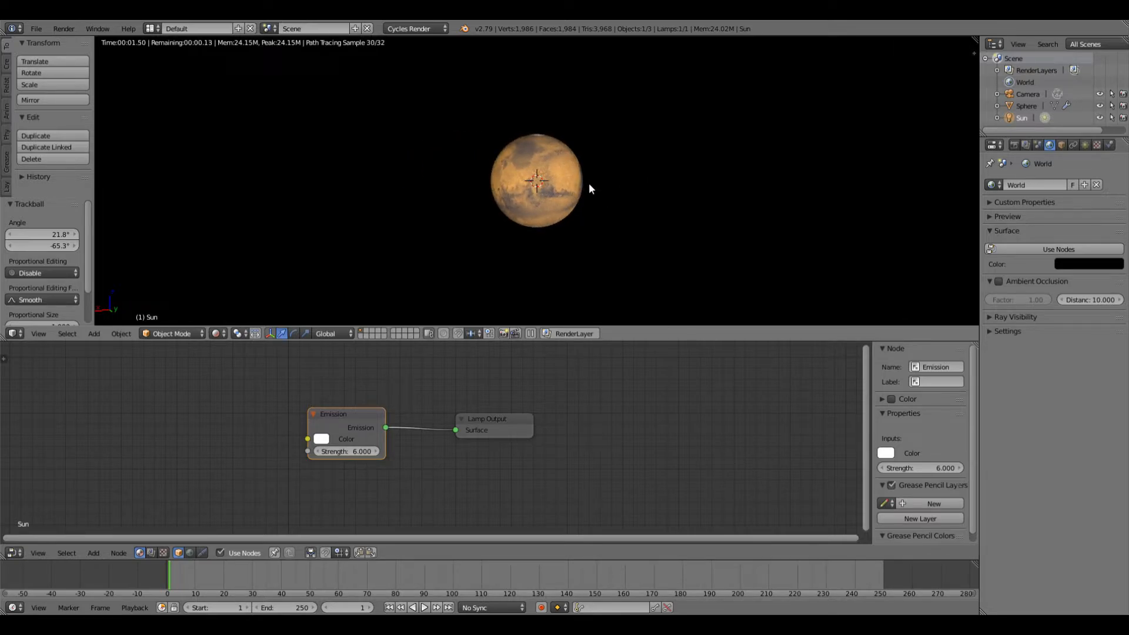
{"action": "left_click", "coordinate": [220, 334]}
{"action": "left_click", "coordinate": [238, 292]}
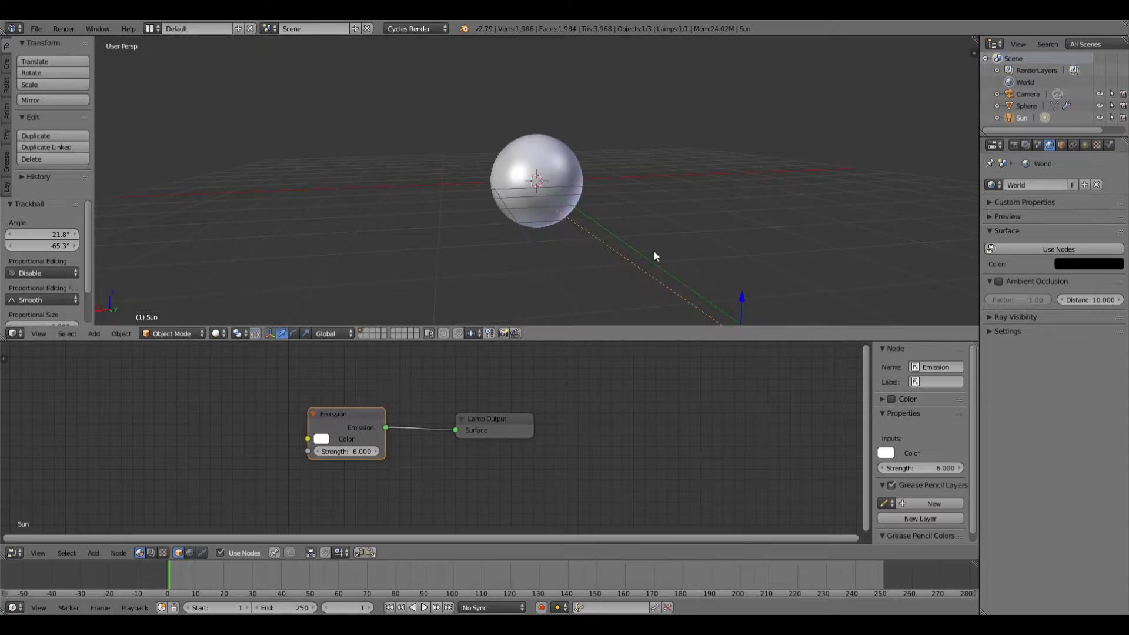
{"action": "left_click_drag", "start_coordinate": [743, 303], "coordinate": [738, 197]}
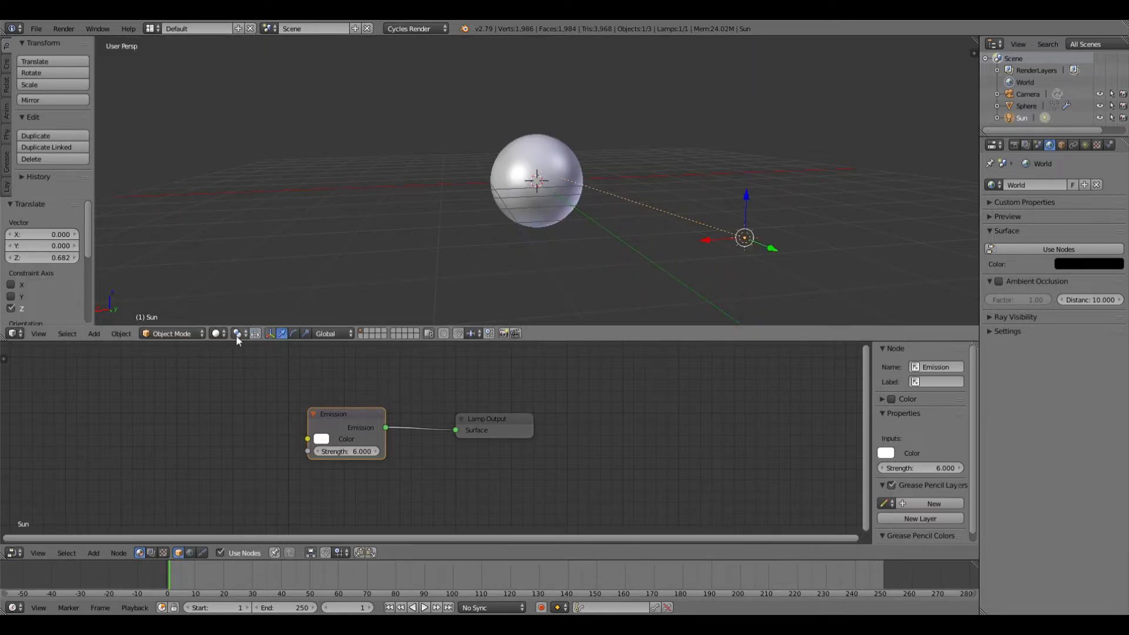
Return the 3D view to Rendered shading and trackball-rotate the Sun lamp by about -25.8° and -348°
{"action": "left_click", "coordinate": [217, 333]}
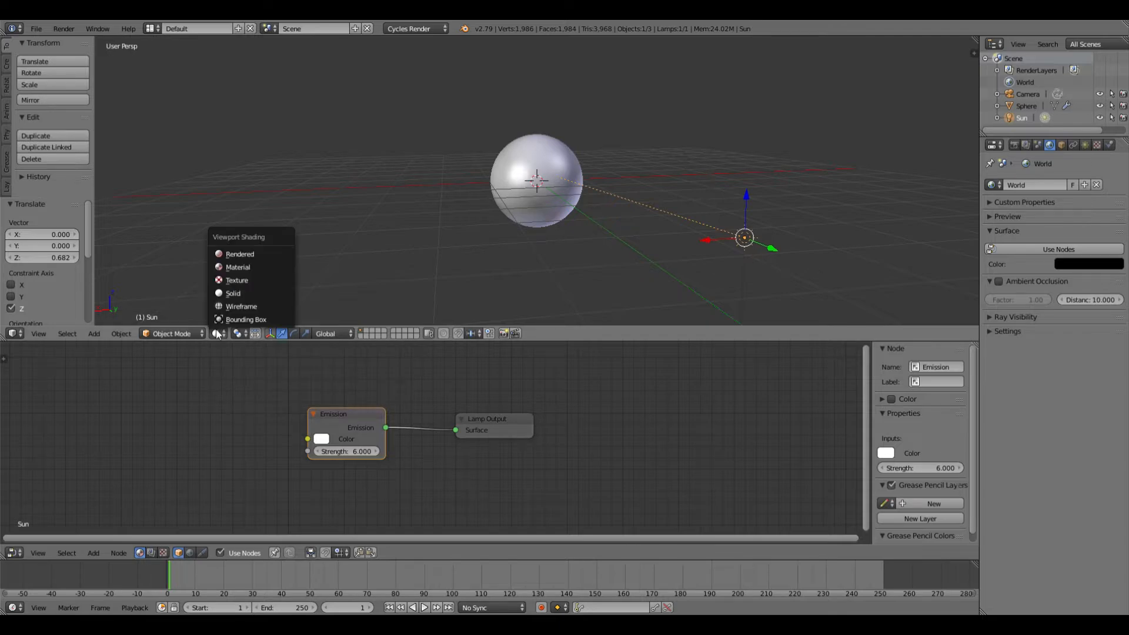
{"action": "left_click", "coordinate": [232, 255]}
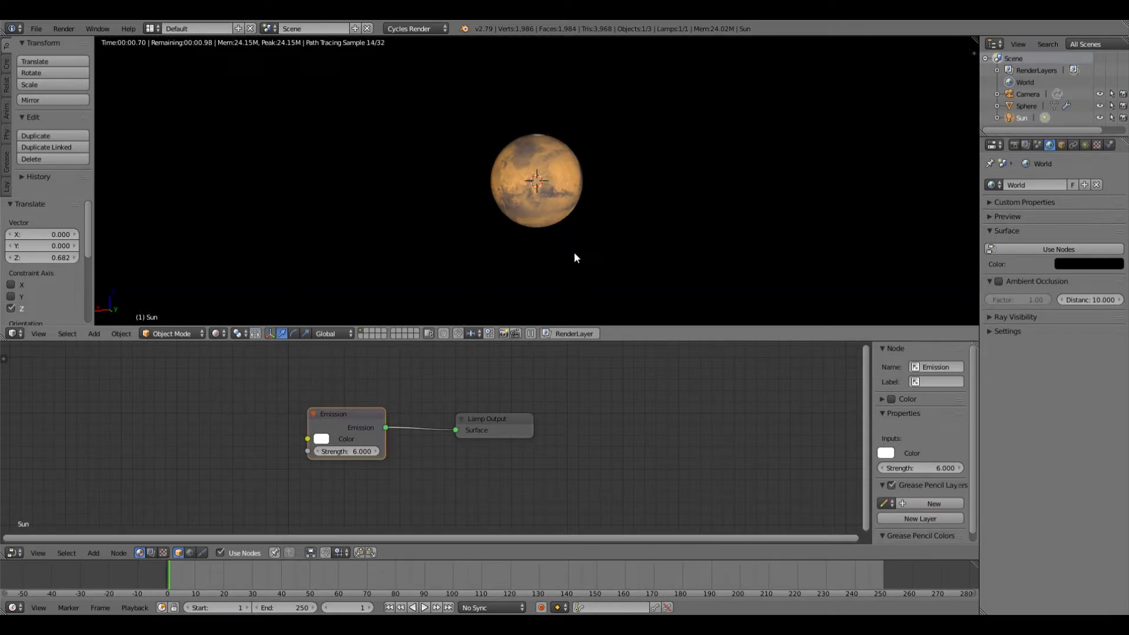
{"action": "middle_click_drag", "start_coordinate": [575, 253], "coordinate": [560, 231]}
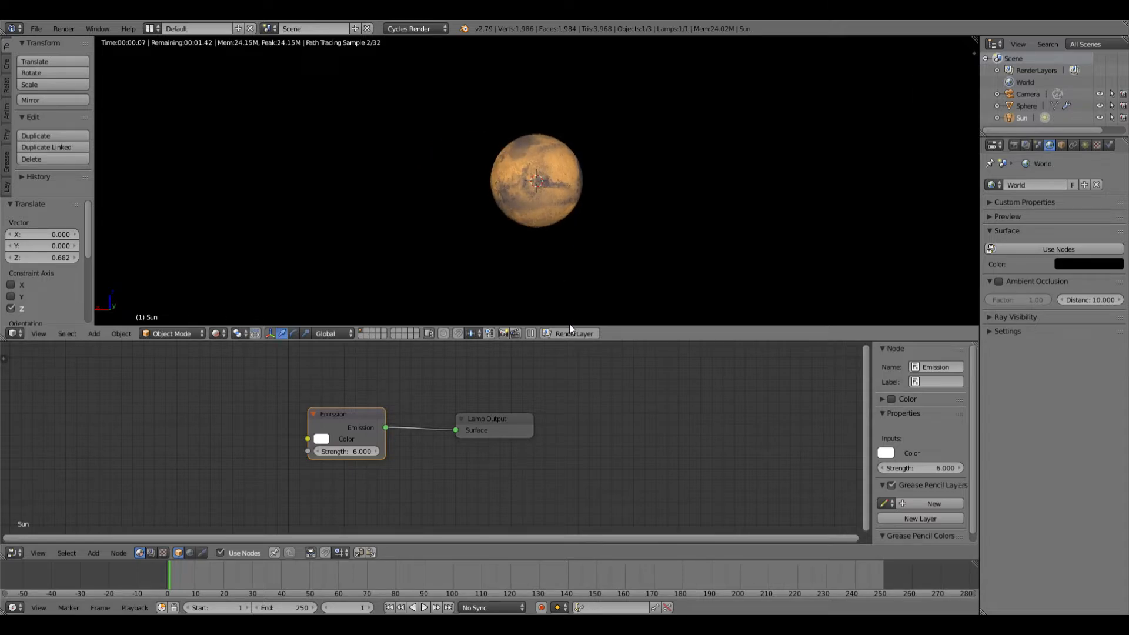
{"action": "key", "text": "r"}
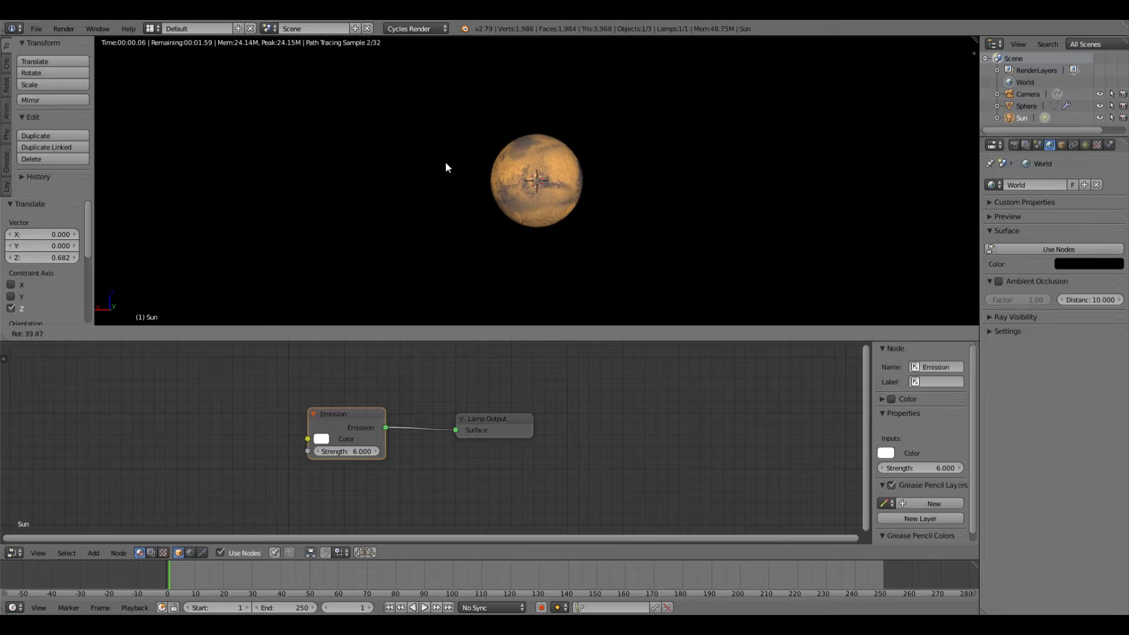
{"action": "key", "text": "r"}
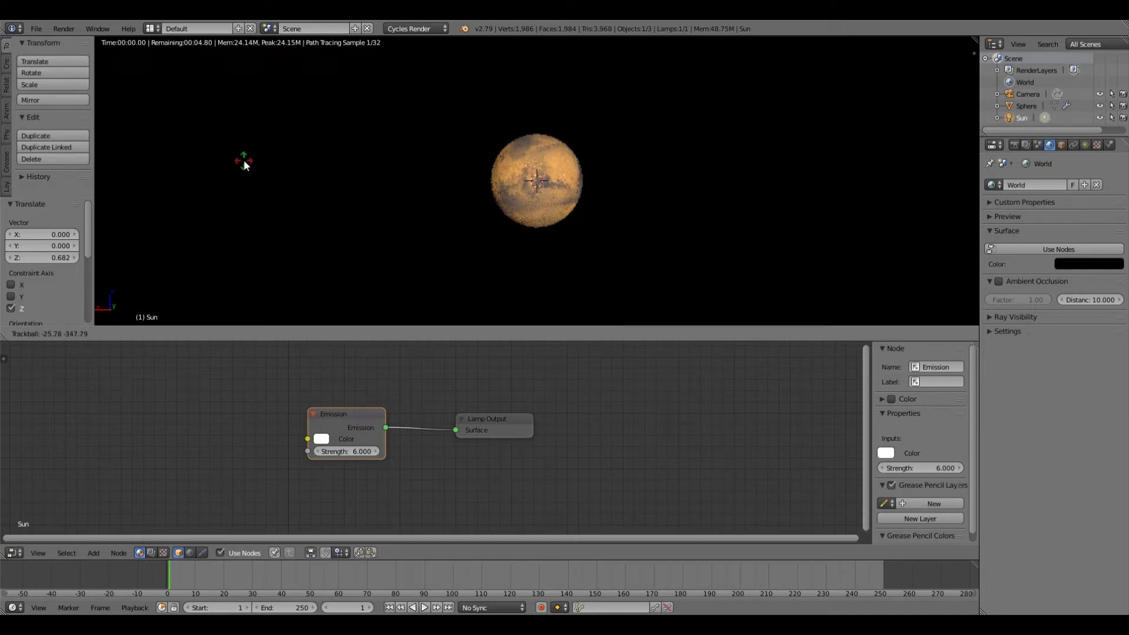
{"action": "left_click", "coordinate": [244, 160]}
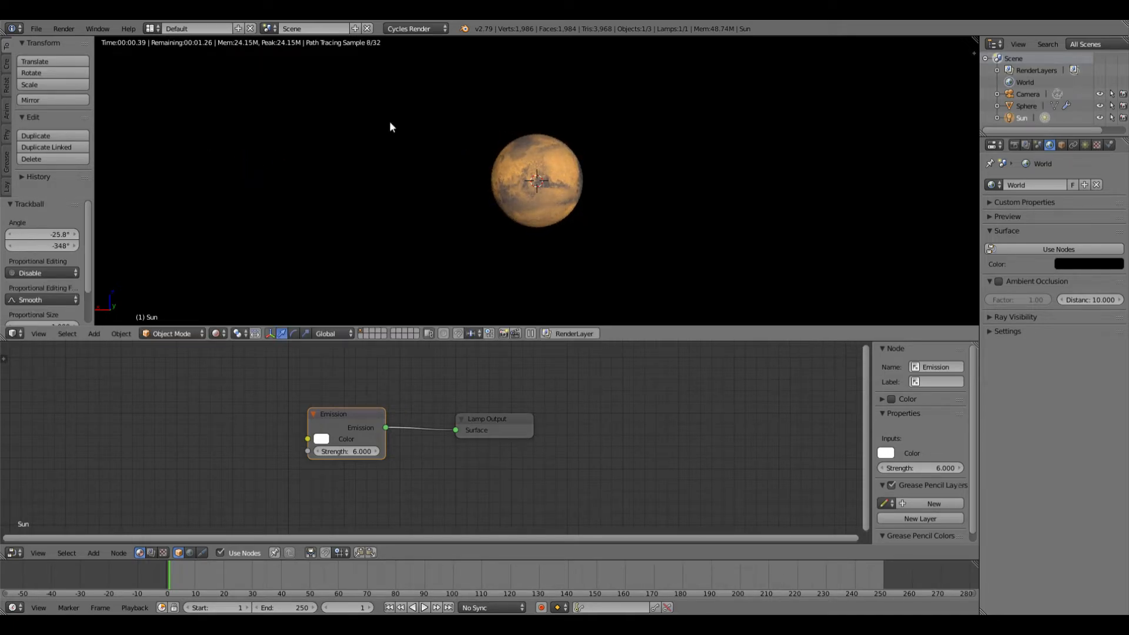
Select the sphere and rotate it about -1°, plus a trackball rotation of about 8.6° and 41.3°
{"action": "left_click", "coordinate": [1024, 105]}
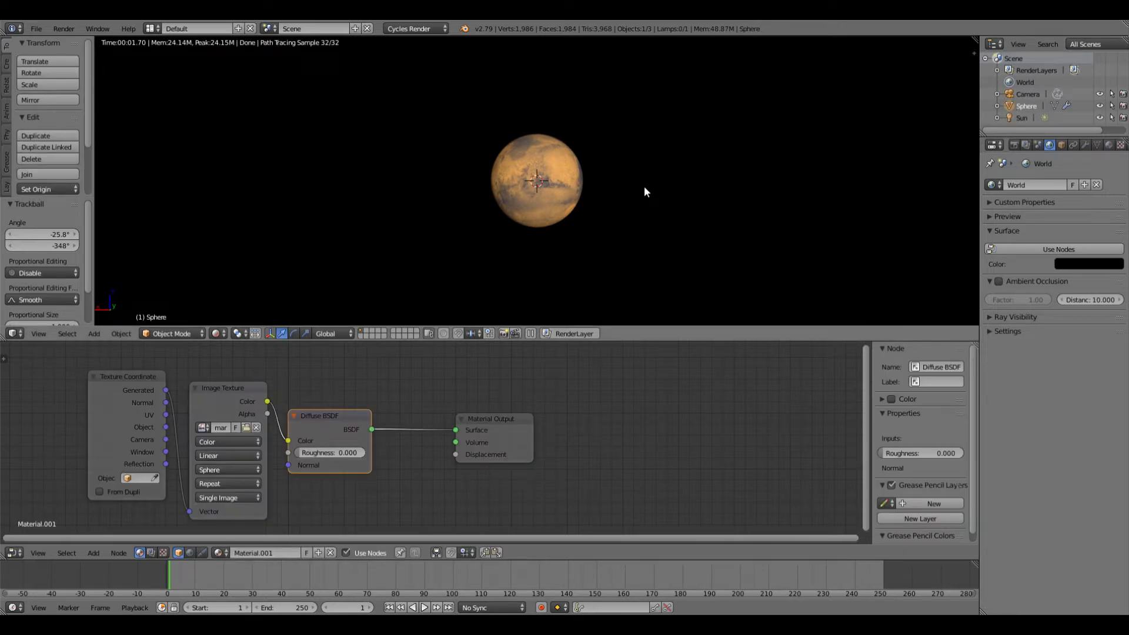
{"action": "key", "text": "r"}
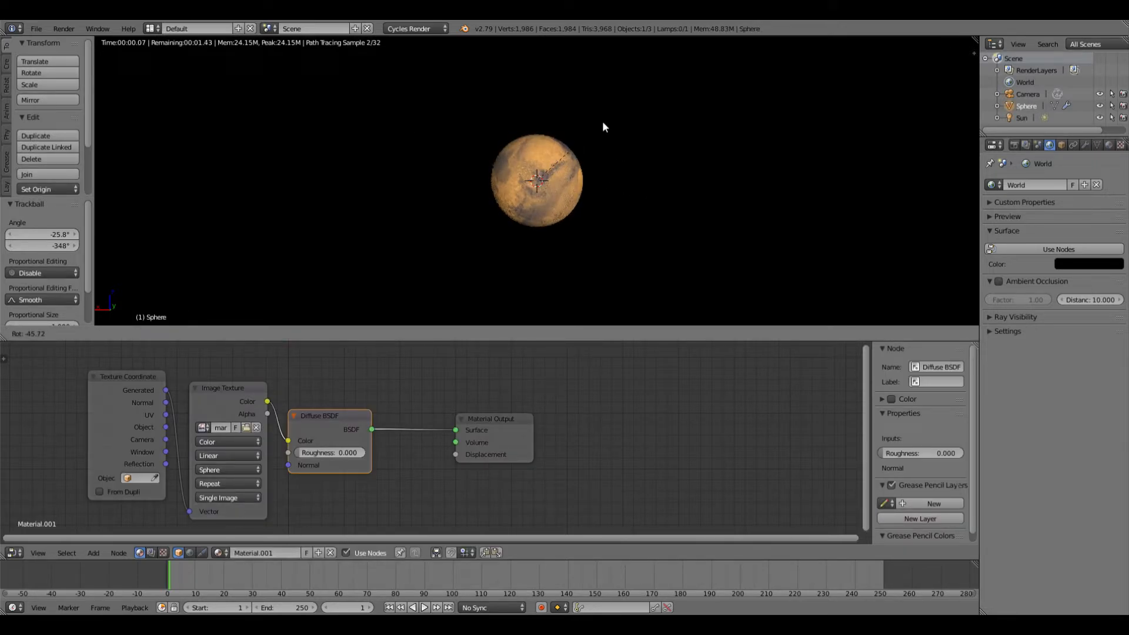
{"action": "left_click", "coordinate": [626, 185]}
{"action": "key", "text": "r"}
{"action": "key", "text": "r"}
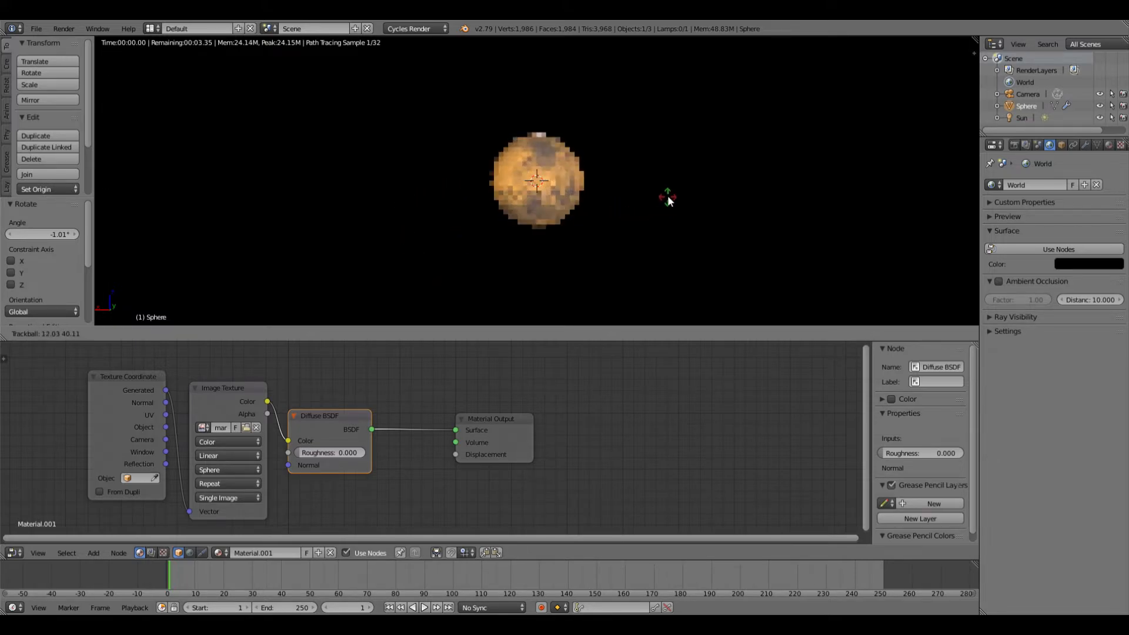
{"action": "left_click", "coordinate": [669, 193]}
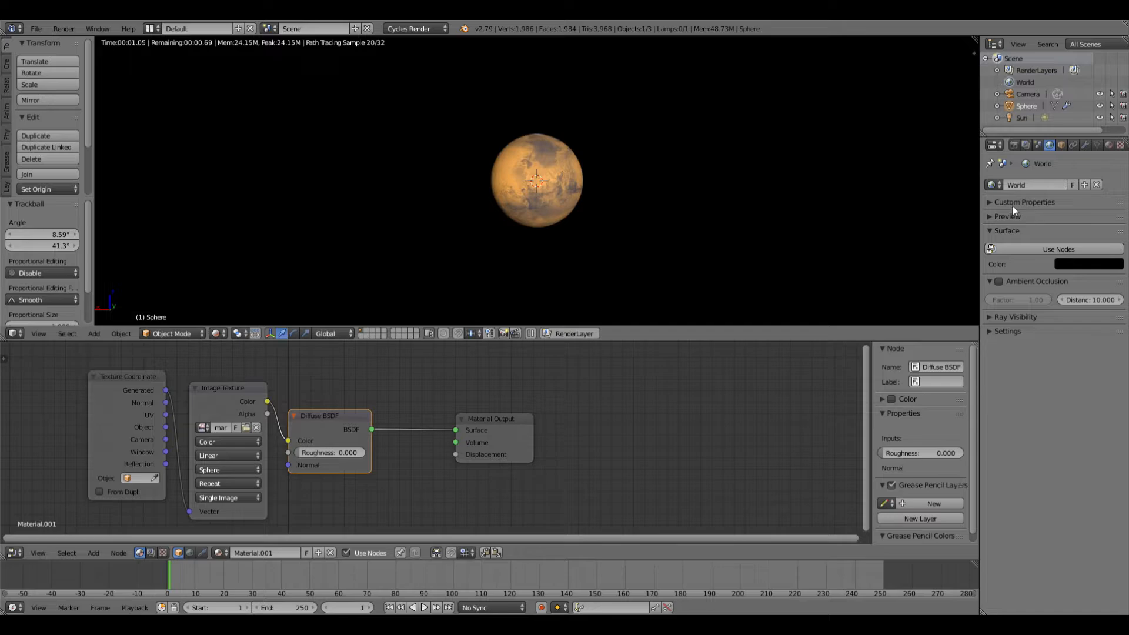
Expand the Performance, Post Processing, Light Paths and Geometry sections of the render settings
{"action": "left_click", "coordinate": [1014, 145]}
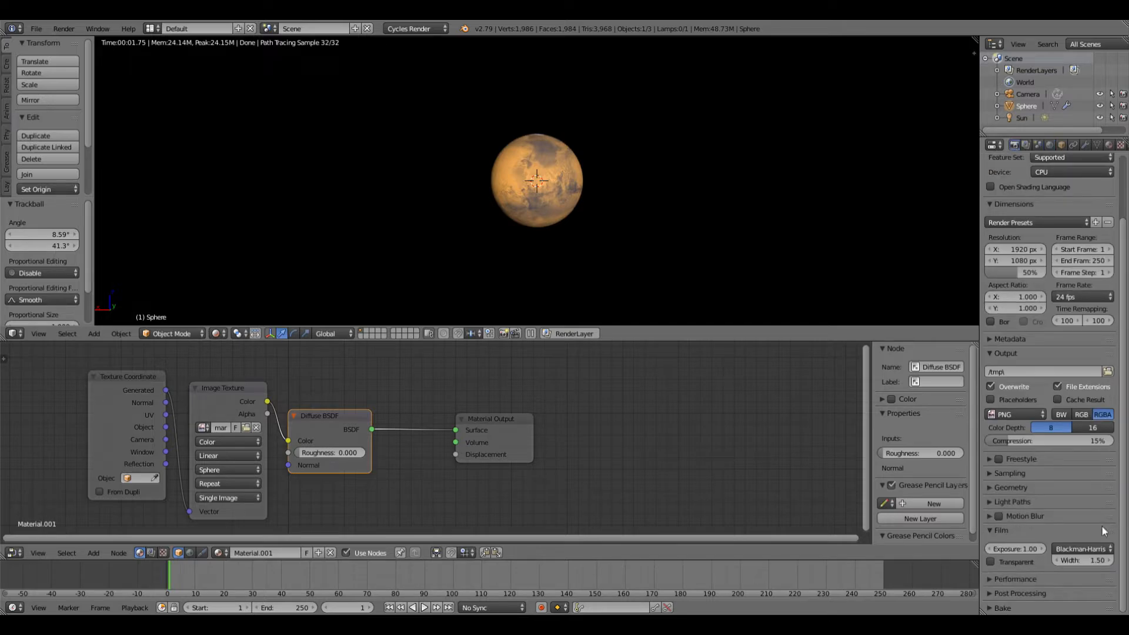
{"action": "left_click", "coordinate": [1000, 579]}
{"action": "scroll", "coordinate": [1012, 582], "scroll_direction": "down", "scroll_amount": 5}
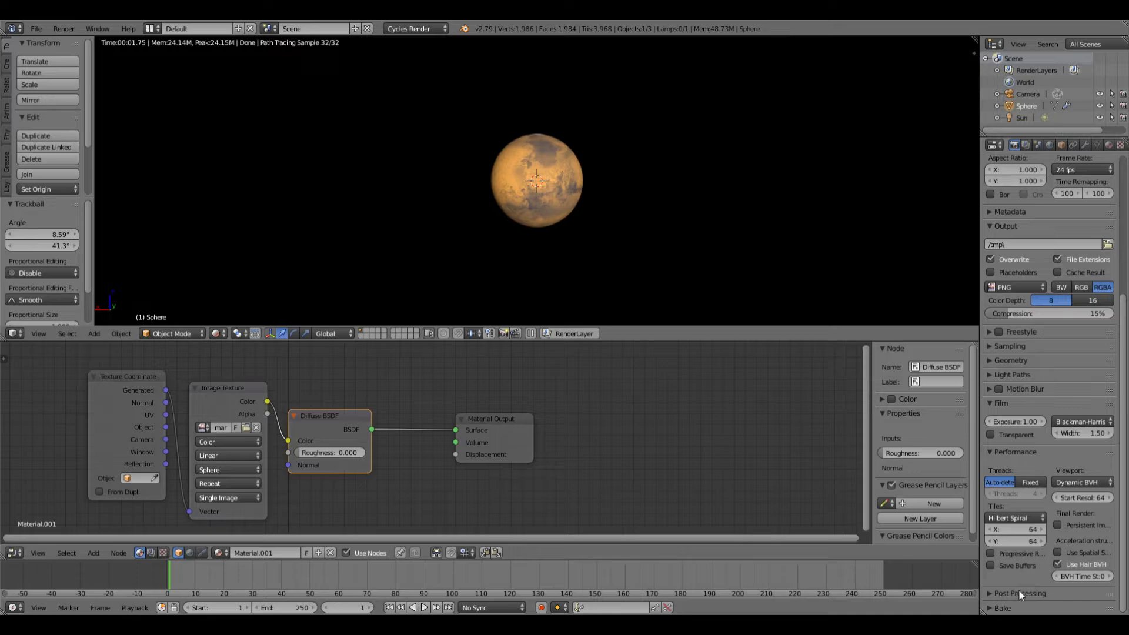
{"action": "left_click", "coordinate": [1021, 593]}
{"action": "scroll", "coordinate": [1018, 590], "scroll_direction": "down", "scroll_amount": 2}
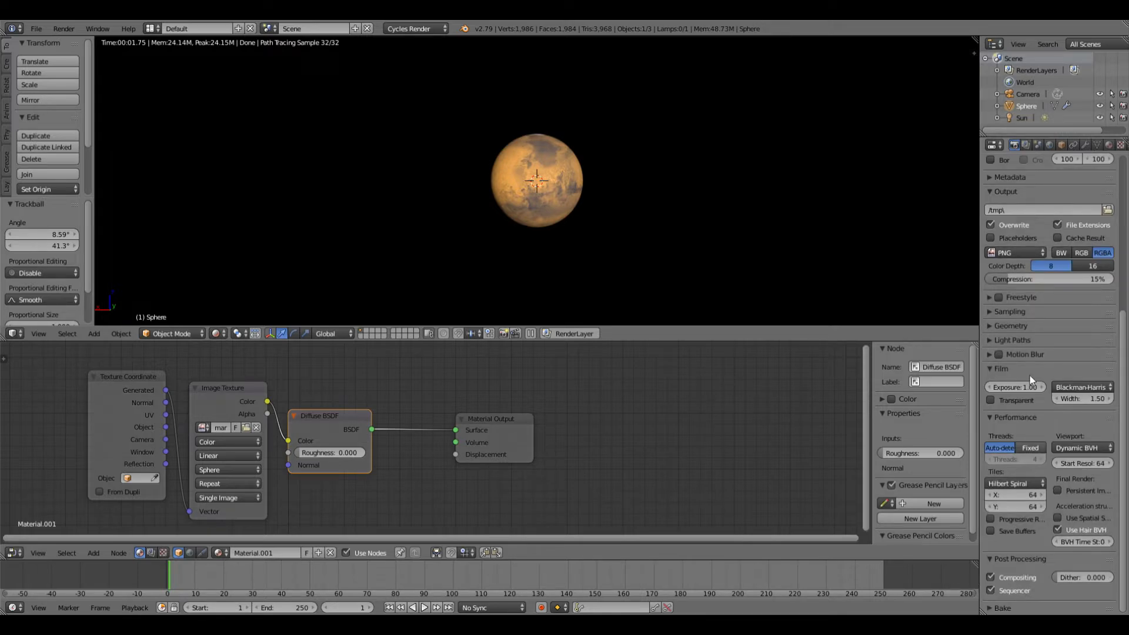
{"action": "left_click", "coordinate": [1012, 341]}
{"action": "left_click", "coordinate": [1029, 341]}
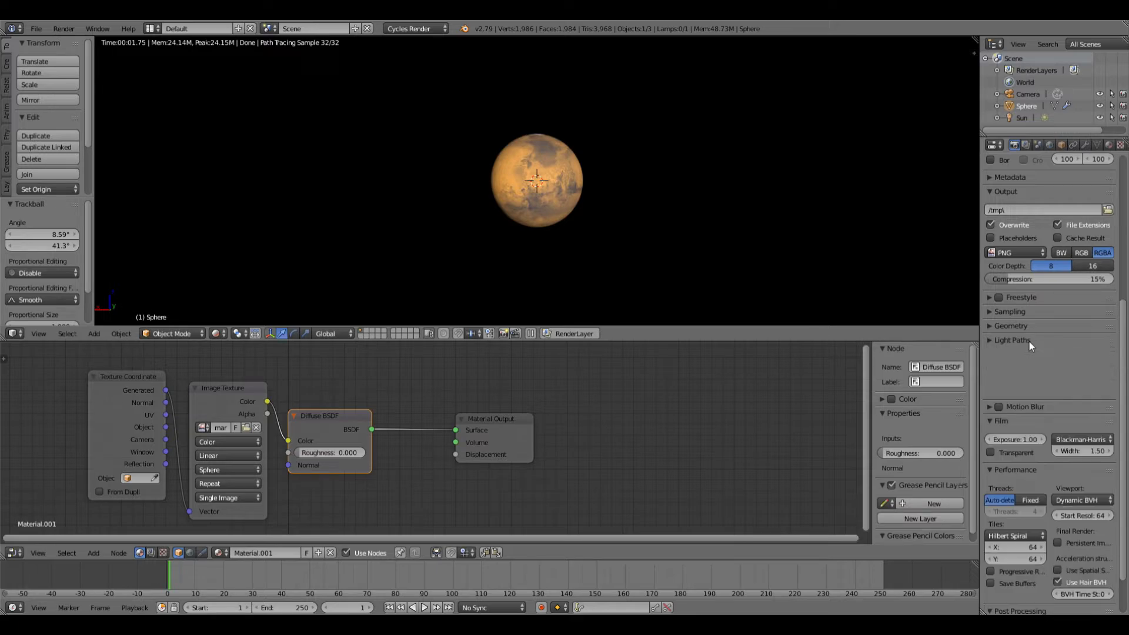
{"action": "left_click", "coordinate": [1027, 338]}
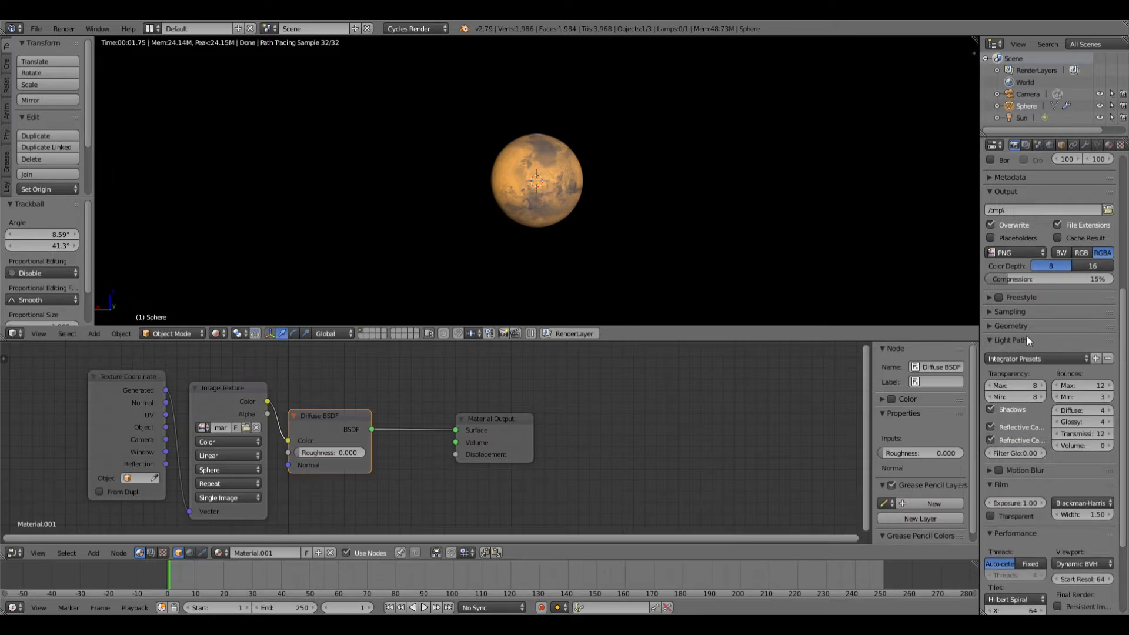
{"action": "left_click", "coordinate": [1027, 327]}
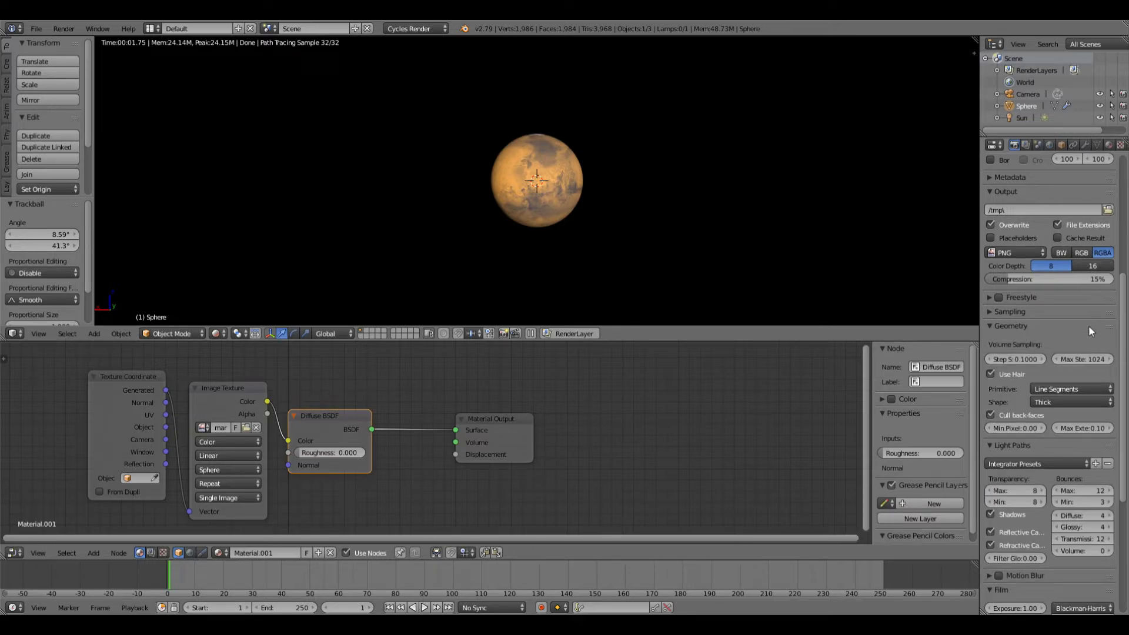
Expand the Sampling settings and set the preview samples to 100
{"action": "left_click", "coordinate": [1023, 311]}
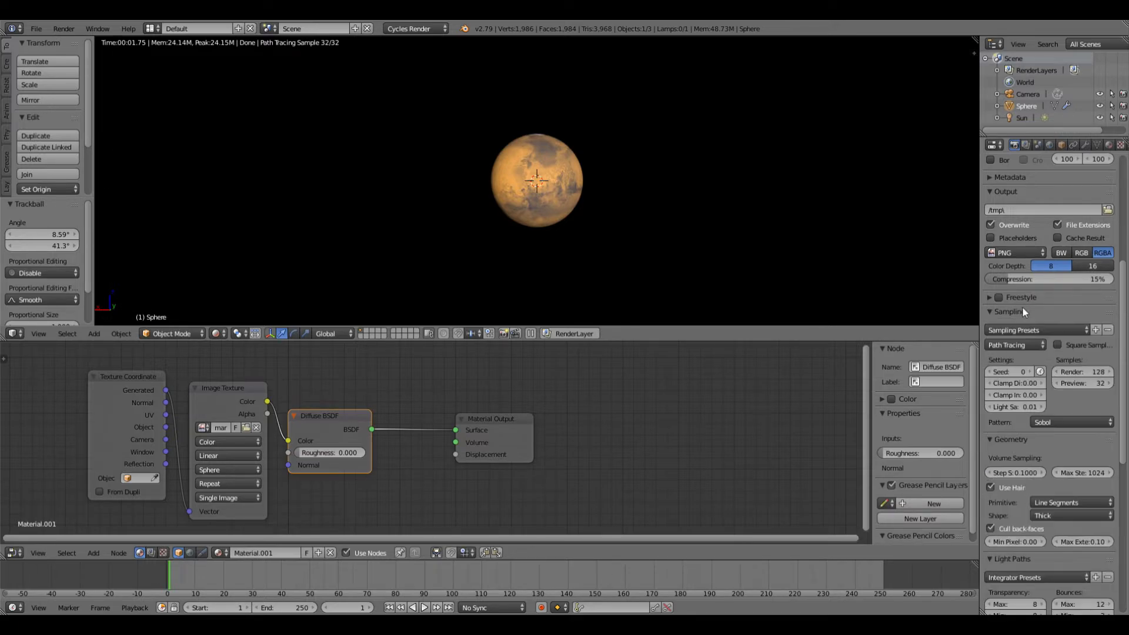
{"action": "left_click", "coordinate": [1097, 387]}
{"action": "type", "text": "100"}
{"action": "key", "text": "Return"}
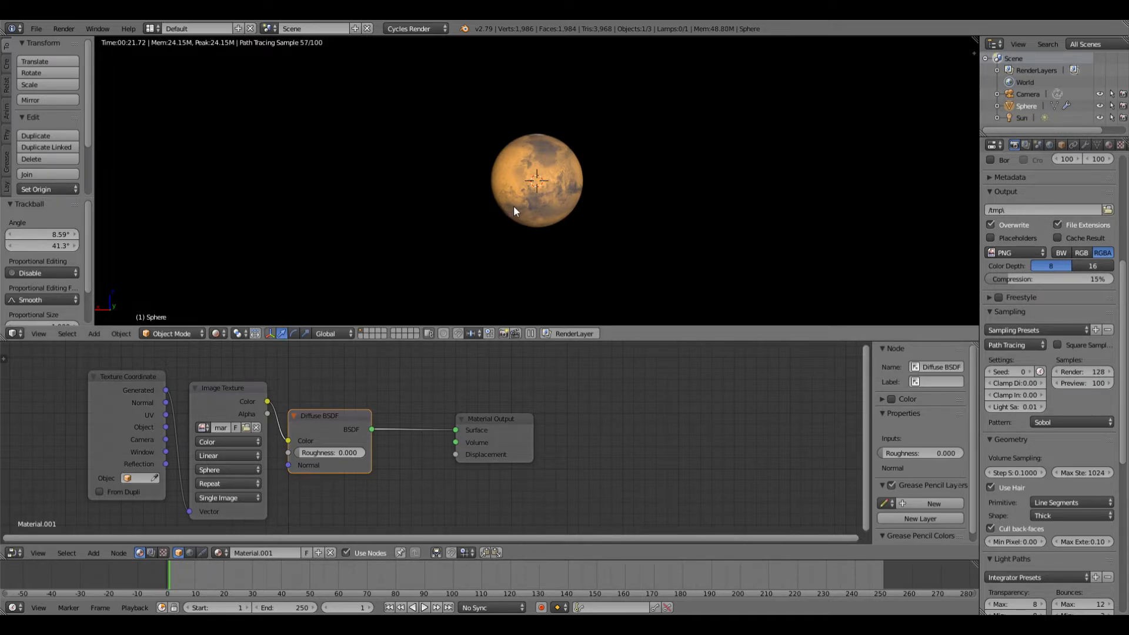
Trackball-rotate the sphere by about 25.2° and -5.2° to bring its white polar cap into view
{"action": "scroll", "coordinate": [531, 198], "scroll_direction": "up", "scroll_amount": 5}
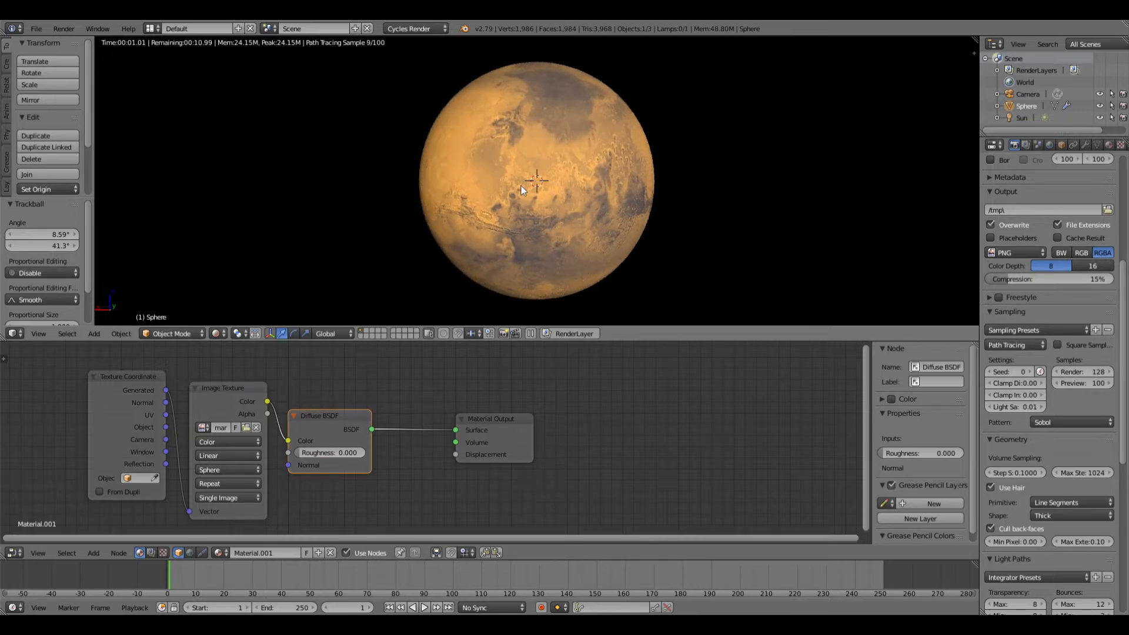
{"action": "middle_click_drag", "start_coordinate": [521, 186], "coordinate": [438, 210]}
{"action": "scroll", "coordinate": [437, 211], "scroll_direction": "up", "scroll_amount": 2}
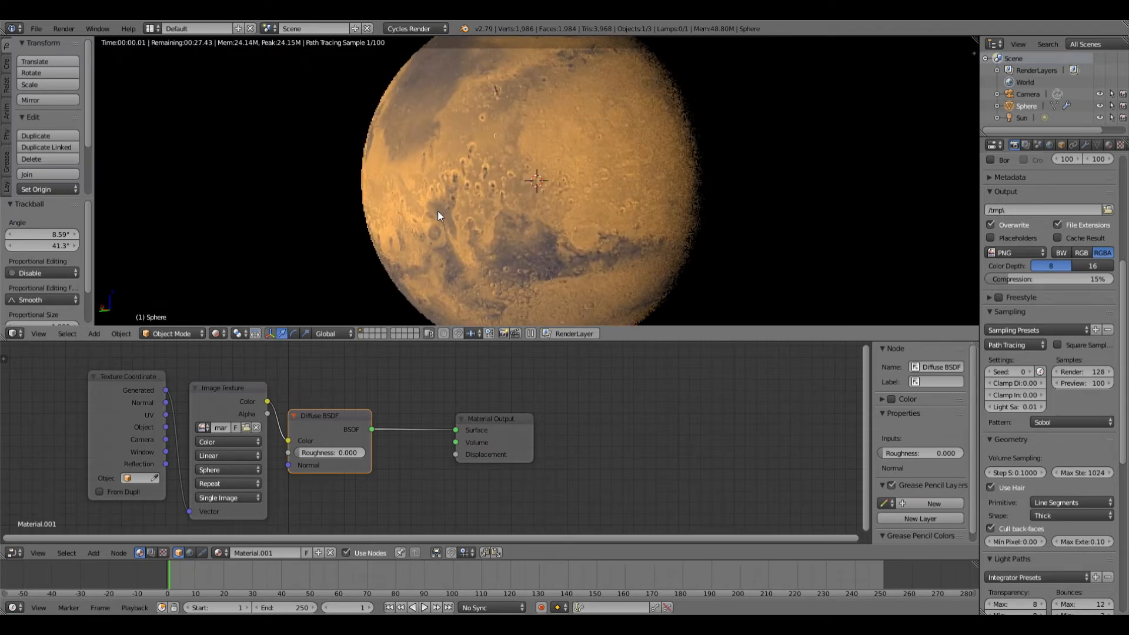
{"action": "scroll", "coordinate": [445, 206], "scroll_direction": "down", "scroll_amount": 2}
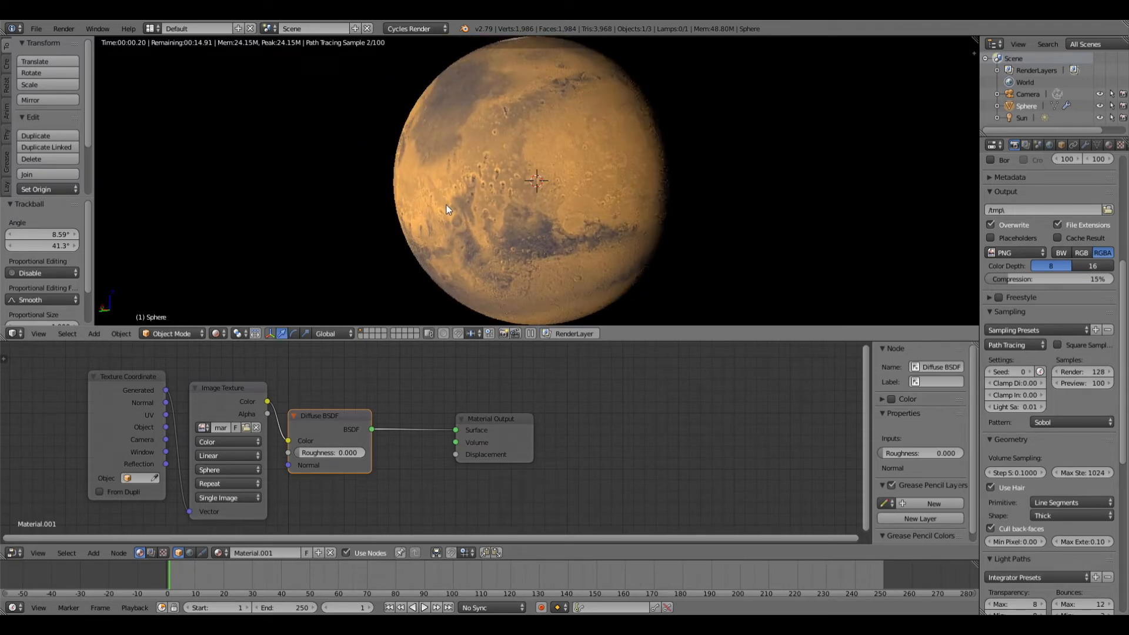
{"action": "middle_click_drag", "start_coordinate": [446, 210], "coordinate": [503, 187]}
{"action": "scroll", "coordinate": [504, 182], "scroll_direction": "up", "scroll_amount": 1}
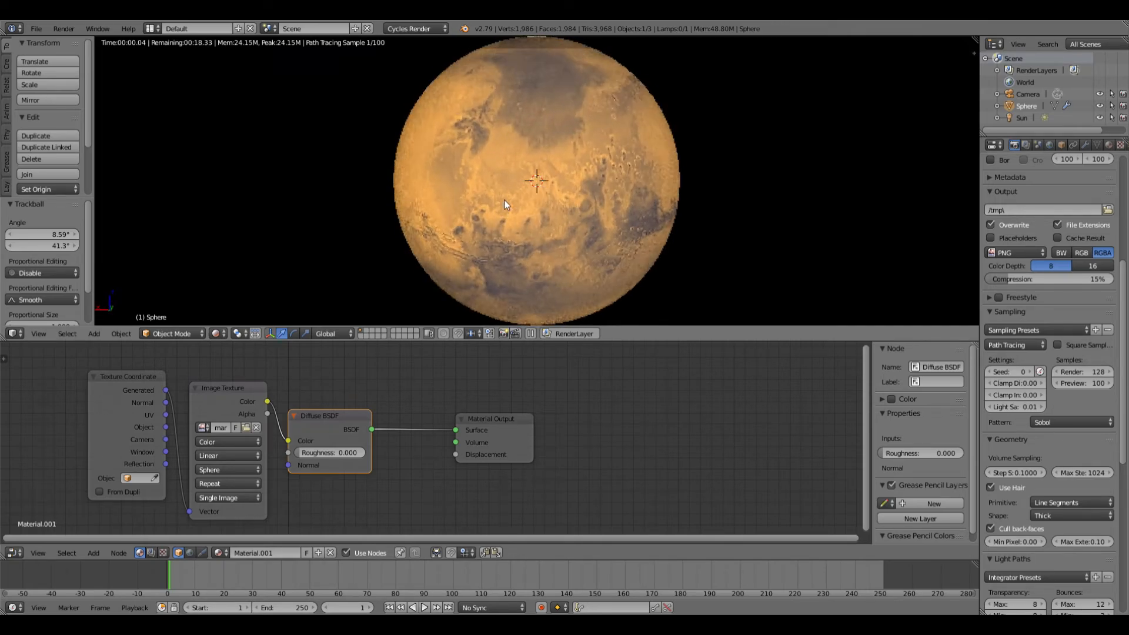
{"action": "scroll", "coordinate": [503, 200], "scroll_direction": "down", "scroll_amount": 1}
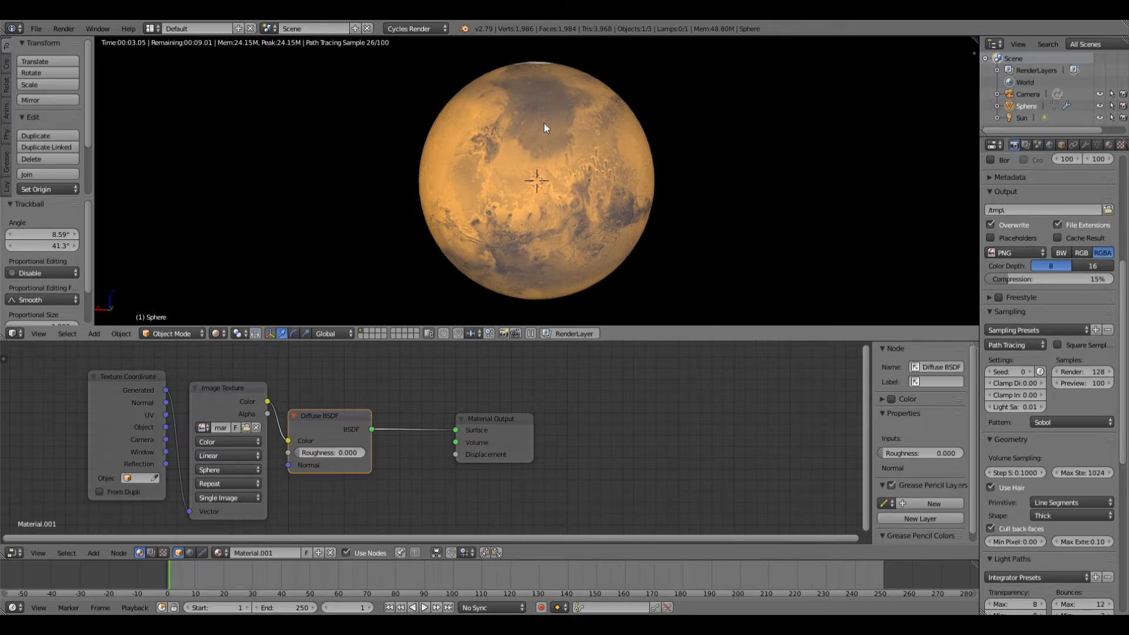
{"action": "key", "text": "r"}
{"action": "key", "text": "r"}
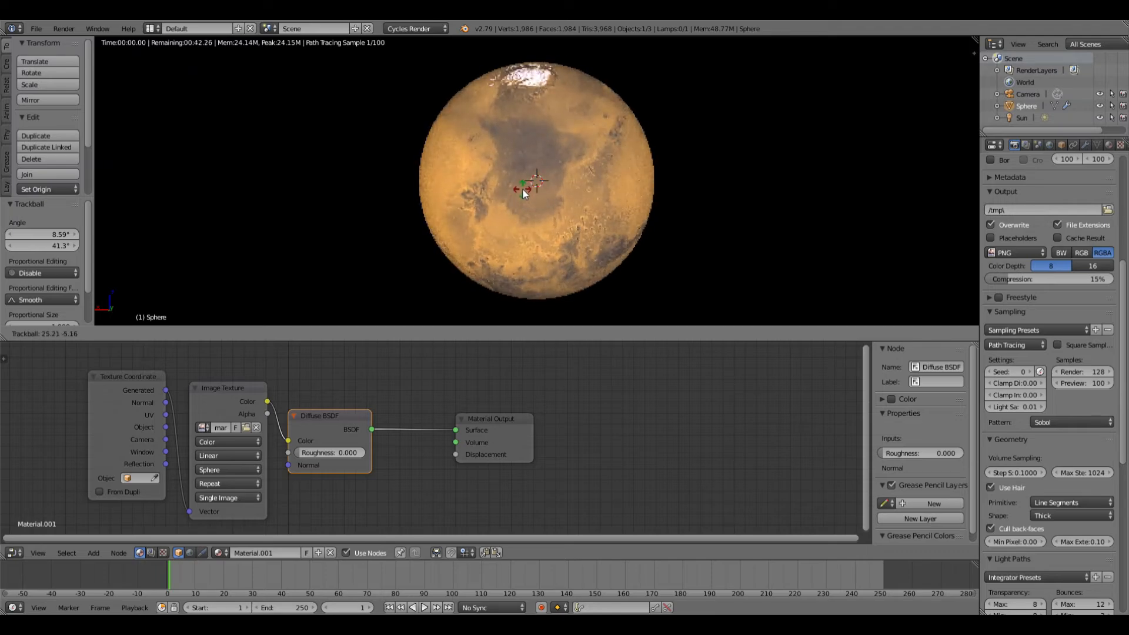
{"action": "left_click", "coordinate": [524, 190]}
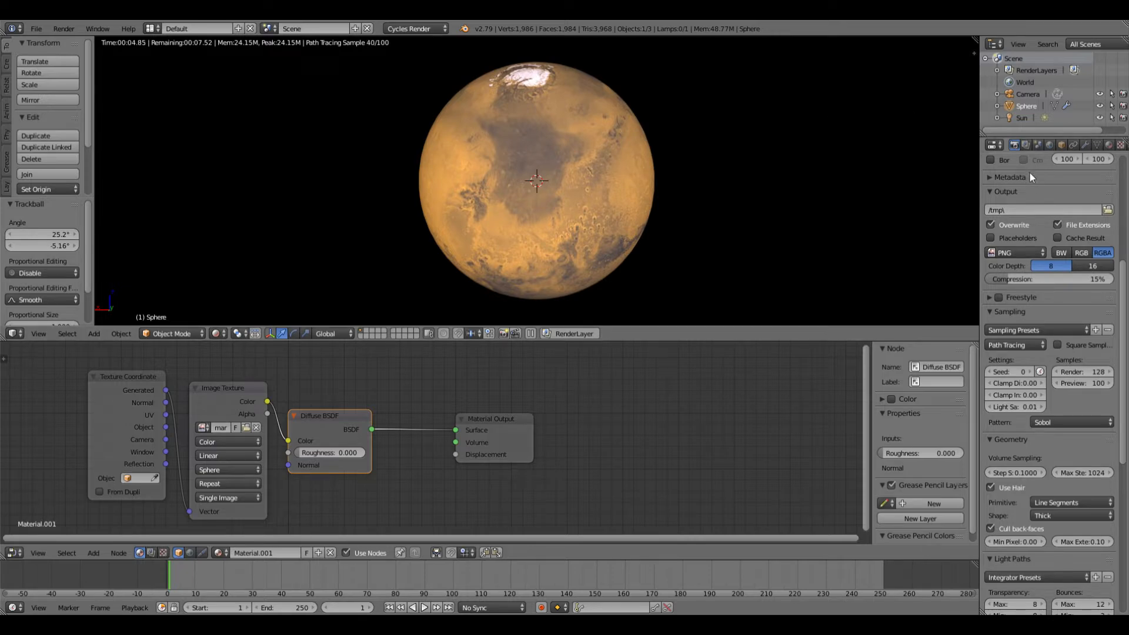
Review the compute device options in the render settings
{"action": "scroll", "coordinate": [1032, 175], "scroll_direction": "up", "scroll_amount": 10}
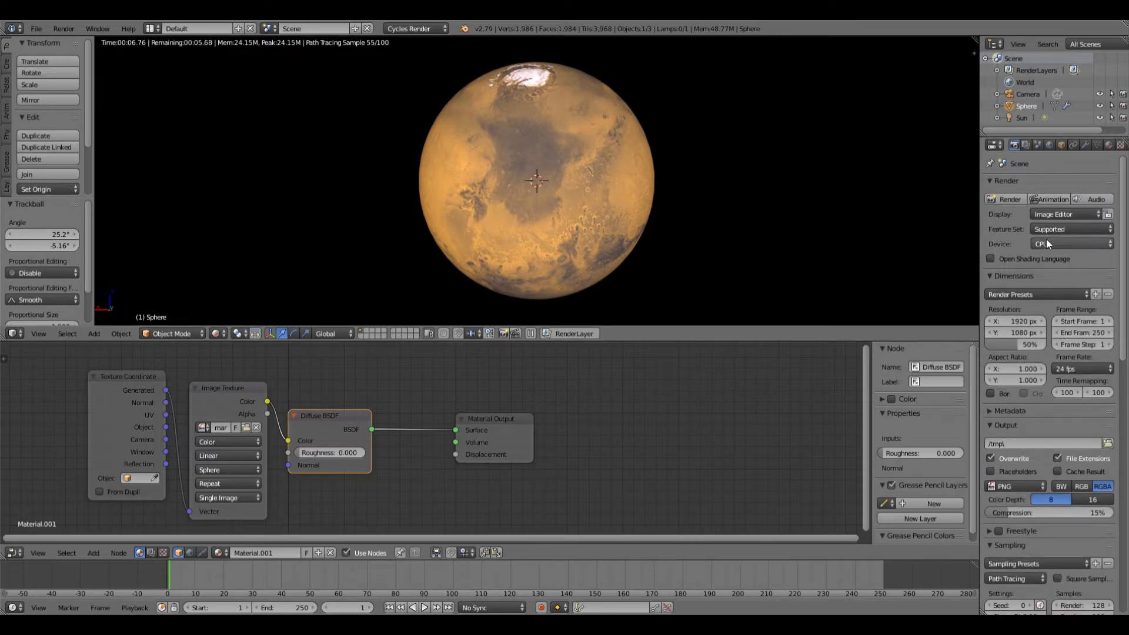
{"action": "left_click", "coordinate": [1046, 239]}
{"action": "left_click", "coordinate": [1047, 216]}
Collapse the Post Processing section and set the render tile size to 256 in both X and Y
{"action": "scroll", "coordinate": [1049, 276], "scroll_direction": "down", "scroll_amount": 20}
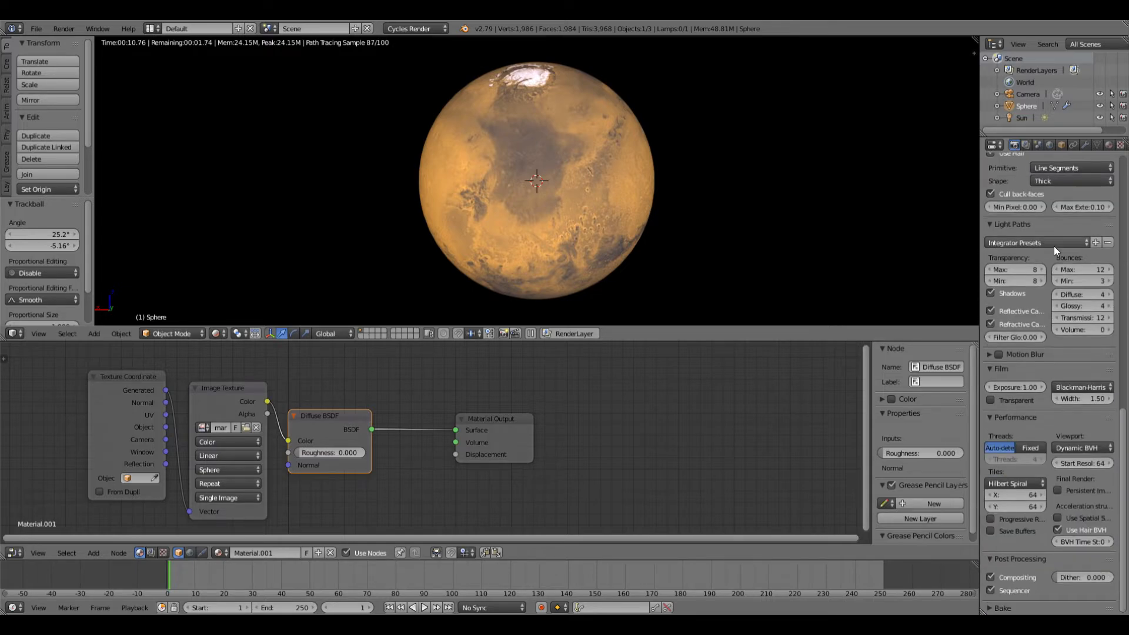
{"action": "left_click", "coordinate": [1018, 559]}
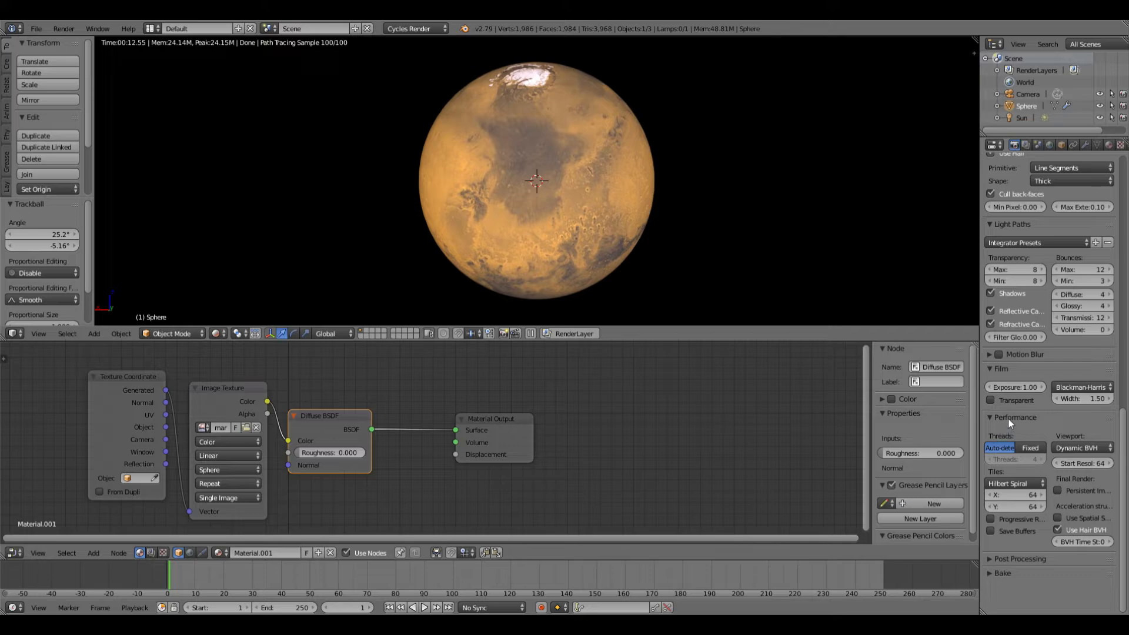
{"action": "left_click", "coordinate": [1028, 494]}
{"action": "type", "text": "256"}
{"action": "key", "text": "Return"}
{"action": "left_click", "coordinate": [1023, 506]}
{"action": "type", "text": "2"}
{"action": "key", "text": "Return"}
{"action": "scroll", "coordinate": [1021, 475], "scroll_direction": "up", "scroll_amount": 5}
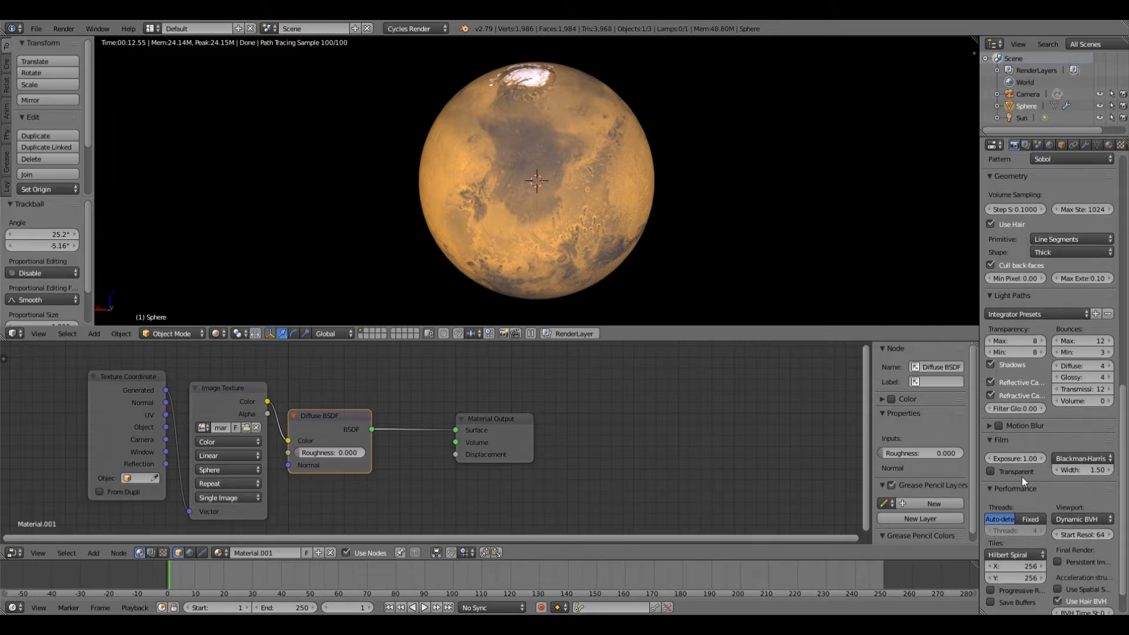
{"action": "scroll", "coordinate": [1022, 476], "scroll_direction": "up", "scroll_amount": 6}
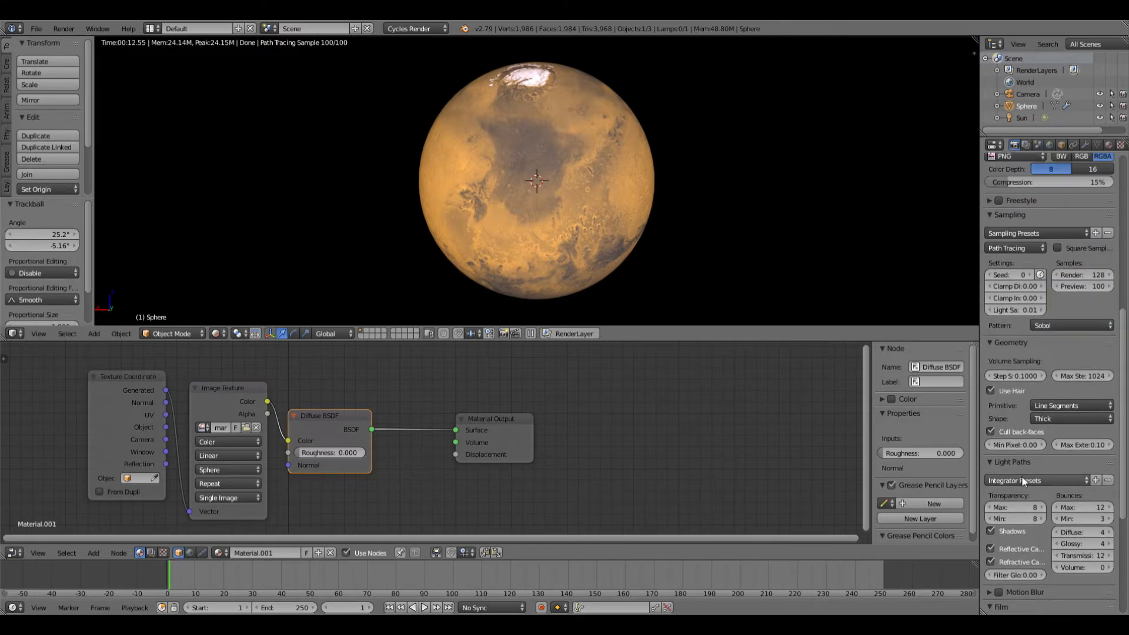
Set the render output format to JPEG with 100% quality
{"action": "scroll", "coordinate": [1022, 475], "scroll_direction": "up", "scroll_amount": 9}
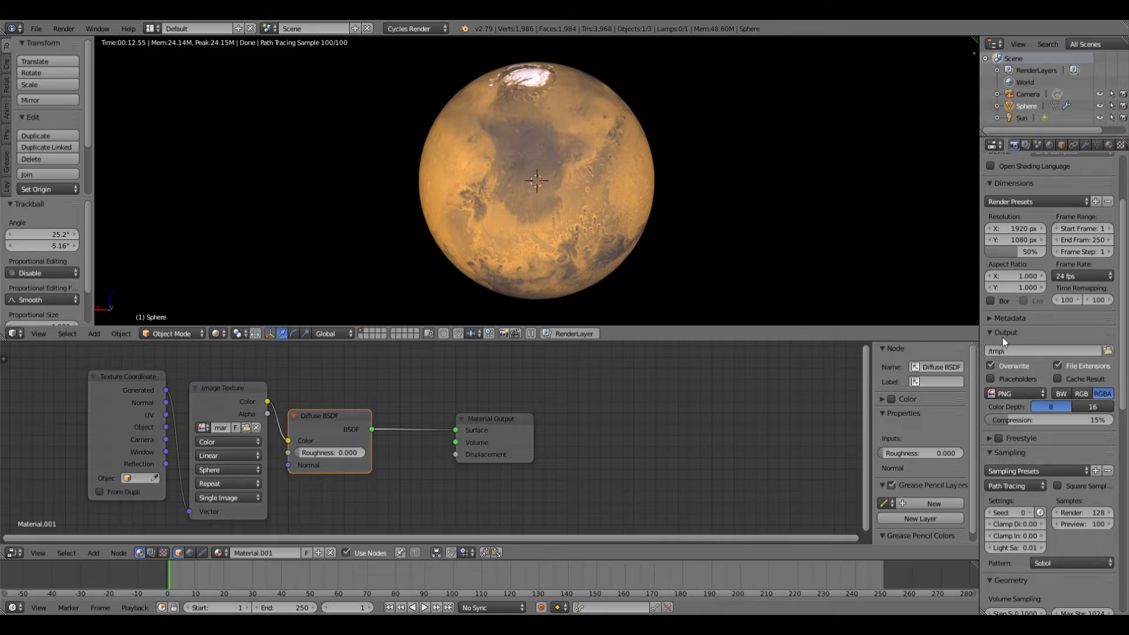
{"action": "left_click", "coordinate": [1017, 393]}
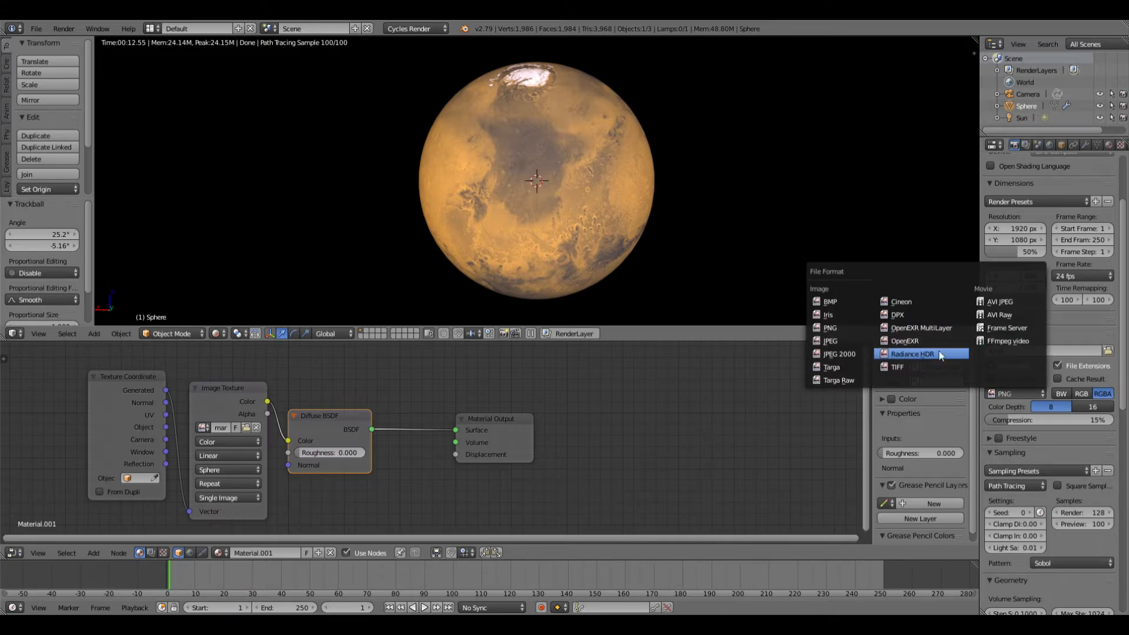
{"action": "left_click", "coordinate": [849, 341]}
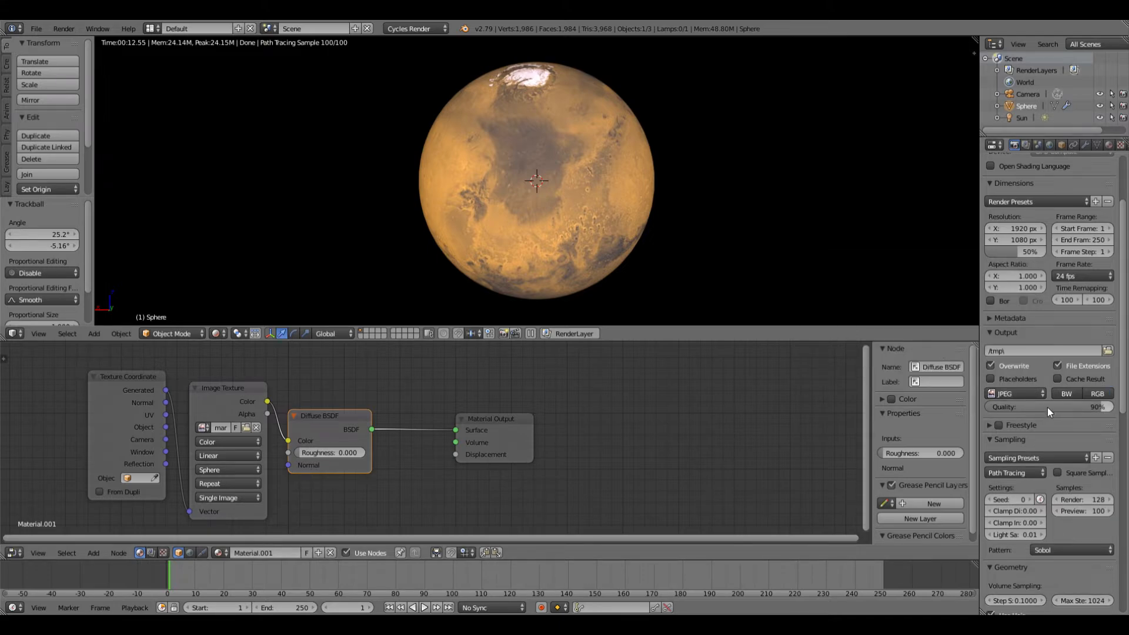
{"action": "left_click_drag", "start_coordinate": [1070, 407], "coordinate": [1116, 411]}
{"action": "scroll", "coordinate": [1032, 204], "scroll_direction": "up", "scroll_amount": 4}
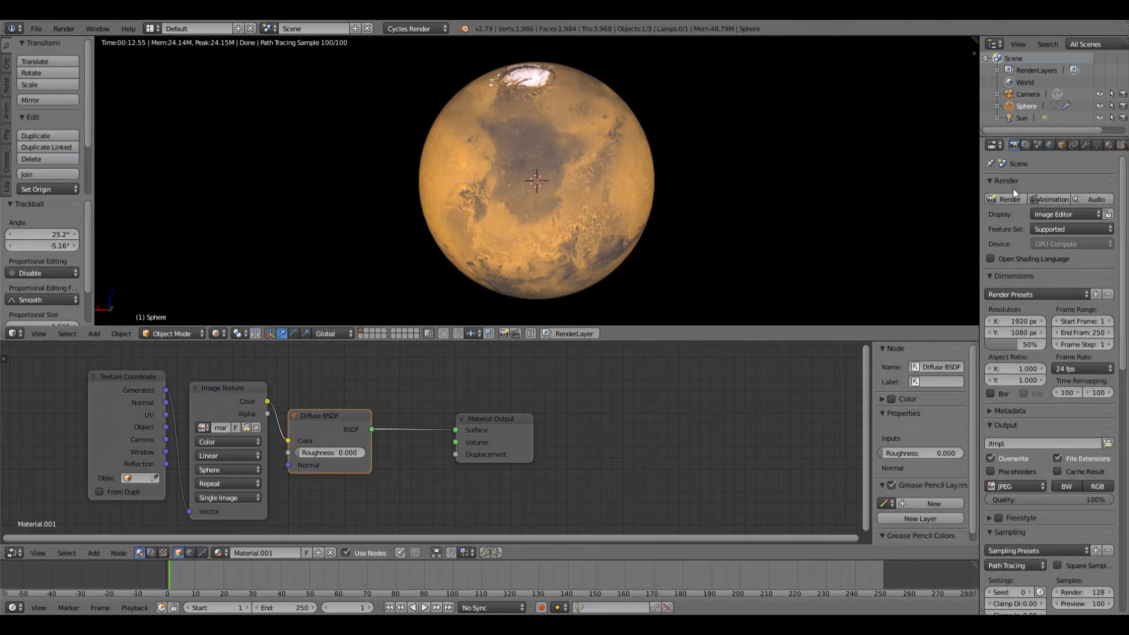
Select the camera and check how it frames the planet in the rendered camera view
{"action": "left_click", "coordinate": [1012, 94]}
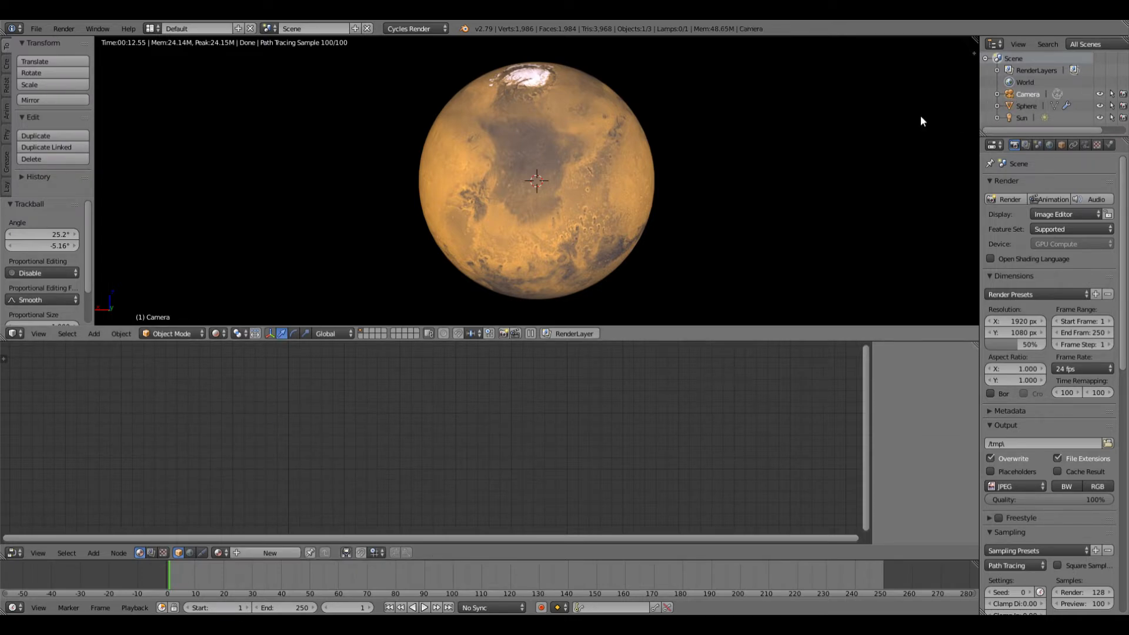
{"action": "key", "text": "KP_0"}
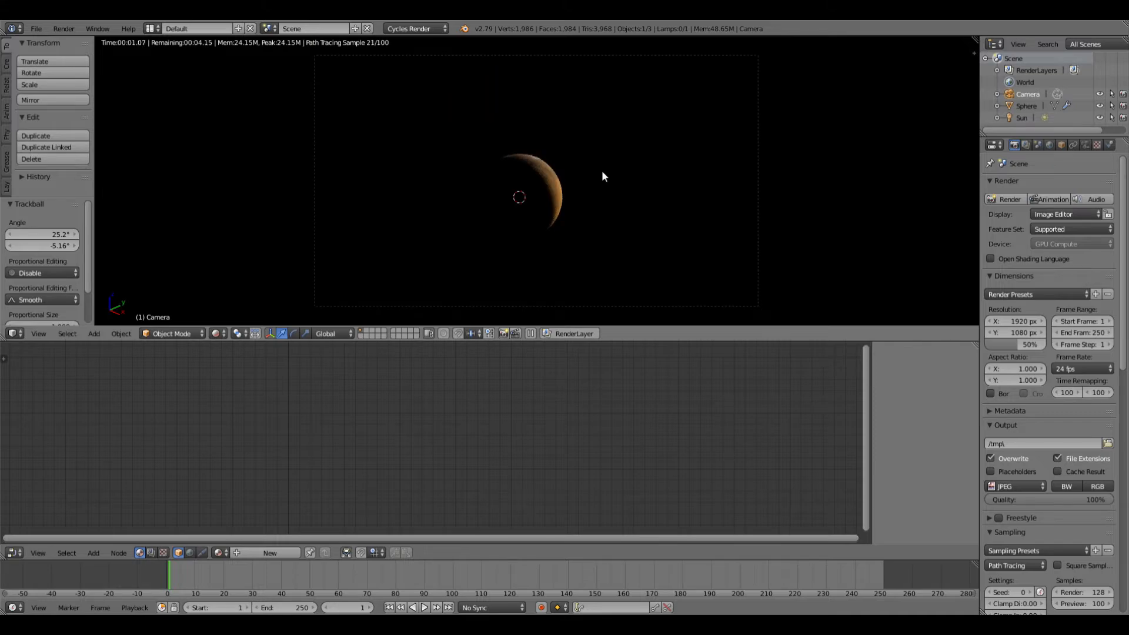
{"action": "key", "text": "KP_0"}
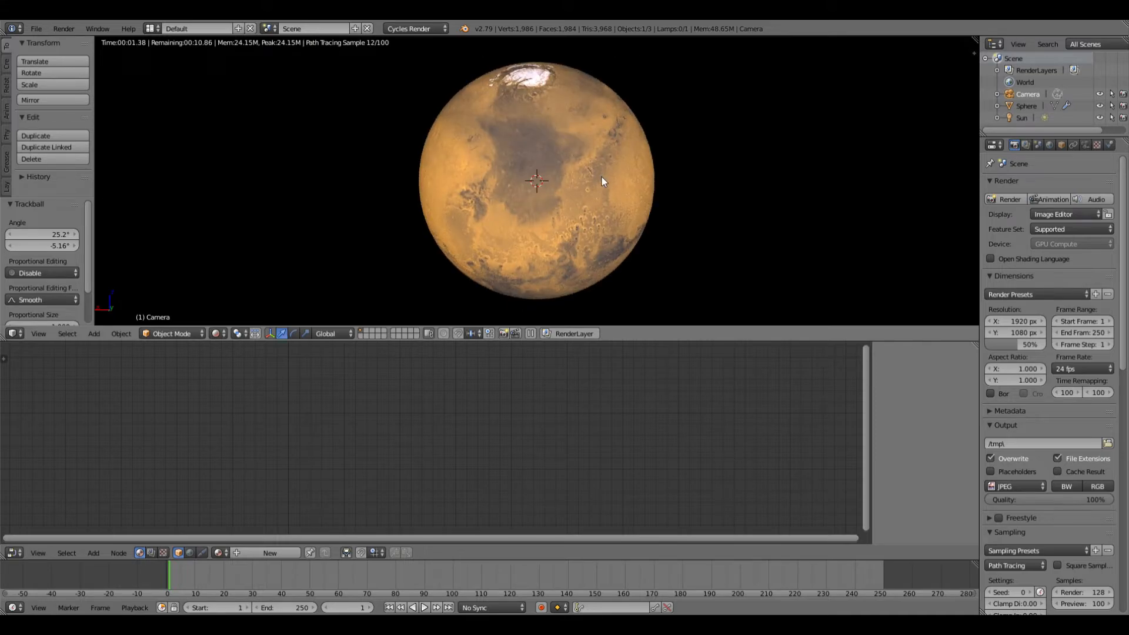
Switch the 3D view to Solid shading and merge the stacked 3D and node editor areas into one large 3D view
{"action": "left_click", "coordinate": [222, 335]}
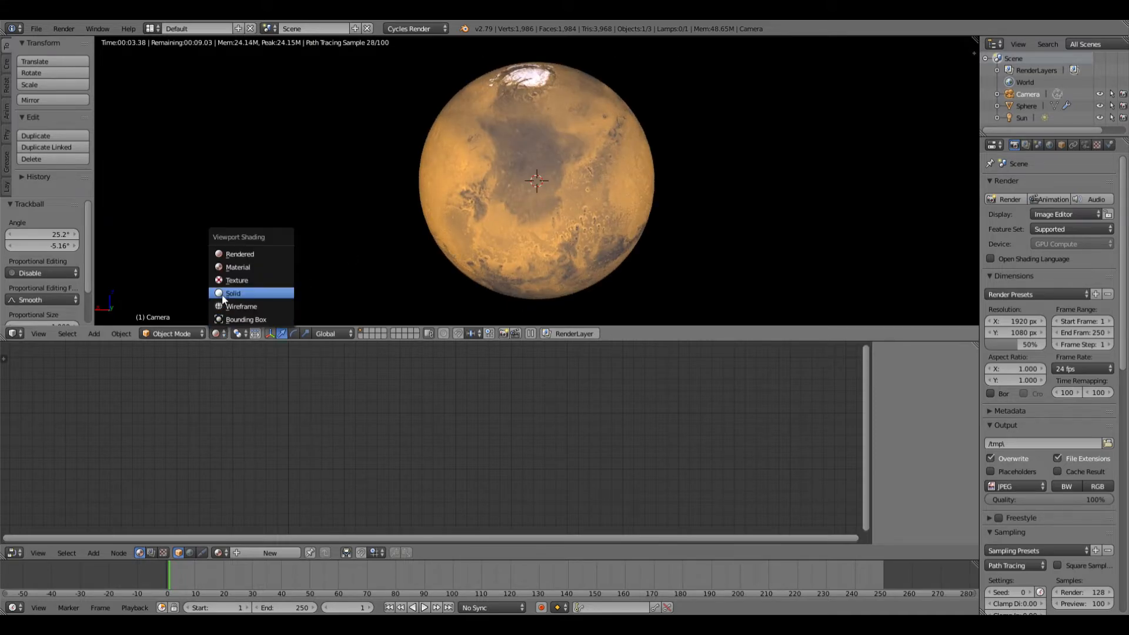
{"action": "left_click", "coordinate": [221, 294]}
{"action": "scroll", "coordinate": [514, 237], "scroll_direction": "down", "scroll_amount": 5}
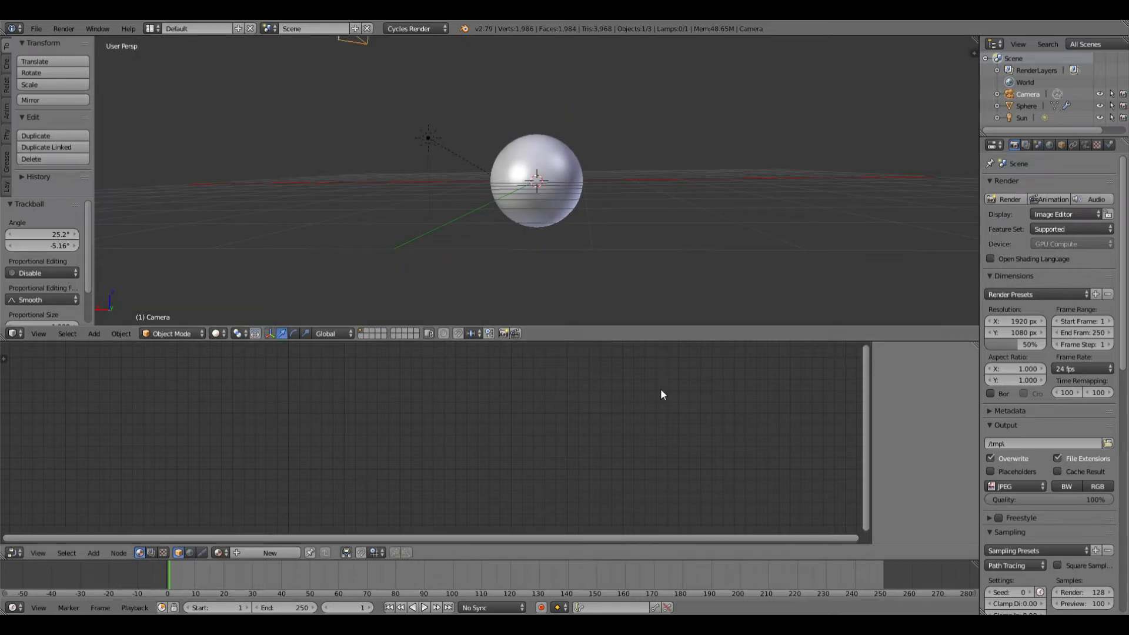
{"action": "left_click_drag", "start_coordinate": [980, 348], "coordinate": [978, 306]}
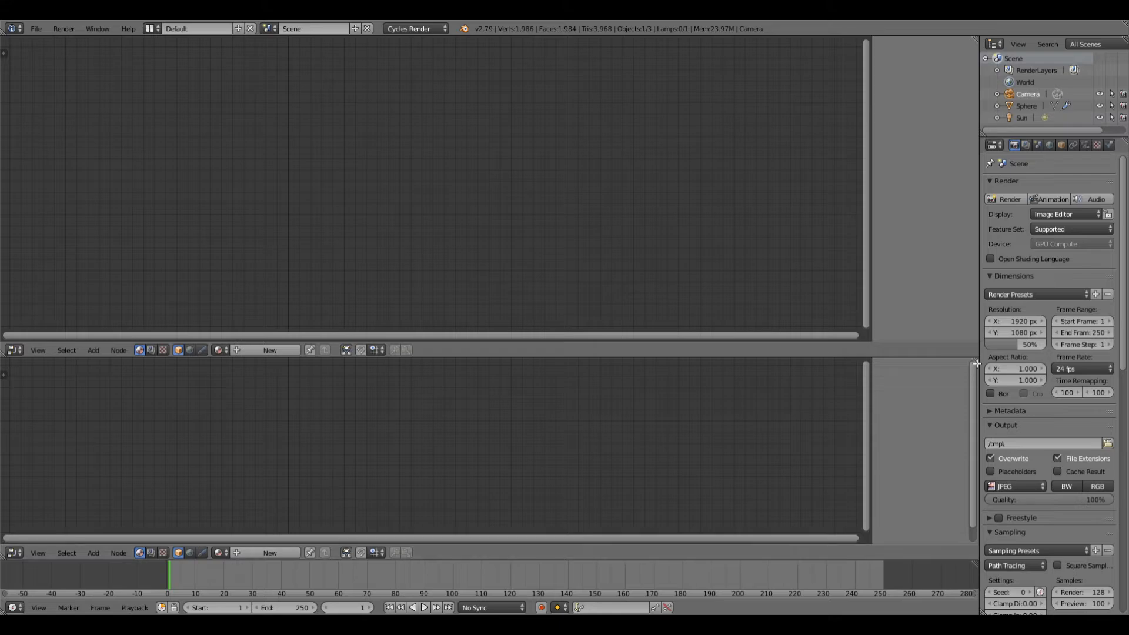
{"action": "left_click_drag", "start_coordinate": [978, 358], "coordinate": [973, 321]}
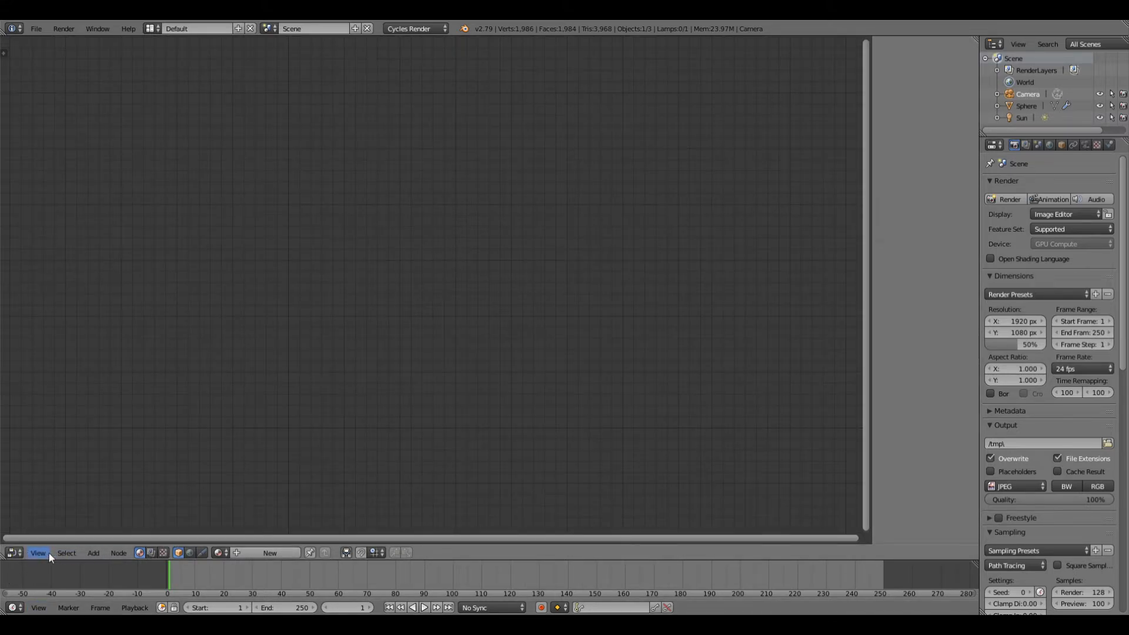
{"action": "left_click", "coordinate": [14, 553]}
{"action": "left_click", "coordinate": [27, 539]}
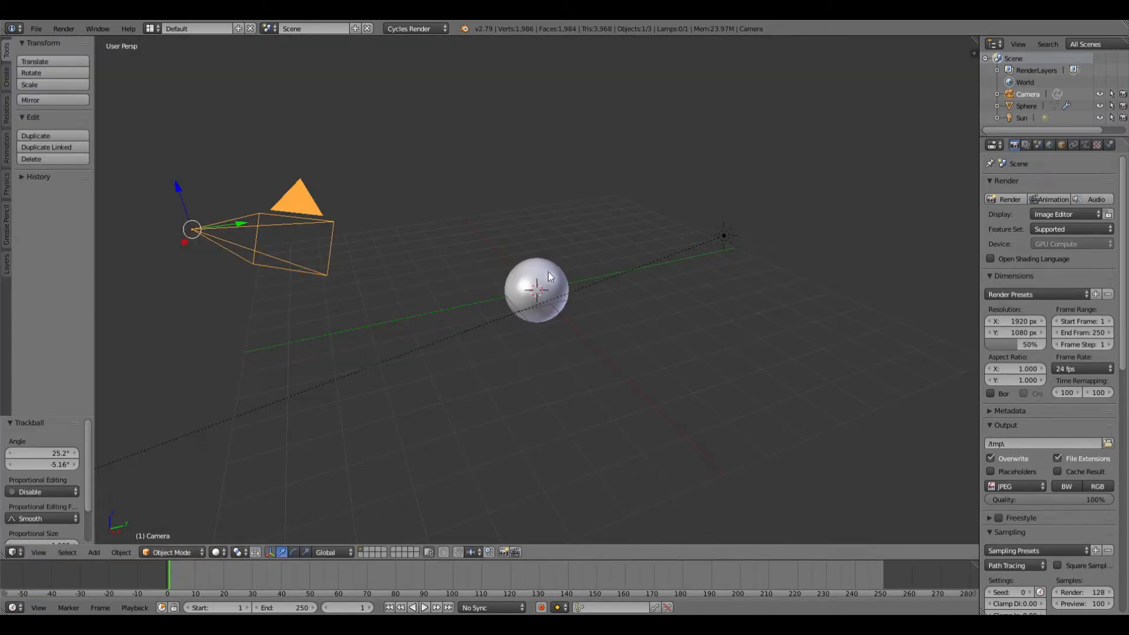
Split the 3D view into two stacked viewports and show the upper one in Rendered shading through the camera
{"action": "middle_click_drag", "start_coordinate": [215, 341], "coordinate": [386, 365]}
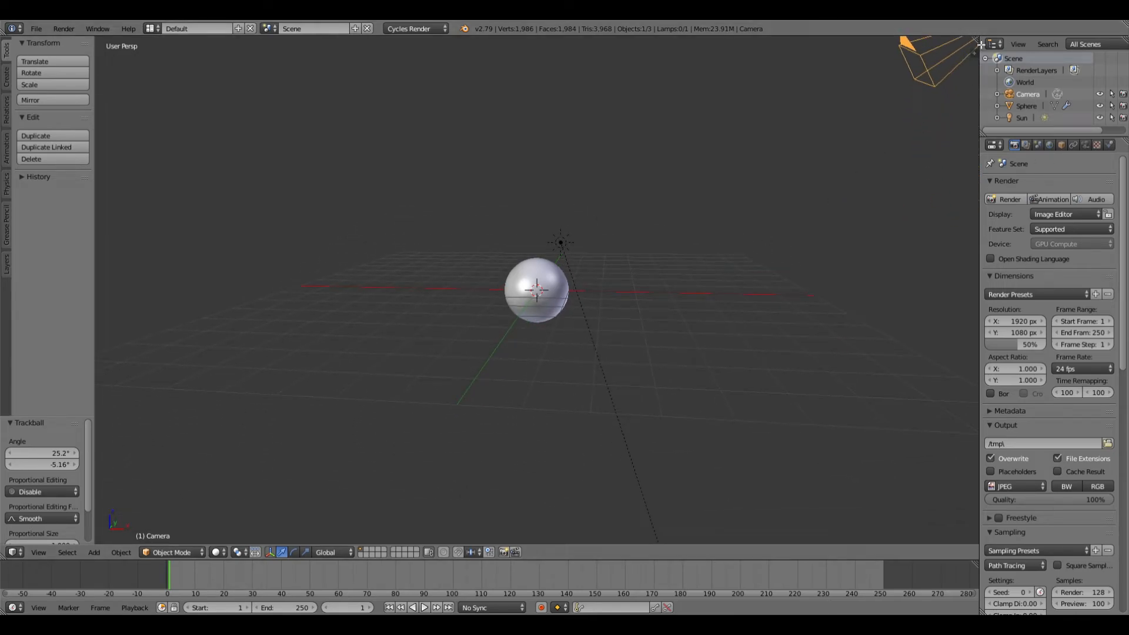
{"action": "left_click_drag", "start_coordinate": [973, 39], "coordinate": [938, 301]}
{"action": "left_click", "coordinate": [218, 286]}
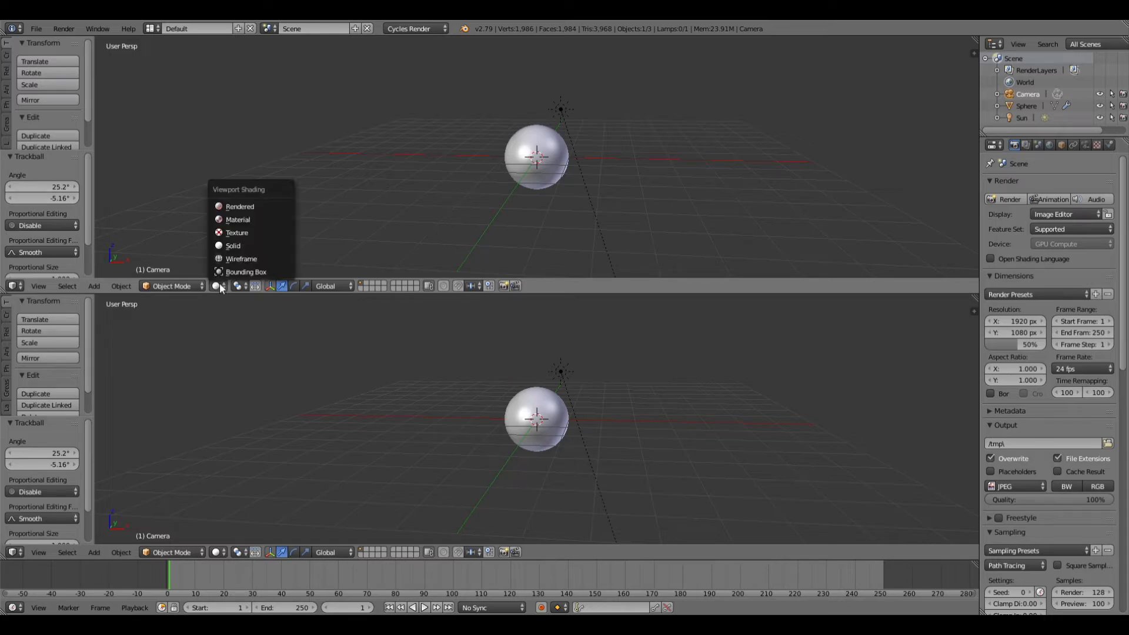
{"action": "left_click", "coordinate": [235, 206]}
{"action": "scroll", "coordinate": [559, 394], "scroll_direction": "down", "scroll_amount": 3}
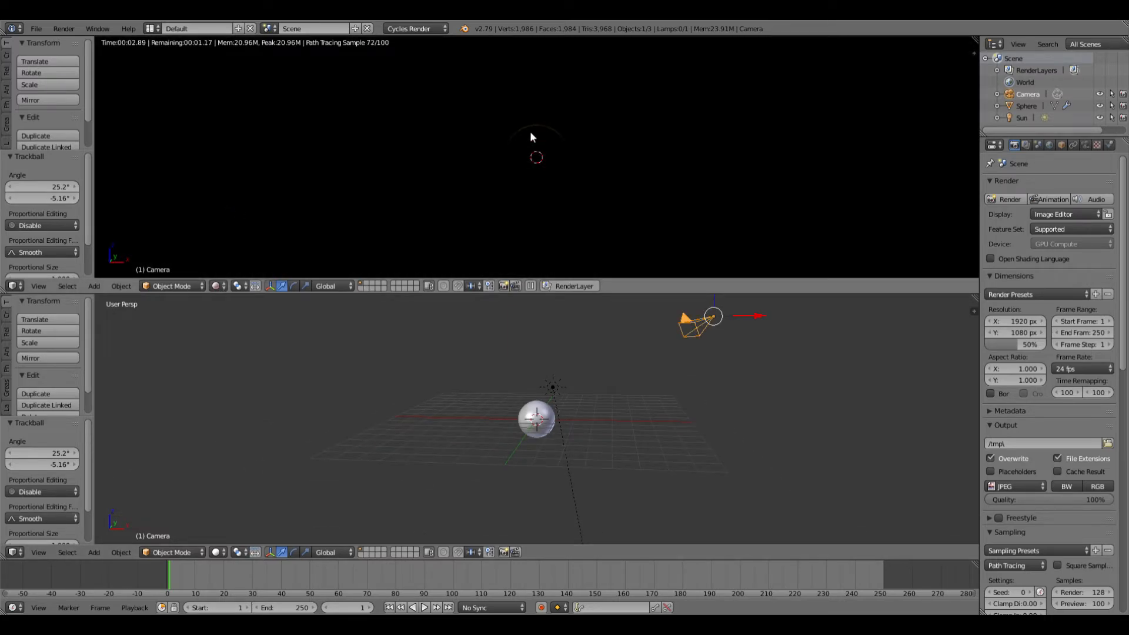
{"action": "key", "text": "KP_0"}
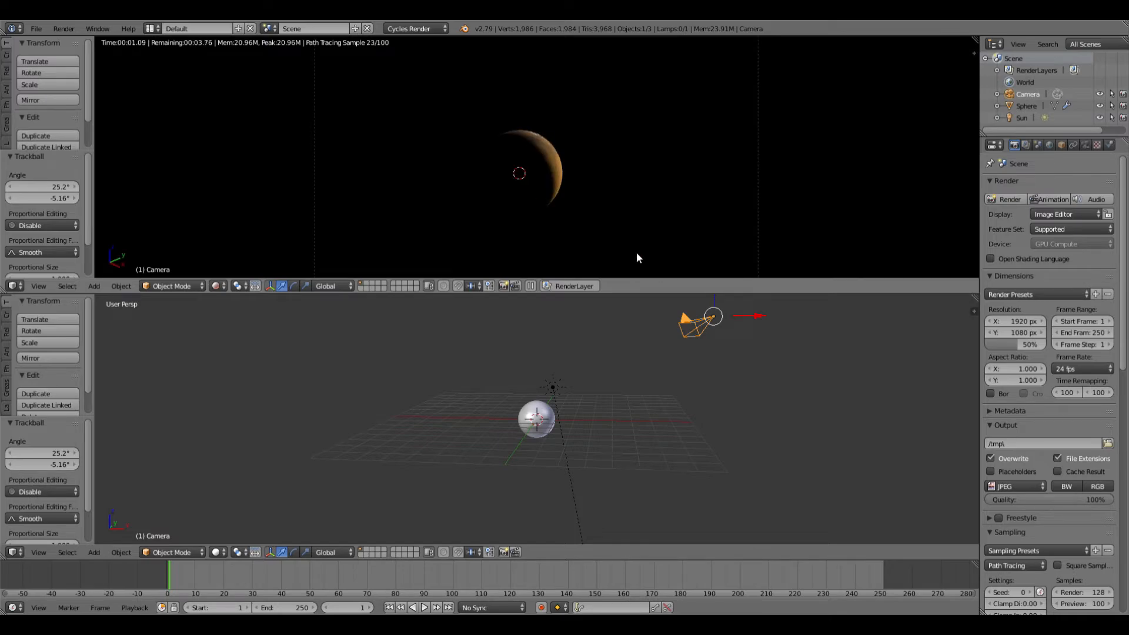
Move the camera about -2.79 units along X and about 5.81 units along Y
{"action": "left_click_drag", "start_coordinate": [760, 315], "coordinate": [691, 365]}
{"action": "middle_click_drag", "start_coordinate": [679, 415], "coordinate": [463, 485]}
{"action": "left_click", "coordinate": [471, 466]}
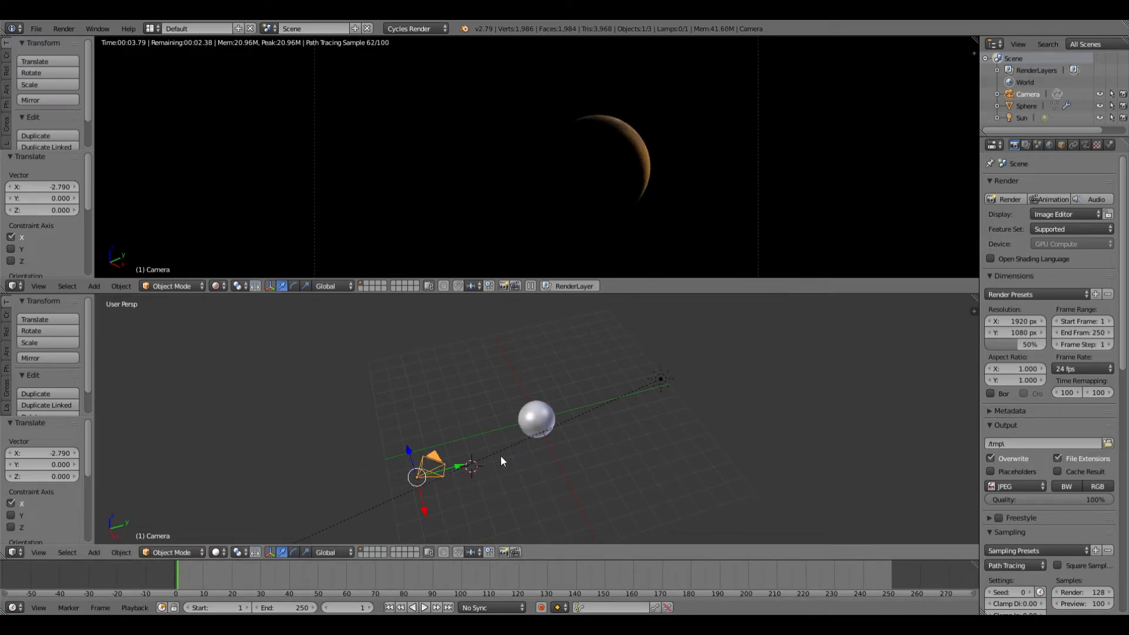
{"action": "left_click_drag", "start_coordinate": [461, 470], "coordinate": [608, 443]}
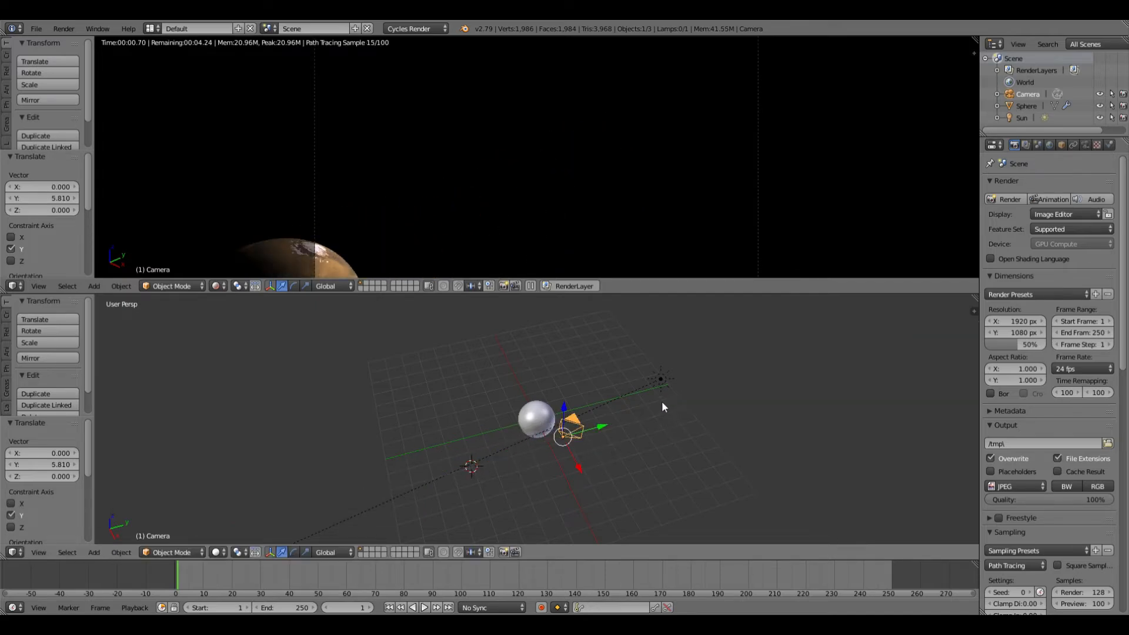
Trackball-rotate the camera by about 4.58° and 39°, and rotate it by about -25.7° to turn it towards the planet
{"action": "key", "text": "r"}
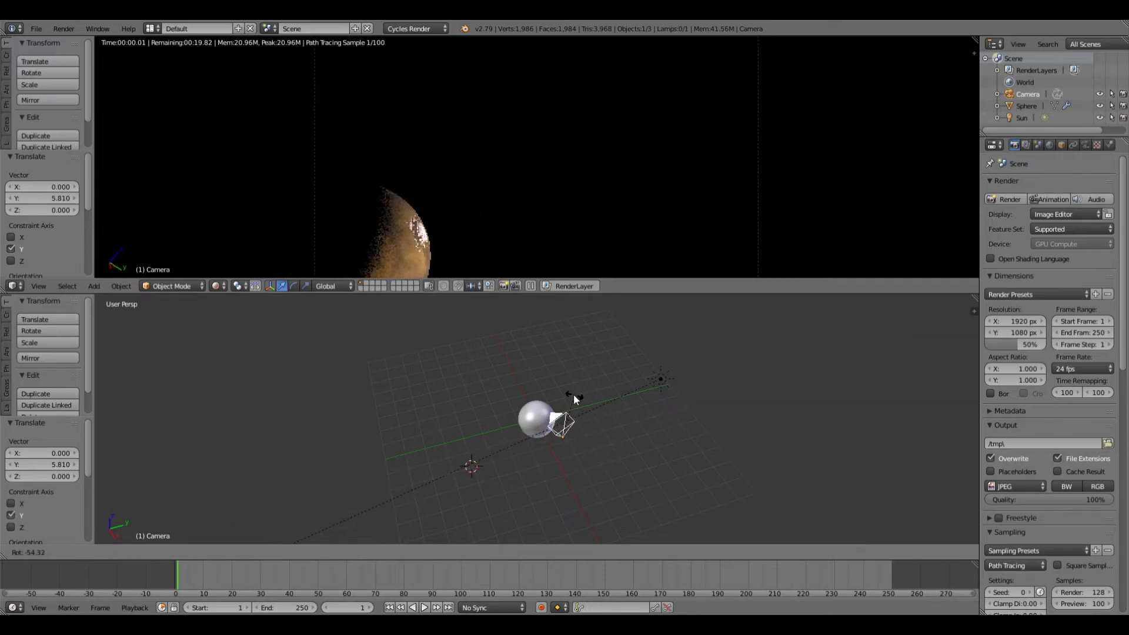
{"action": "key", "text": "r"}
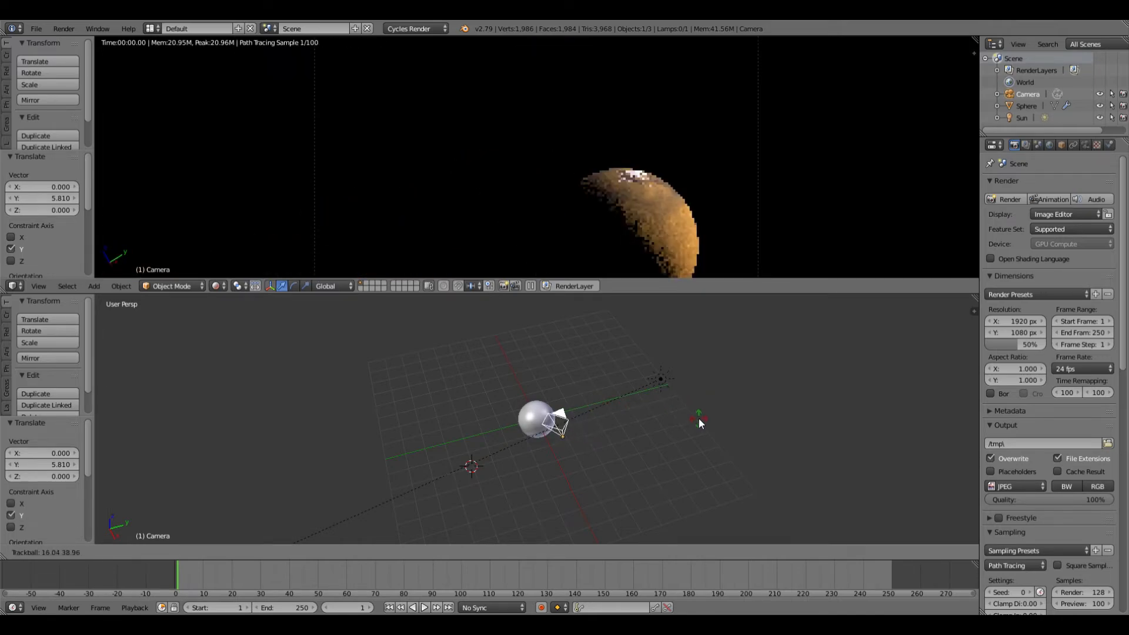
{"action": "key", "text": "r"}
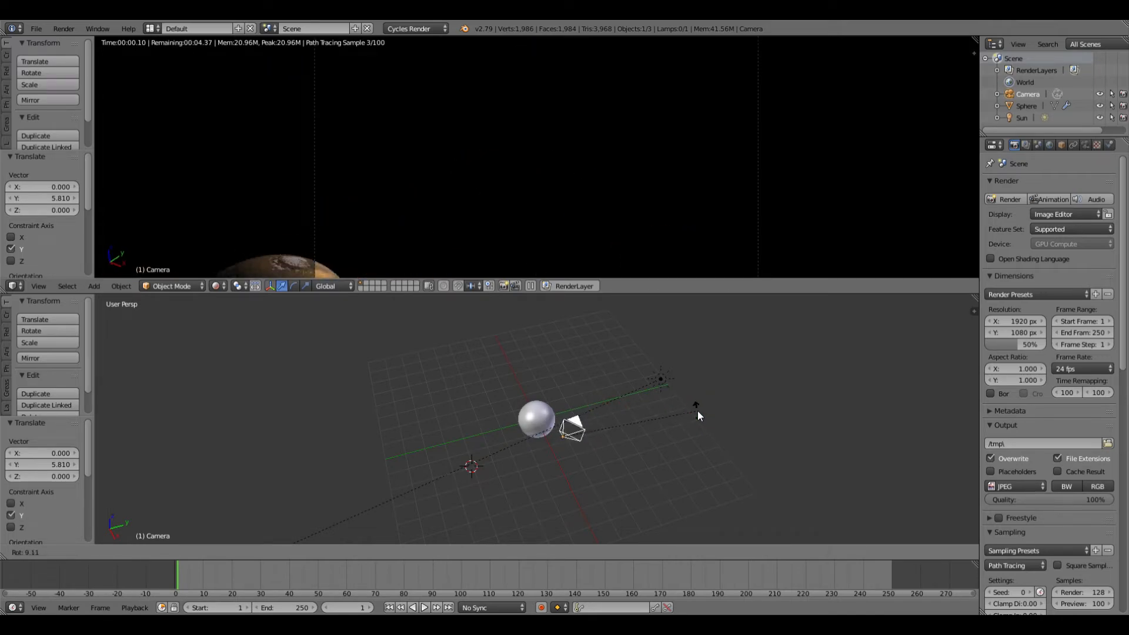
{"action": "key", "text": "r"}
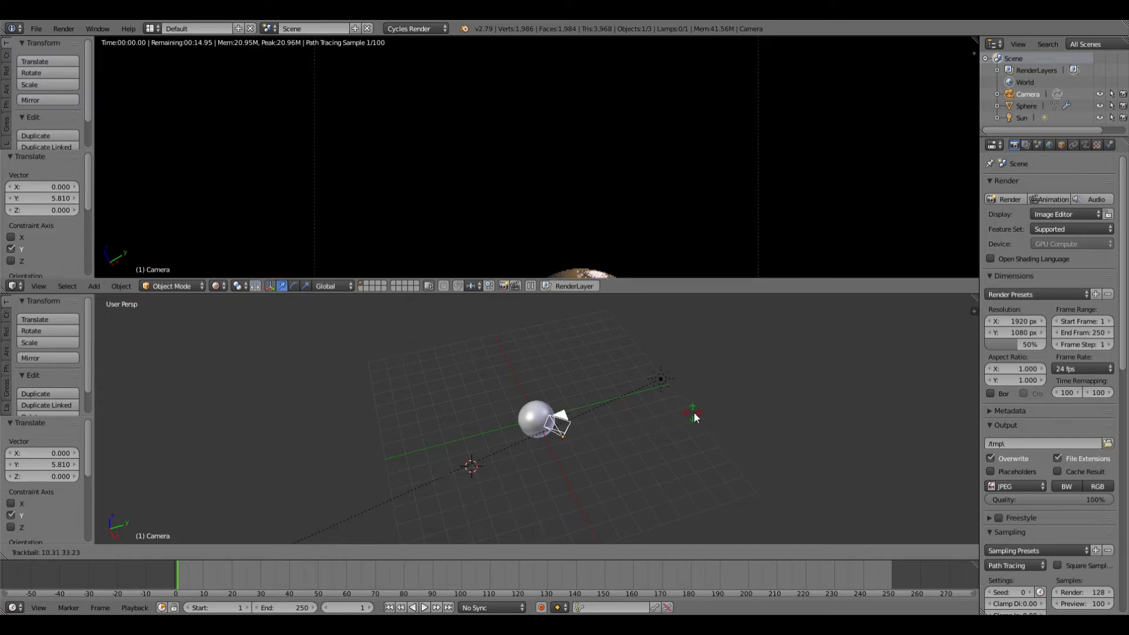
{"action": "left_click", "coordinate": [699, 407]}
{"action": "key", "text": "r"}
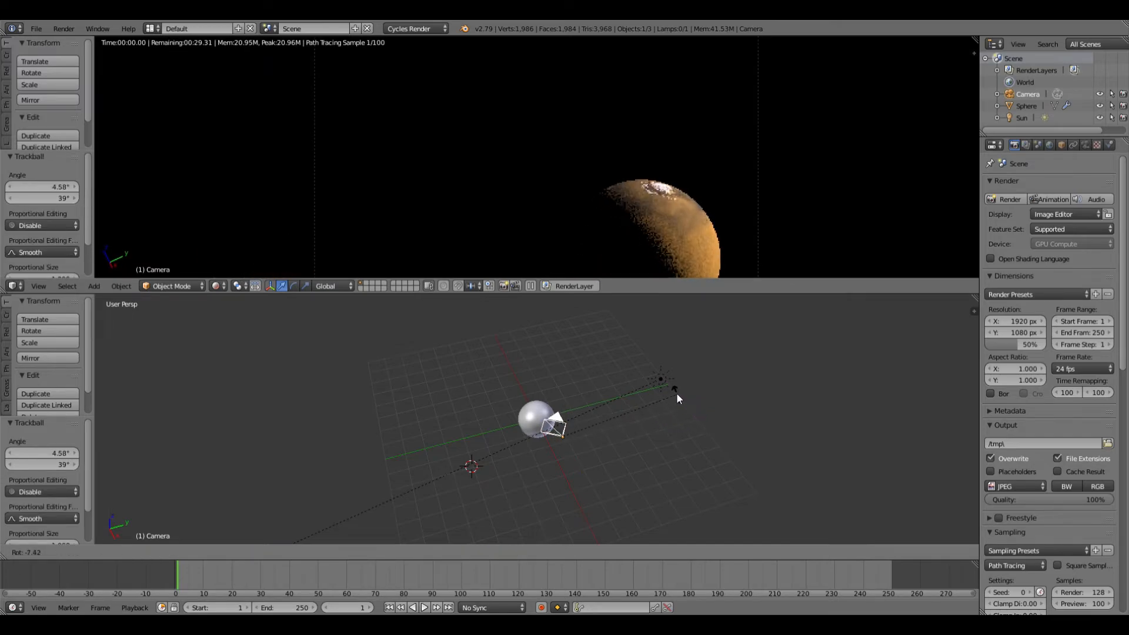
{"action": "left_click", "coordinate": [632, 383]}
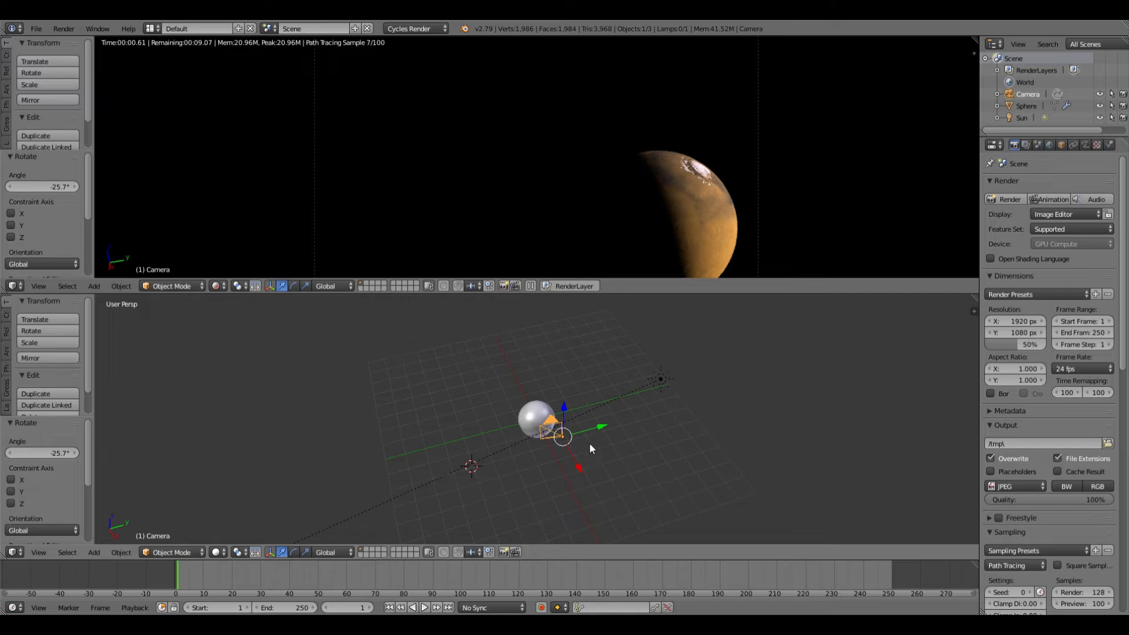
Shift the camera about 1.94 units along Y, slightly along X, and about -1.63 units along Z
{"action": "left_click_drag", "start_coordinate": [600, 427], "coordinate": [636, 414]}
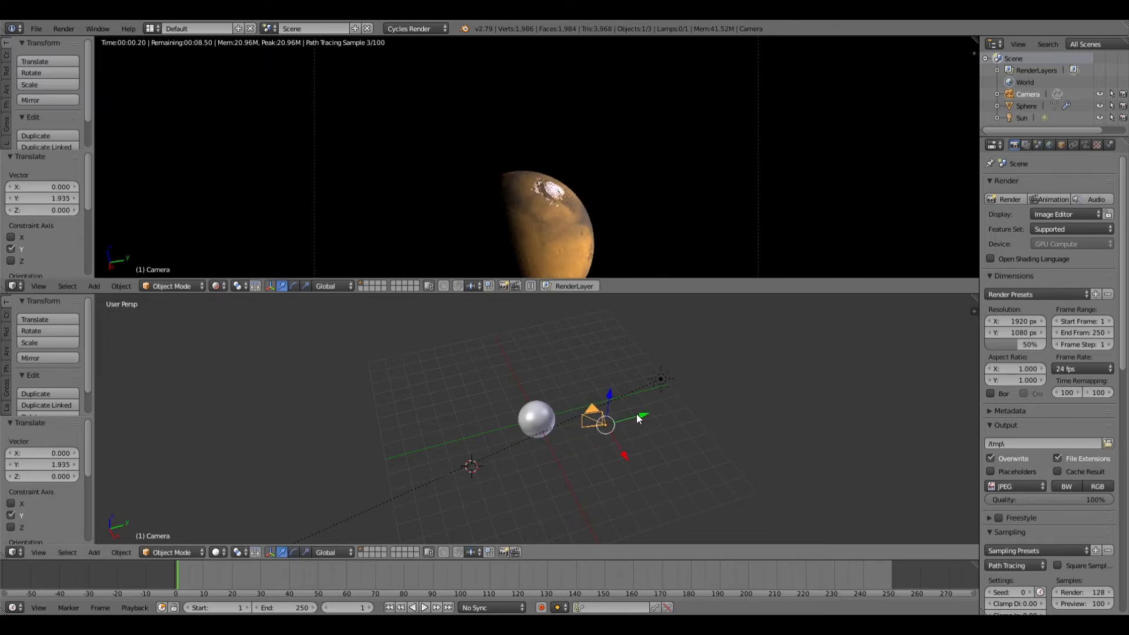
{"action": "left_click_drag", "start_coordinate": [624, 457], "coordinate": [622, 450]}
{"action": "left_click_drag", "start_coordinate": [609, 401], "coordinate": [610, 425]}
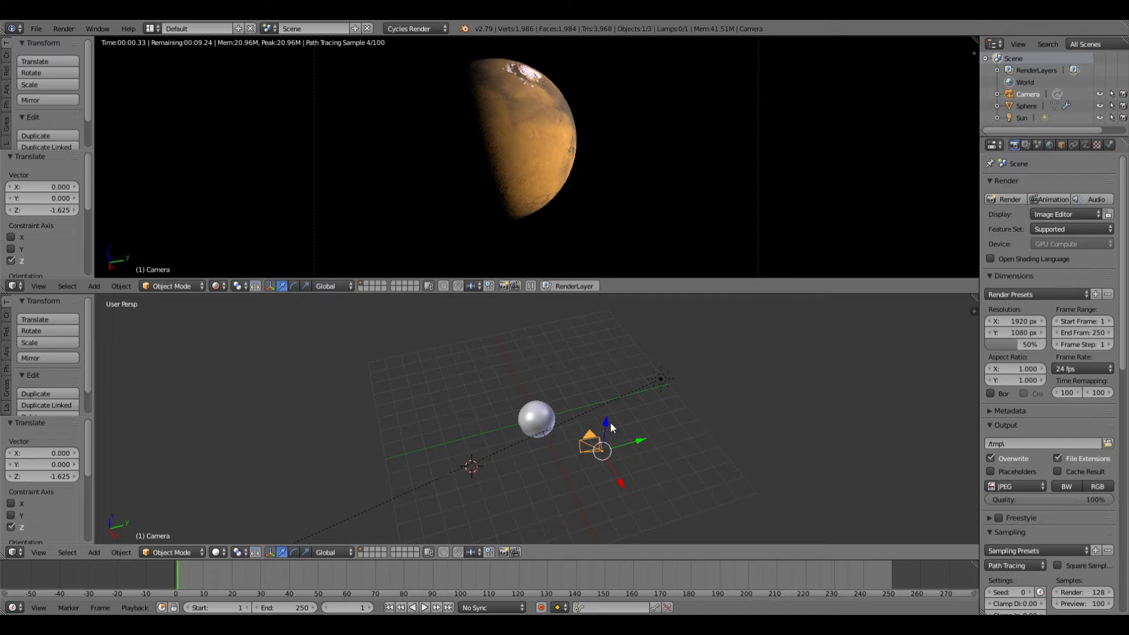
{"action": "left_click", "coordinate": [711, 391]}
Rotate the camera by about -36.4° and trackball-rotate it by about 3.44° and 59.6°
{"action": "middle_click_drag", "start_coordinate": [710, 391], "coordinate": [478, 387]}
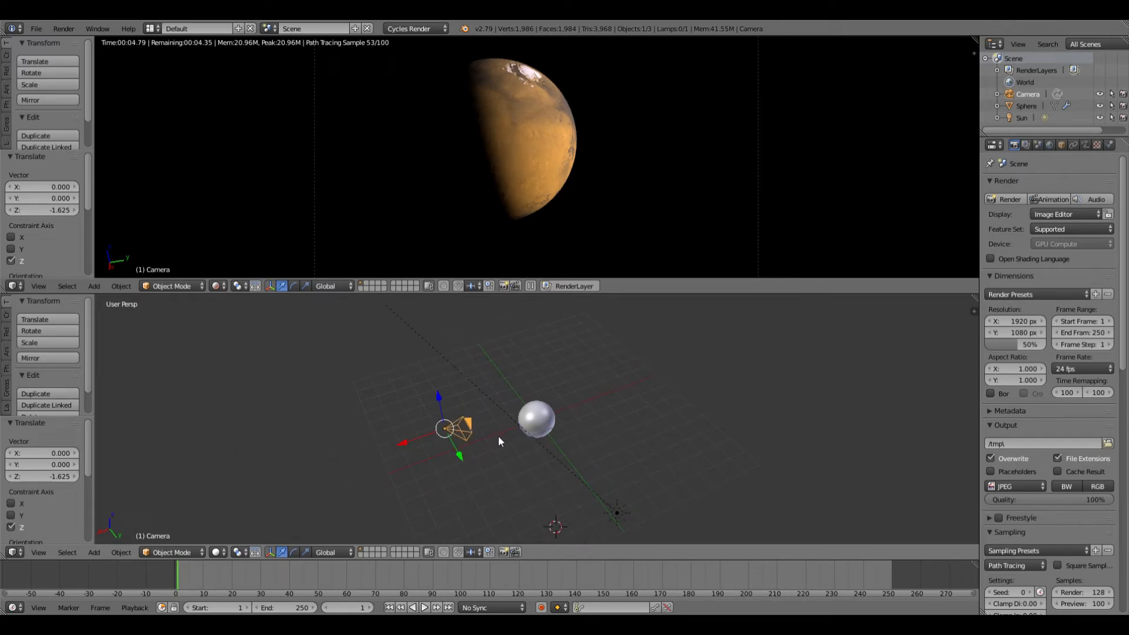
{"action": "key", "text": "r"}
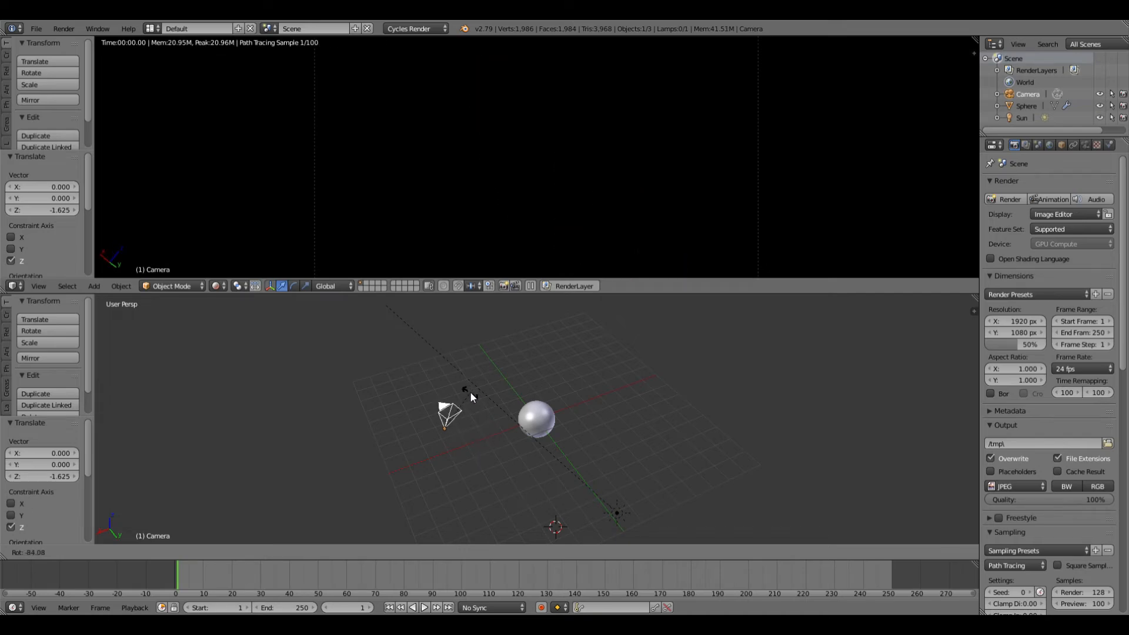
{"action": "left_click", "coordinate": [481, 423]}
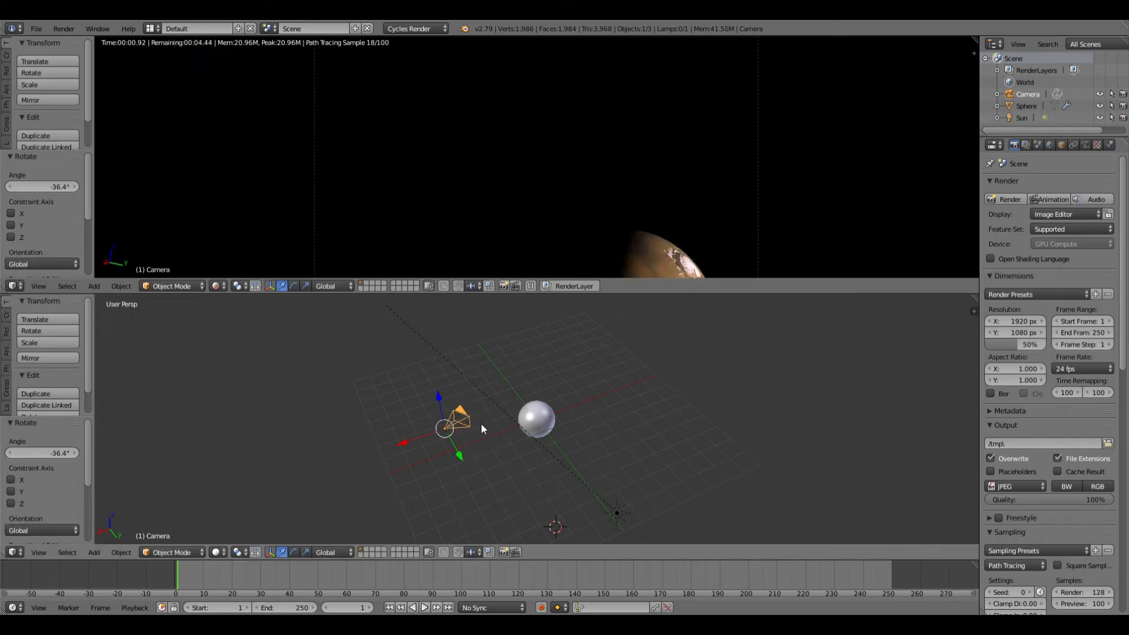
{"action": "key", "text": "r"}
{"action": "key", "text": "r"}
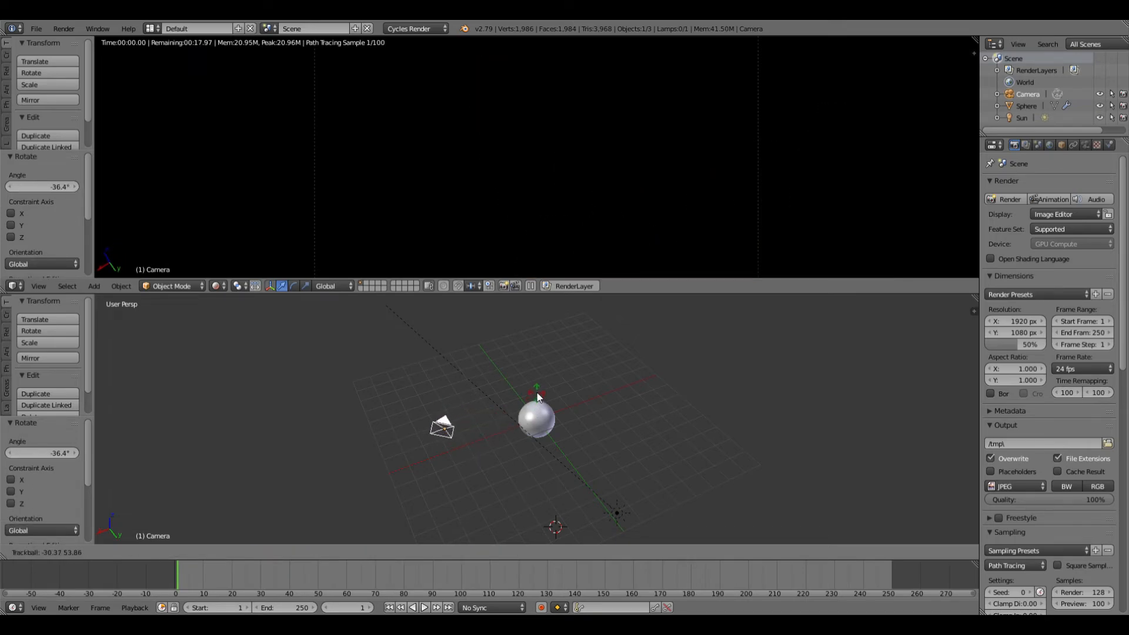
{"action": "left_click", "coordinate": [543, 432]}
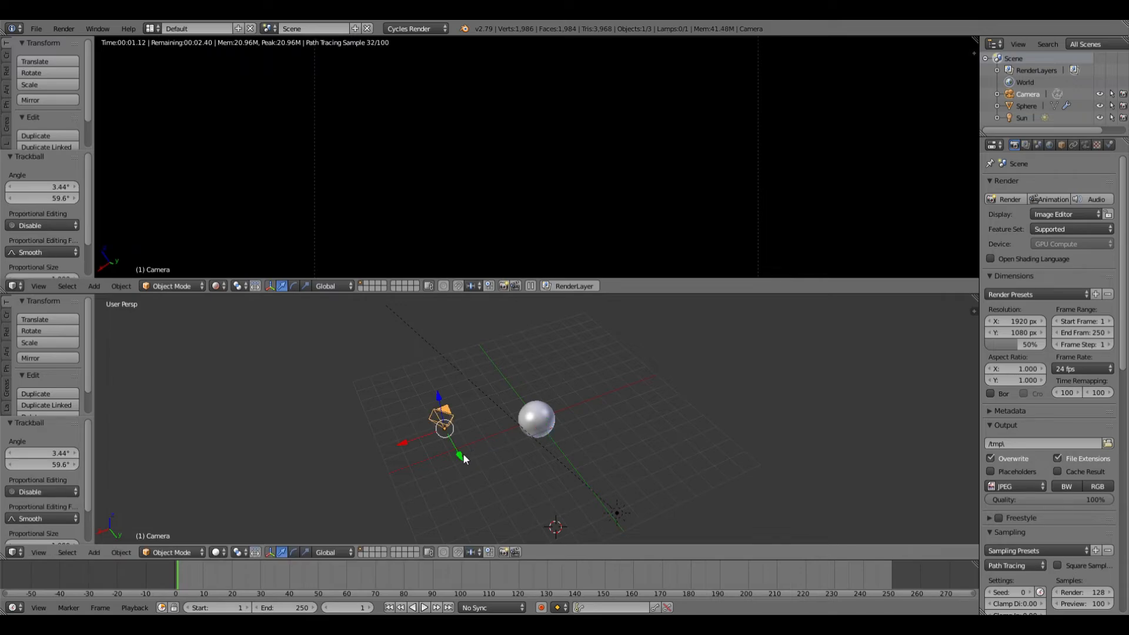
Move the camera about 4.44 along Y, towards negative X and about -1.87 along Z, and rotate it about 4.88° to frame the lit planet
{"action": "key", "text": "g"}
{"action": "key", "text": "y"}
{"action": "left_click", "coordinate": [503, 529]}
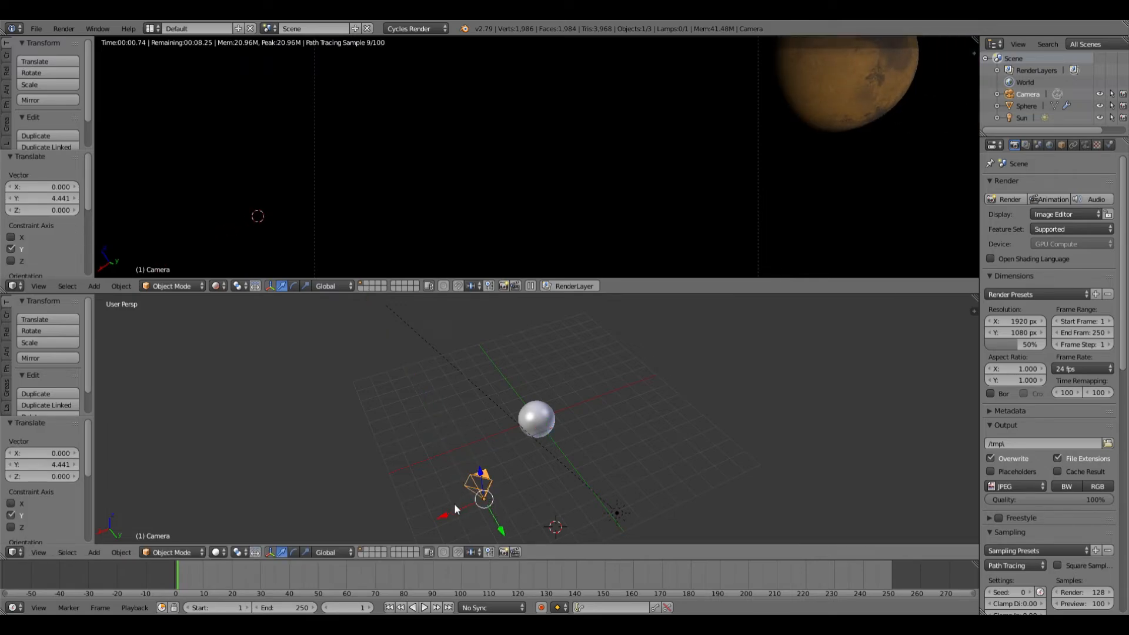
{"action": "left_click_drag", "start_coordinate": [451, 510], "coordinate": [541, 491]}
{"action": "left_click_drag", "start_coordinate": [584, 437], "coordinate": [584, 459]}
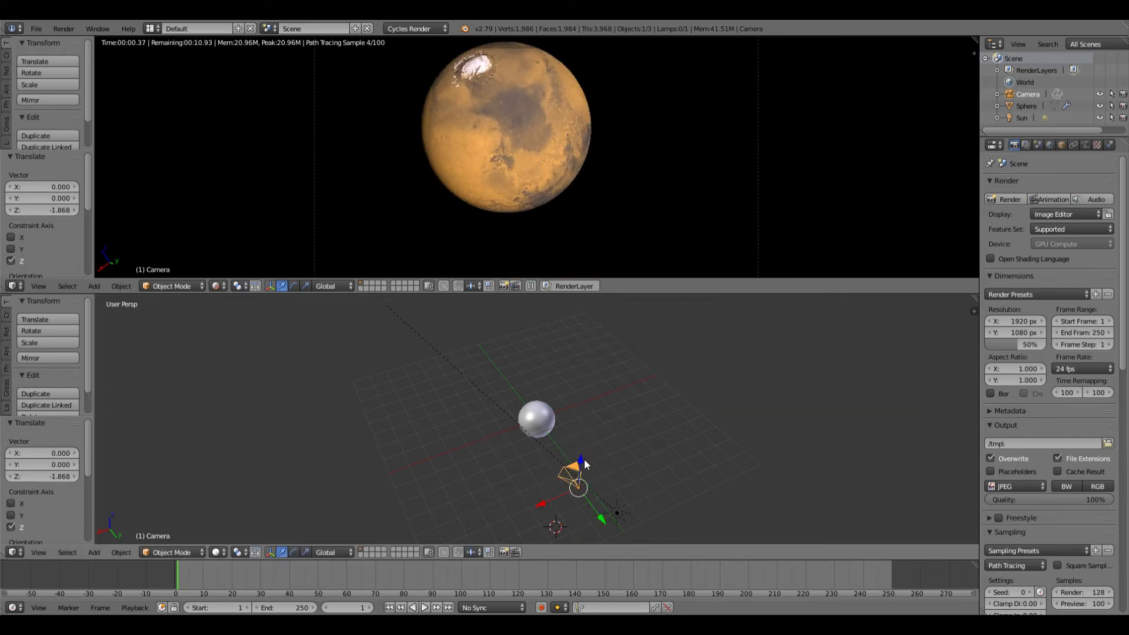
{"action": "key", "text": "r"}
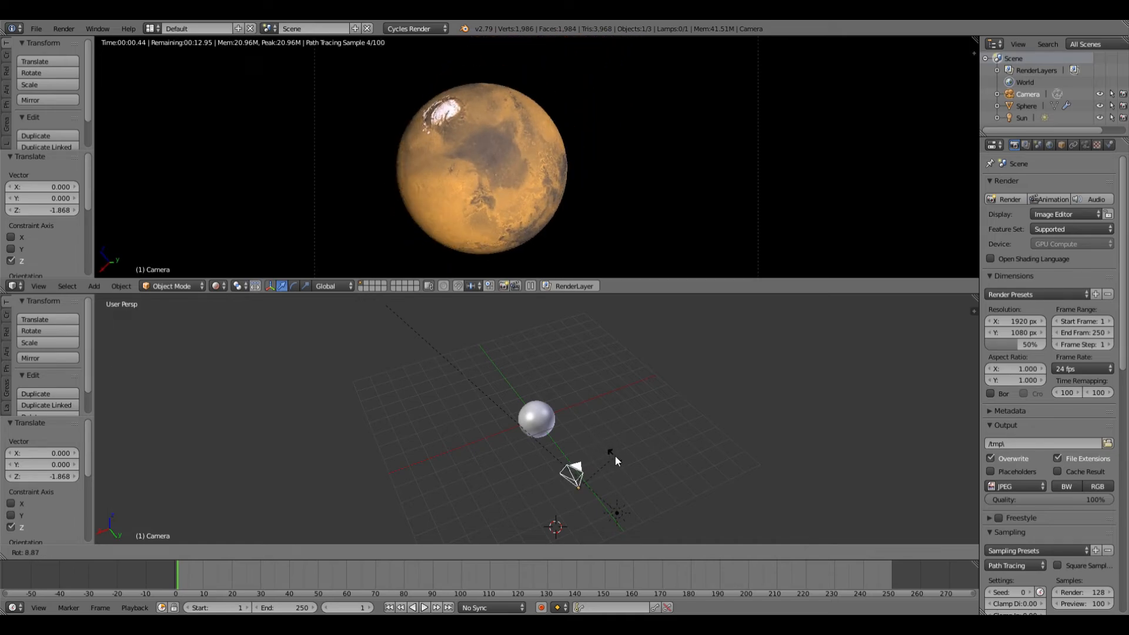
{"action": "left_click", "coordinate": [618, 456]}
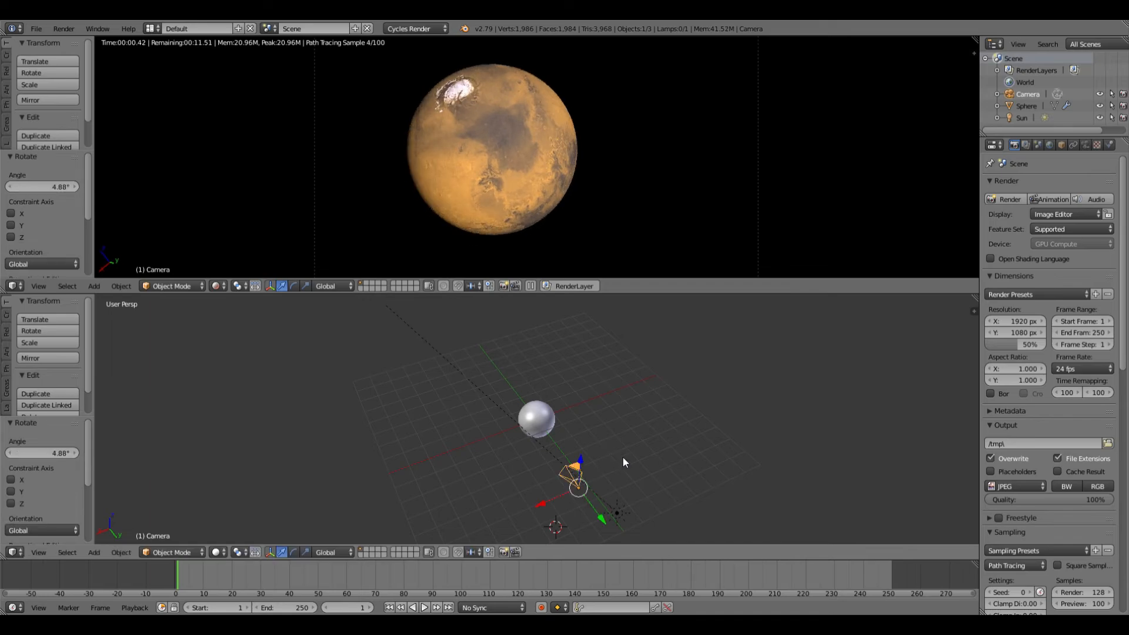
Move the camera about -1.606 units along Y, closer to the planet, and render the active scene as a still image
{"action": "scroll", "coordinate": [548, 196], "scroll_direction": "down", "scroll_amount": 5}
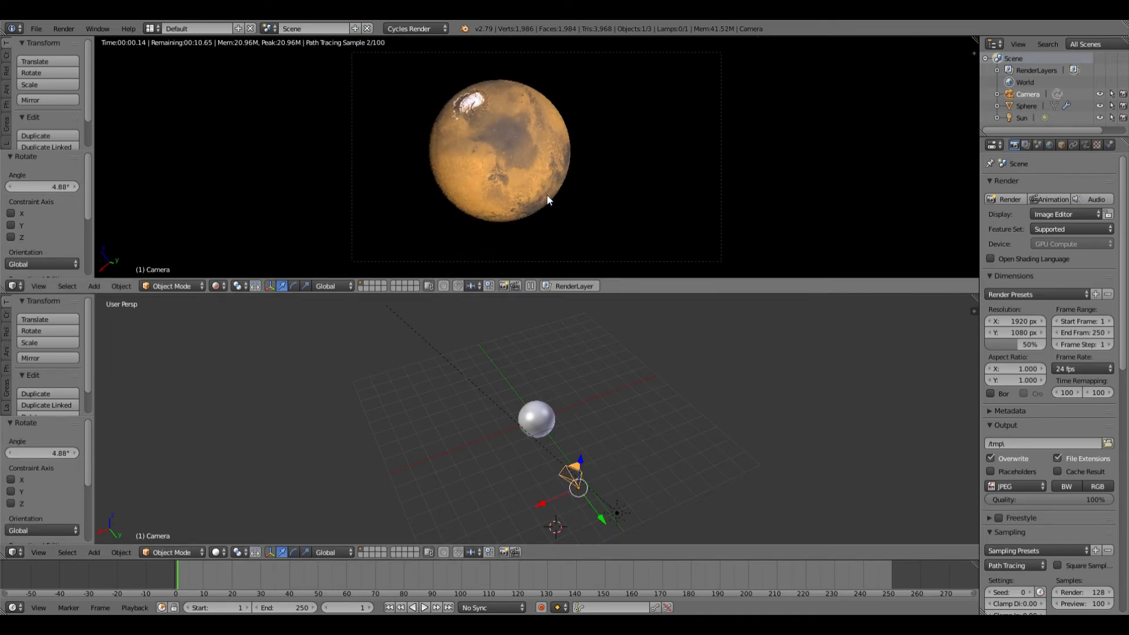
{"action": "key", "text": "g"}
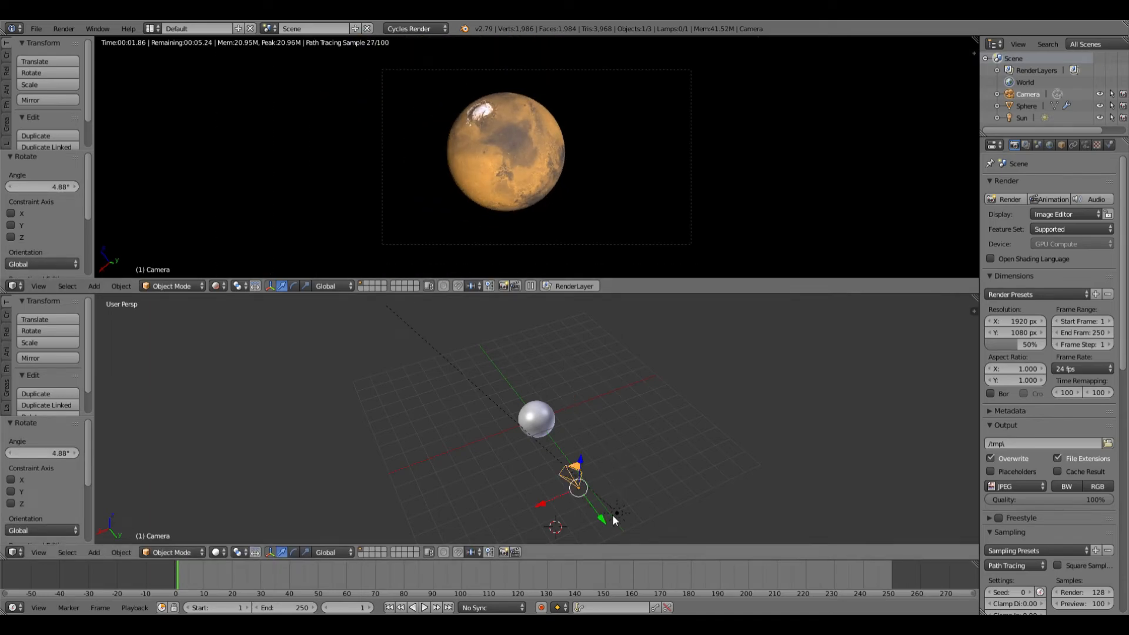
{"action": "key", "text": "y"}
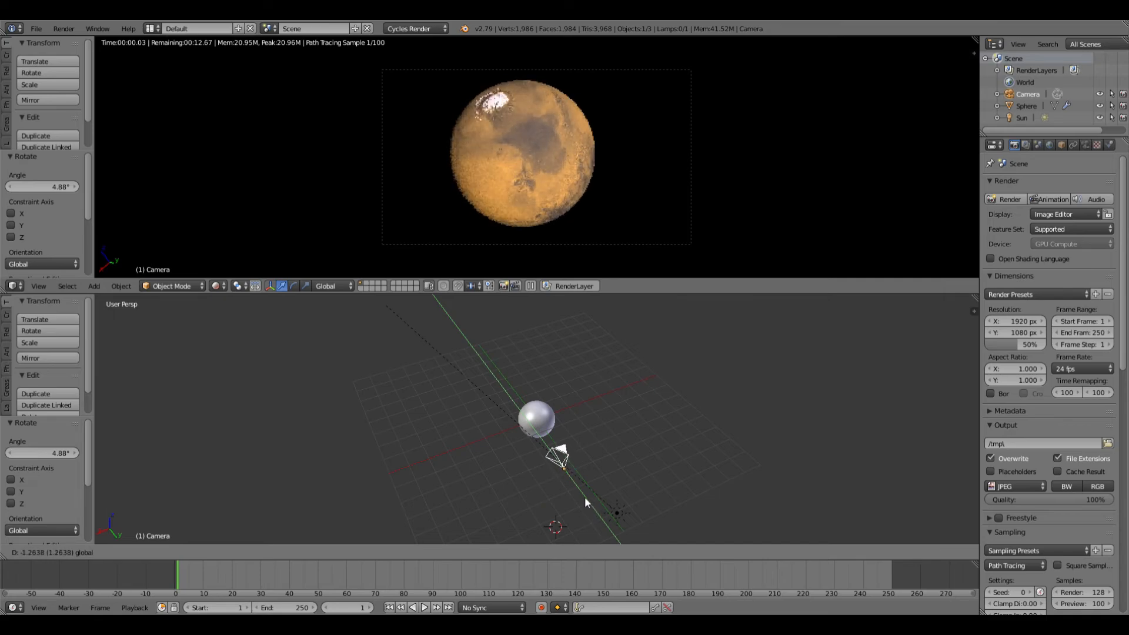
{"action": "left_click", "coordinate": [584, 492]}
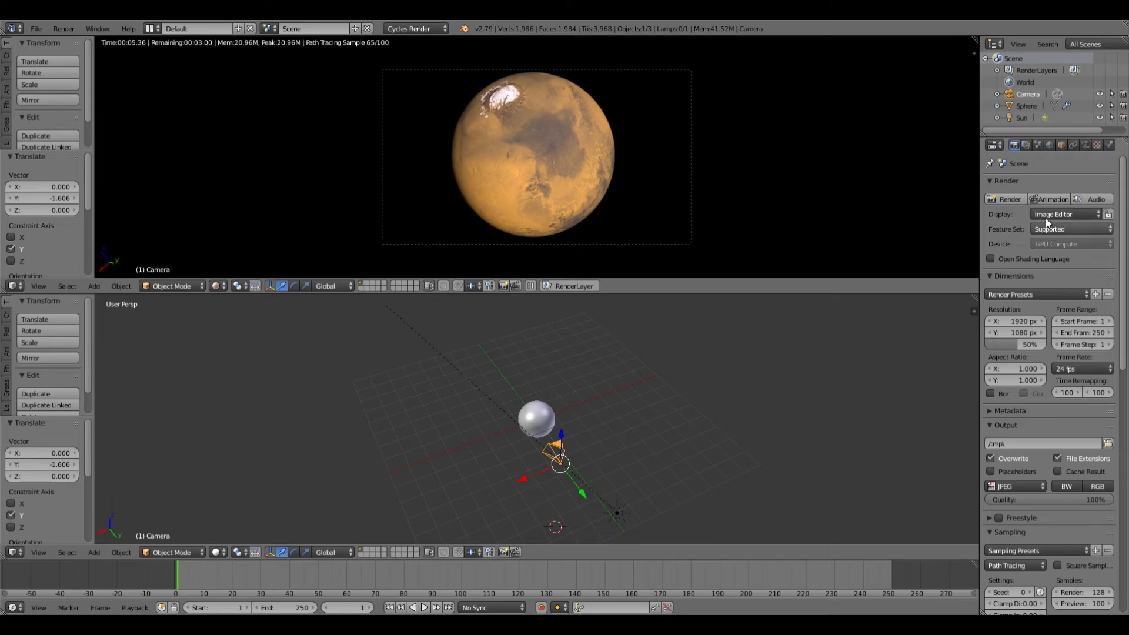
{"action": "left_click", "coordinate": [1011, 199]}
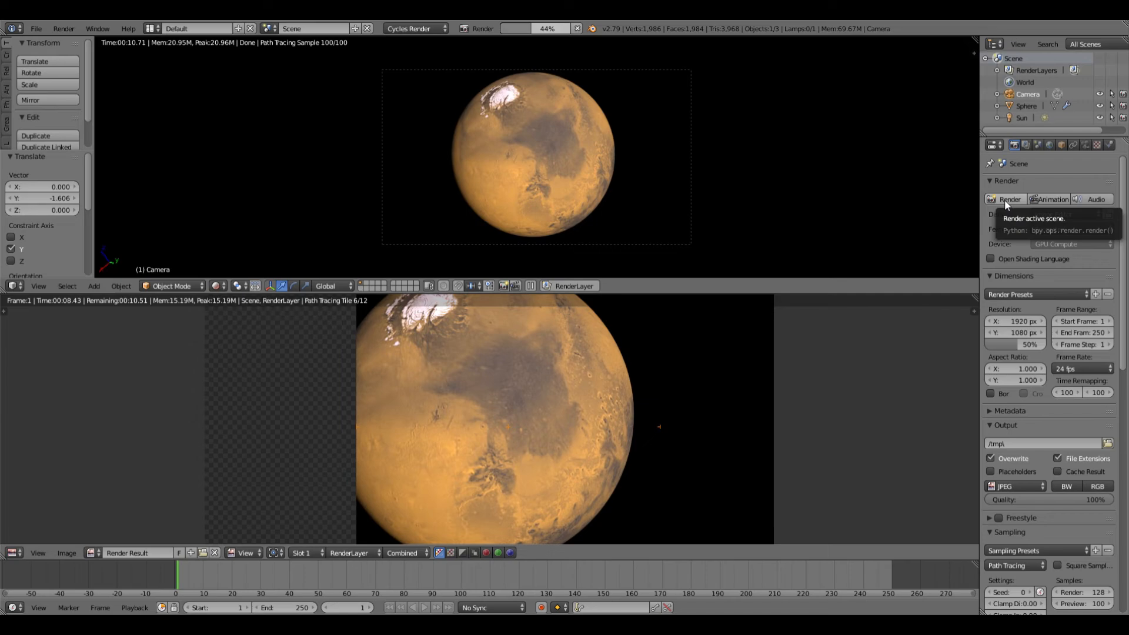
{"action": "scroll", "coordinate": [553, 337], "scroll_direction": "down", "scroll_amount": 2}
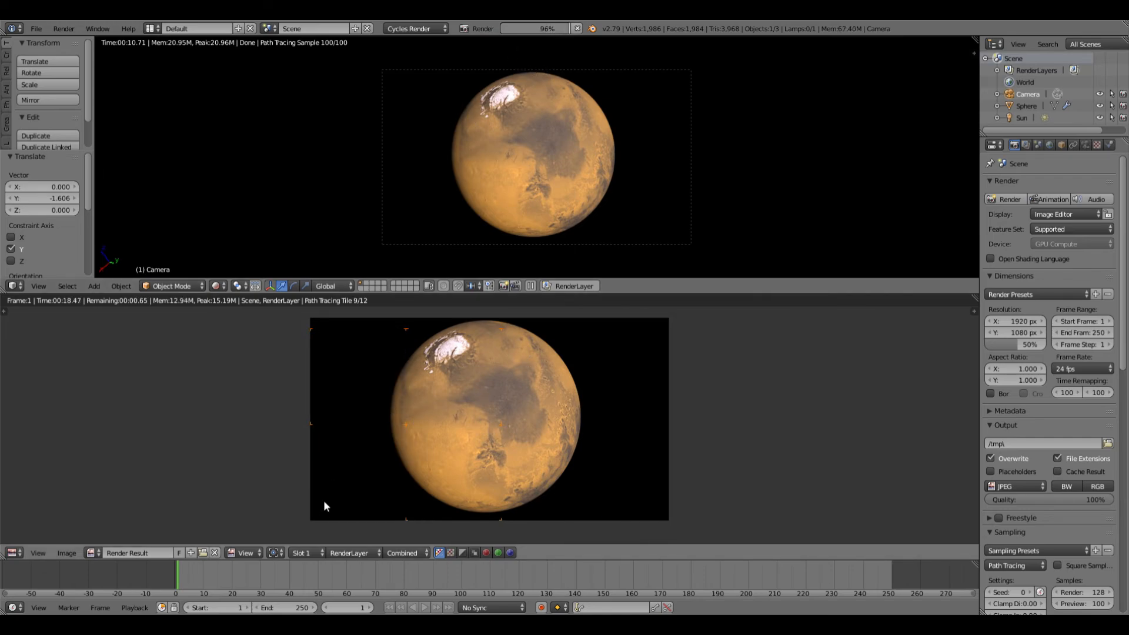
Save the rendered image as mars.jpg in the D:\youtube\pics folder
{"action": "left_click", "coordinate": [66, 555]}
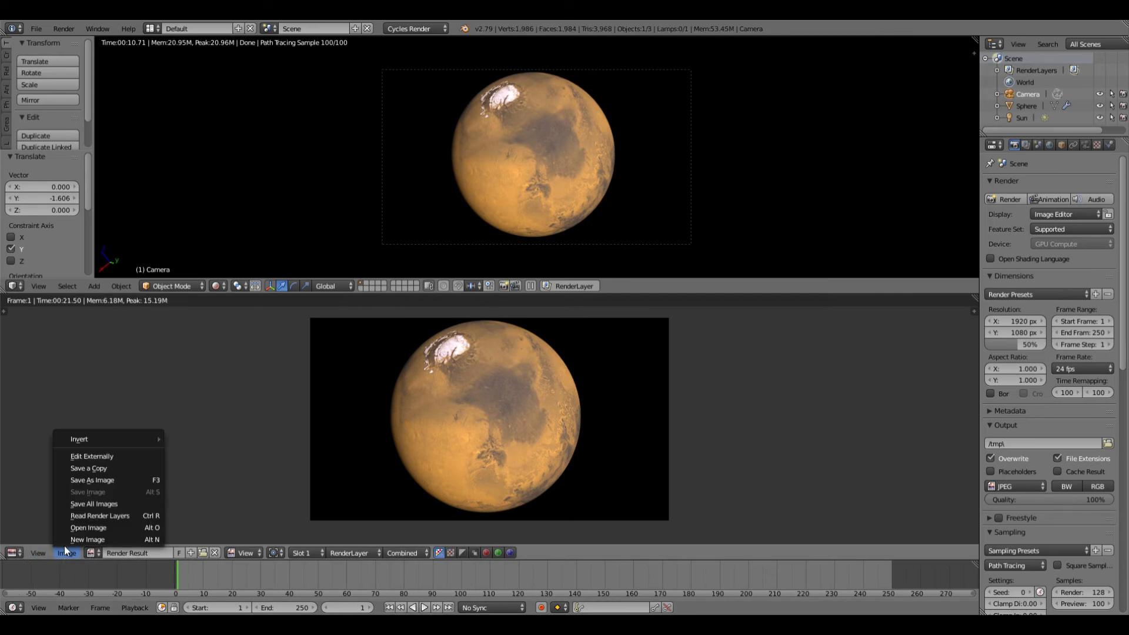
{"action": "left_click", "coordinate": [85, 476]}
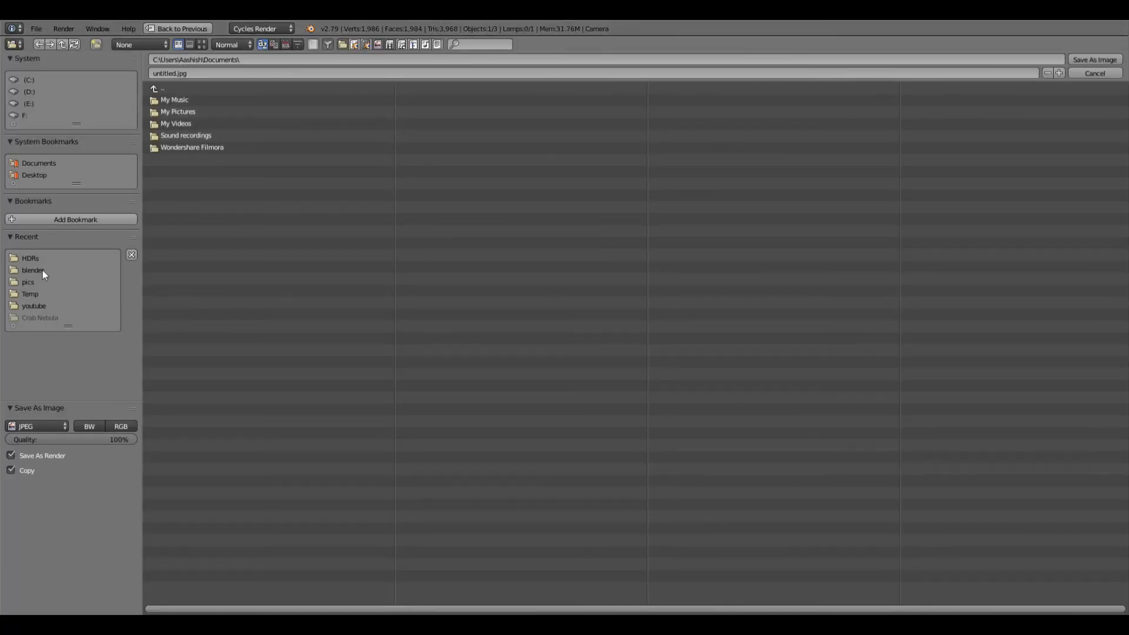
{"action": "left_click", "coordinate": [35, 283]}
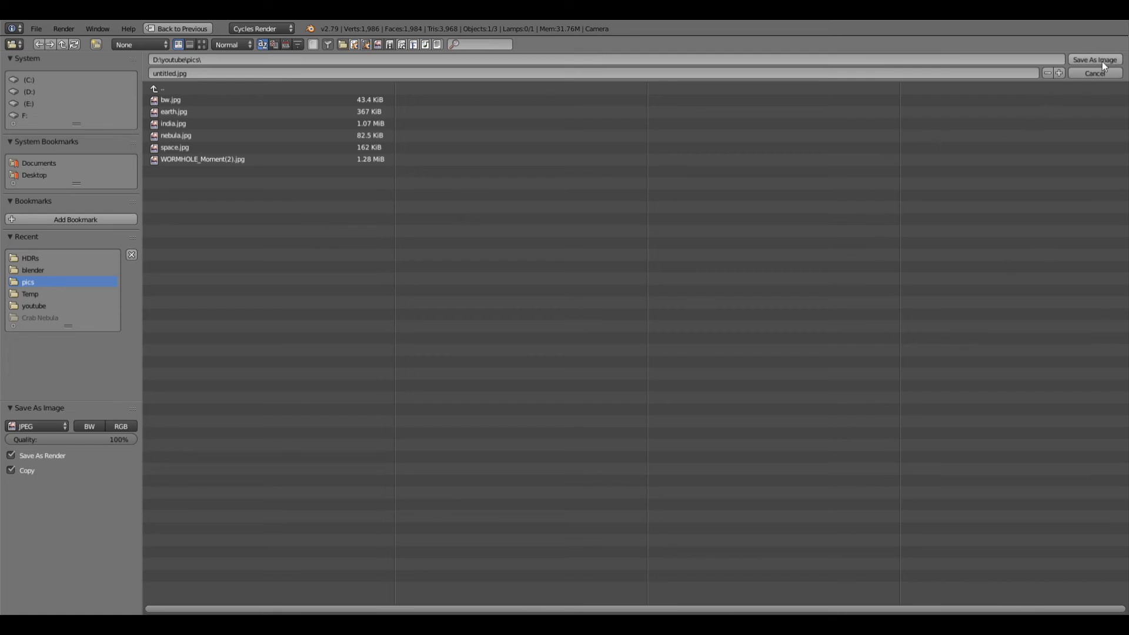
{"action": "double_click", "coordinate": [165, 74]}
{"action": "left_click", "coordinate": [149, 87]}
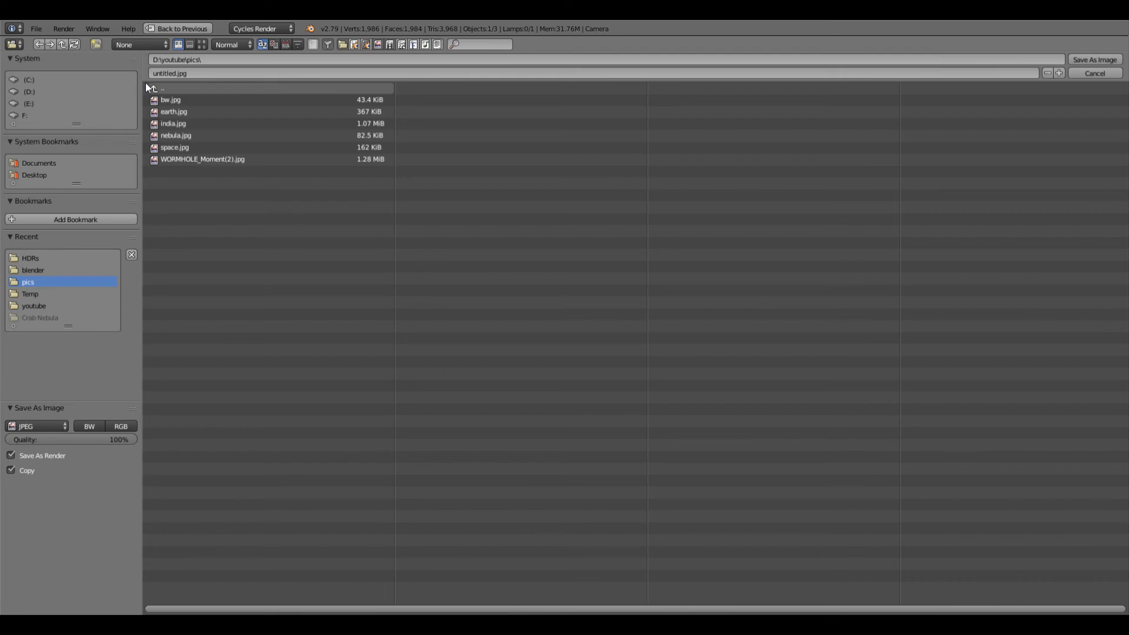
{"action": "left_click", "coordinate": [176, 74]}
{"action": "left_click_drag", "start_coordinate": [177, 77], "coordinate": [154, 87]}
{"action": "key", "text": "BackSpace"}
{"action": "key", "text": "Return"}
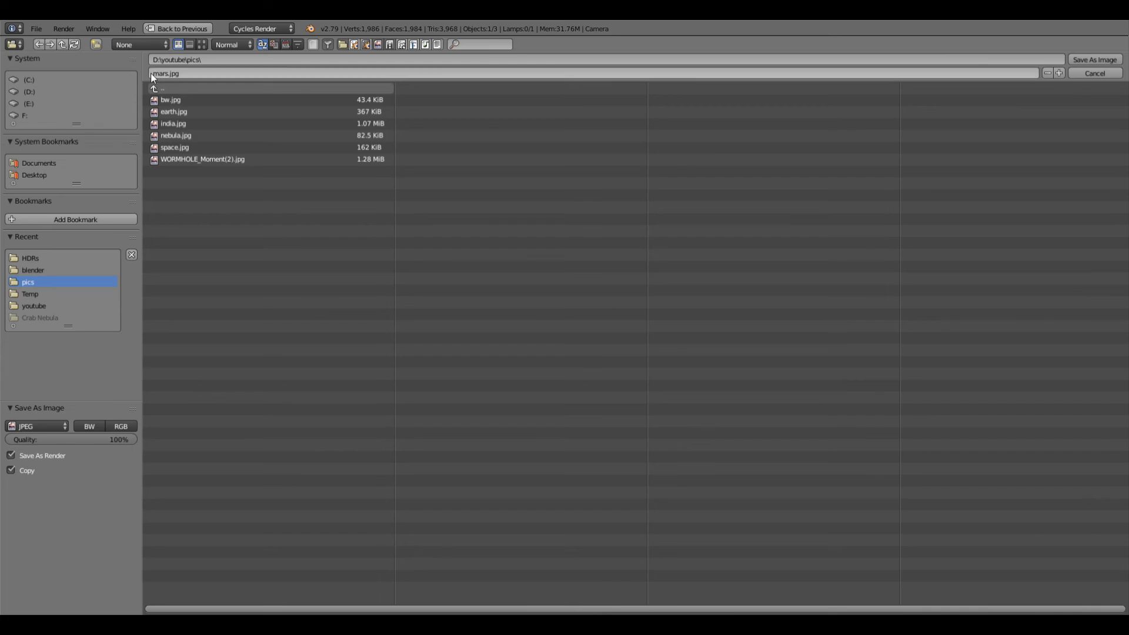
{"action": "left_click", "coordinate": [1078, 60]}
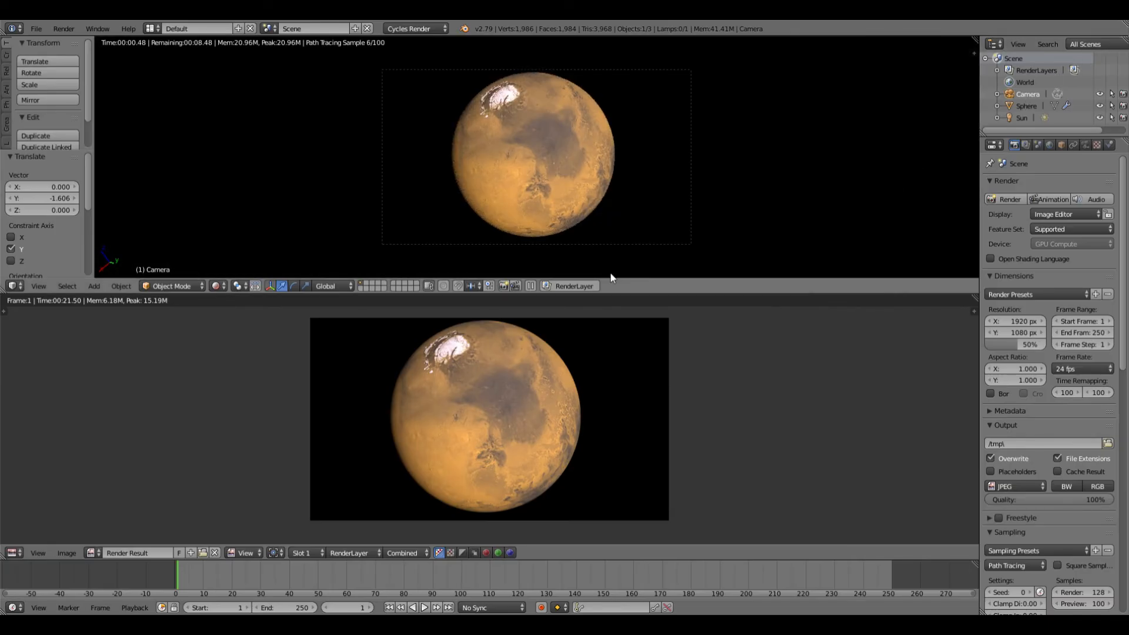